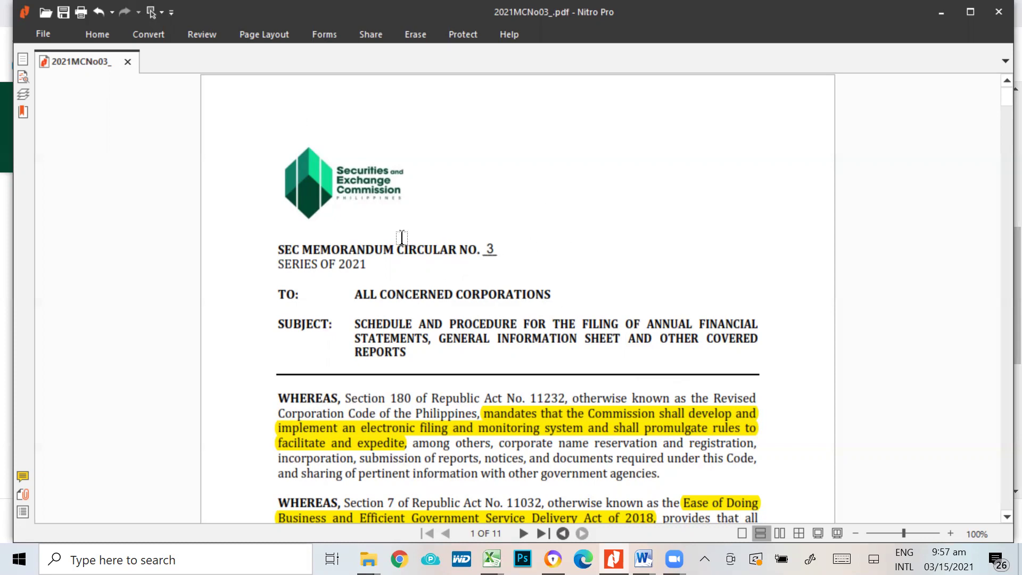
Switch to the browser and skim the web copy of SEC Memorandum Circular No. 3 down to its board resolution and MC28 report requirements.
scroll(526, 279, down, 1)
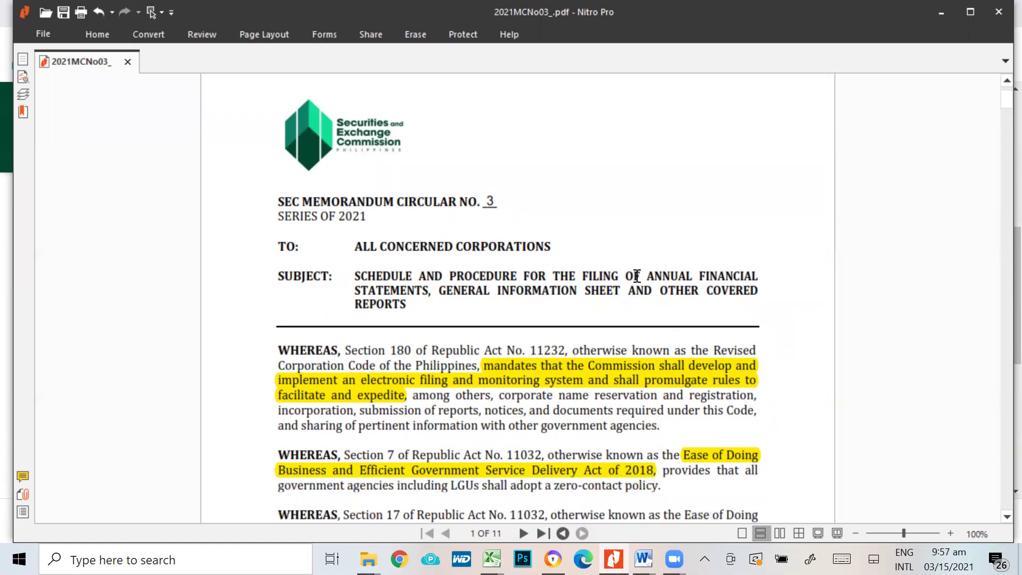
key(alt+Tab)
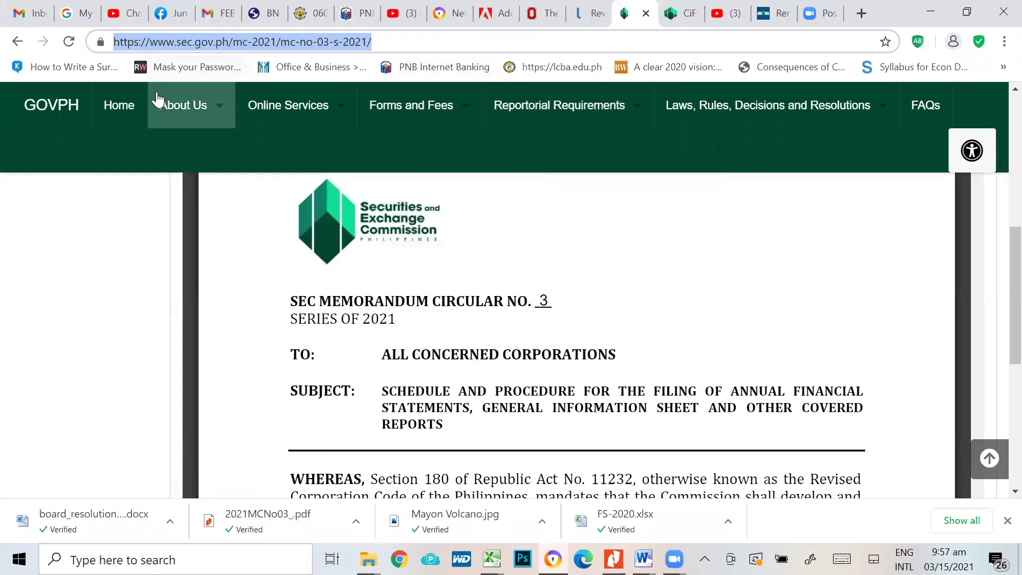
drag(434, 41, 83, 34)
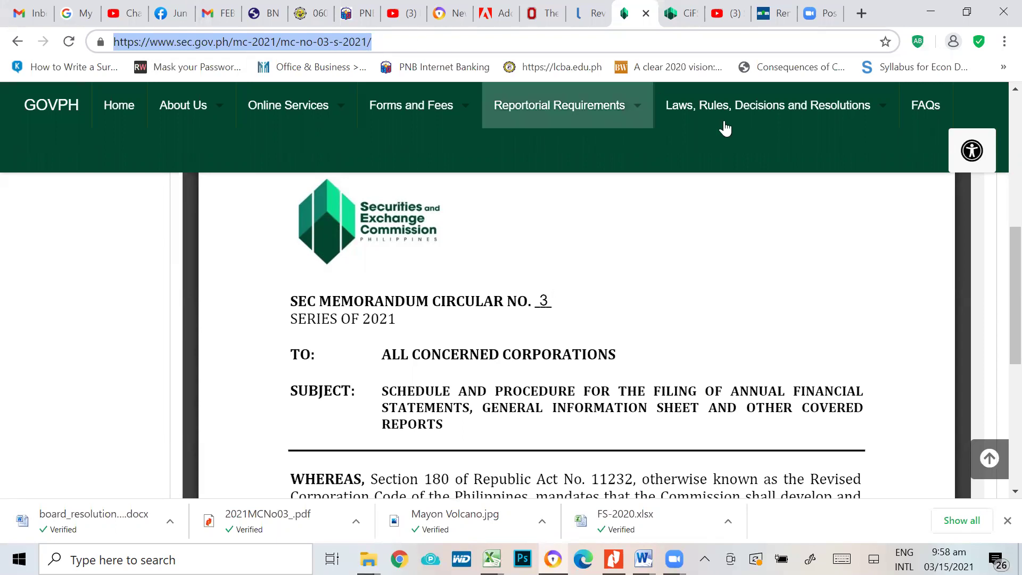
scroll(551, 330, down, 1)
scroll(553, 330, down, 15)
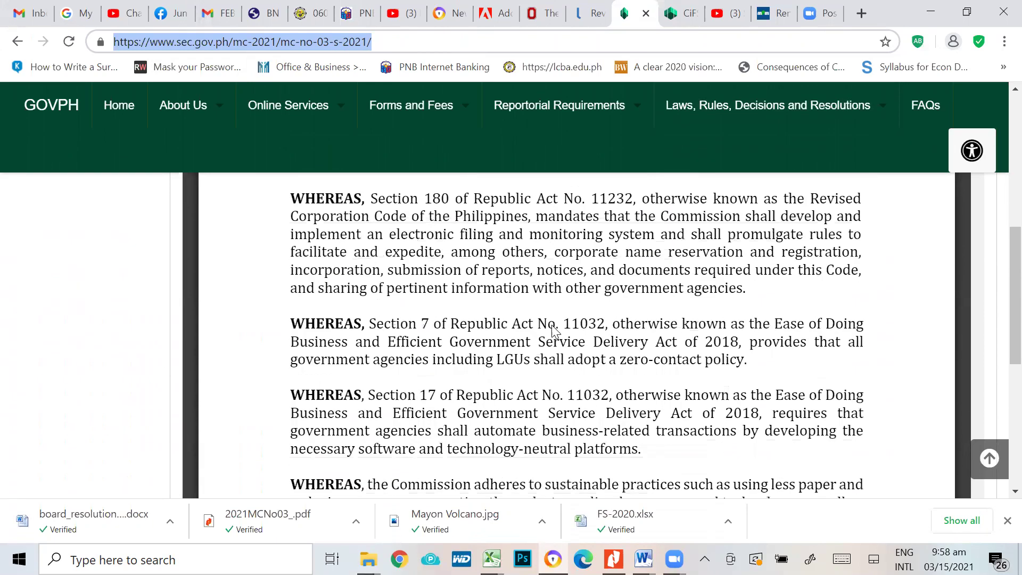
scroll(553, 330, down, 20)
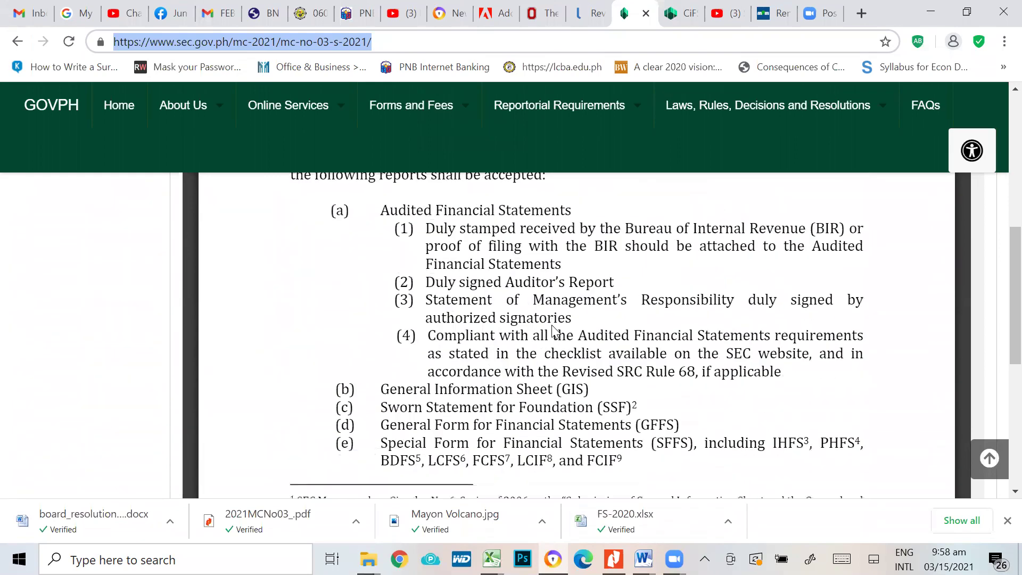
scroll(559, 322, down, 3)
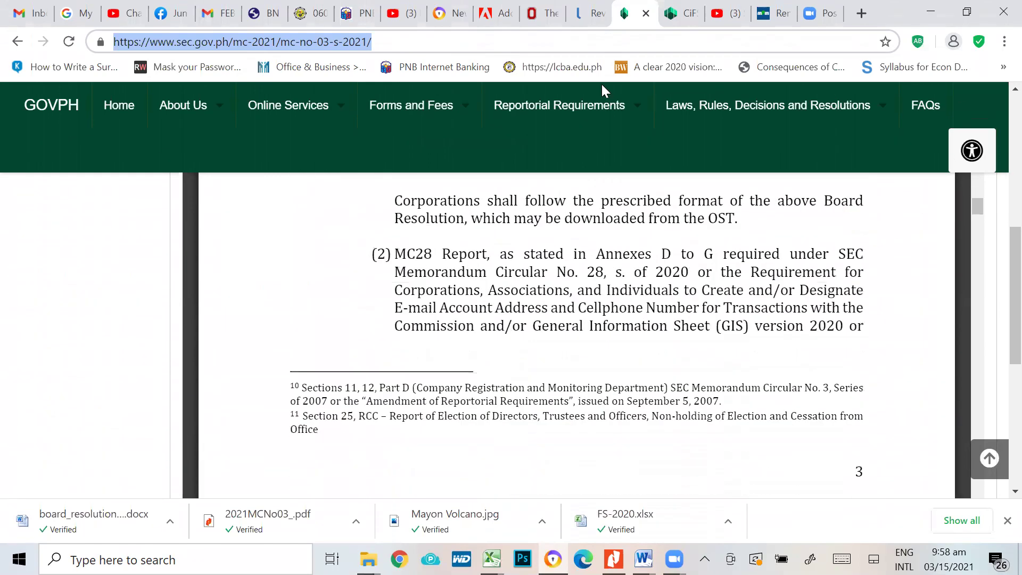
Return to 2021MCNo03_.pdf in Nitro Pro and read the highlighted WHEREAS clauses on page 1.
key(alt+Tab)
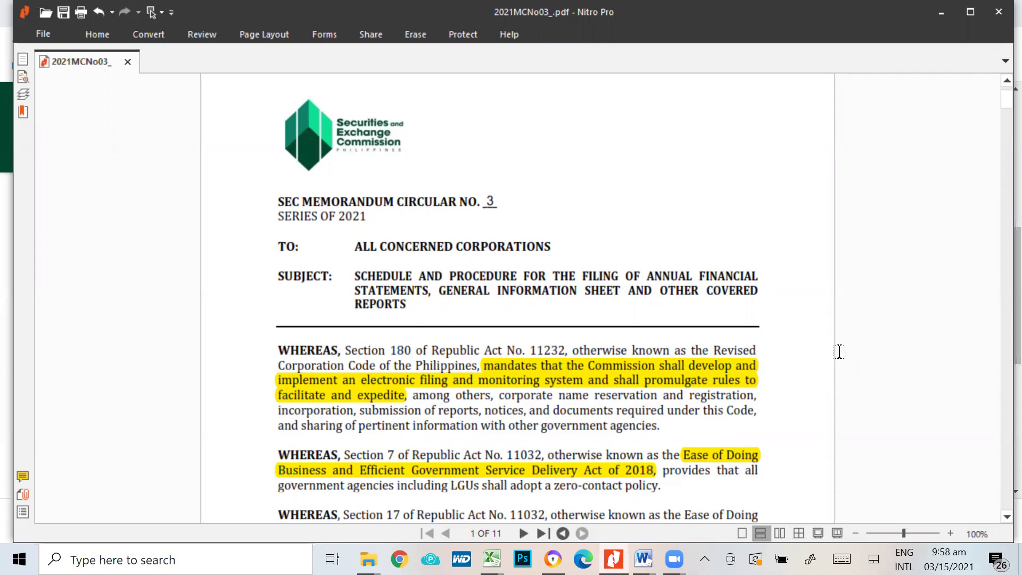
scroll(843, 340, down, 3)
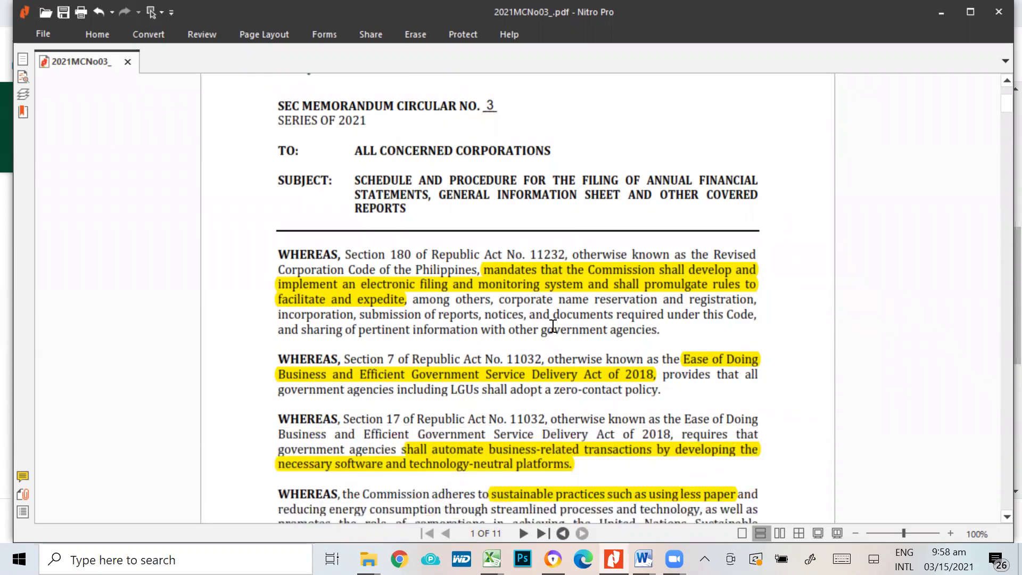
scroll(664, 336, down, 3)
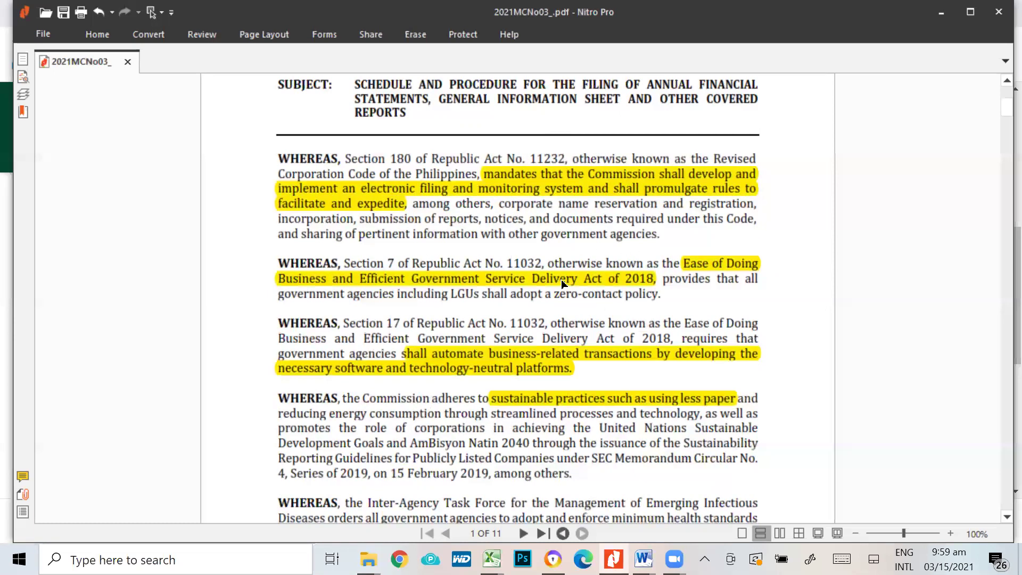
scroll(726, 338, down, 1)
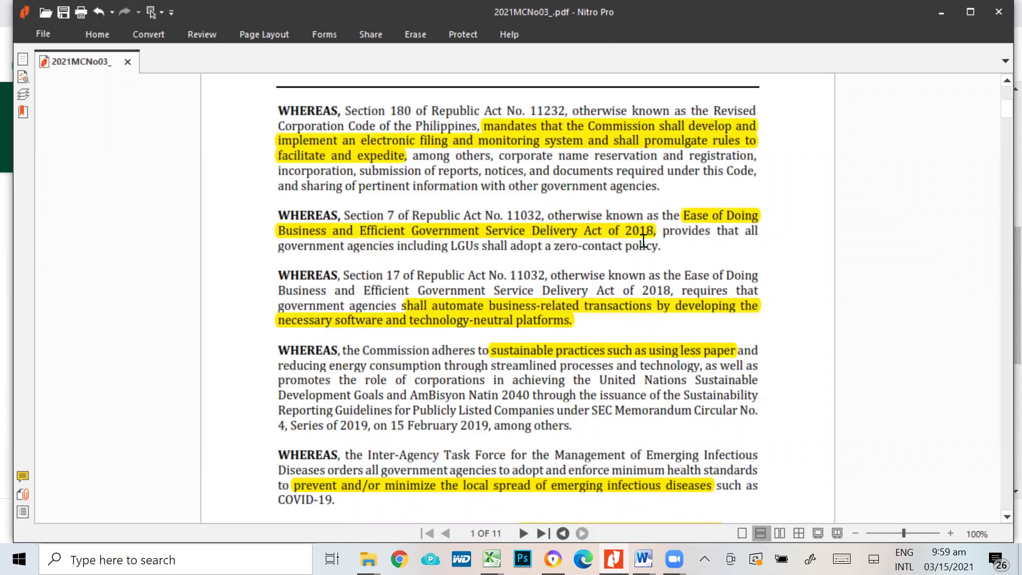
scroll(908, 301, down, 1)
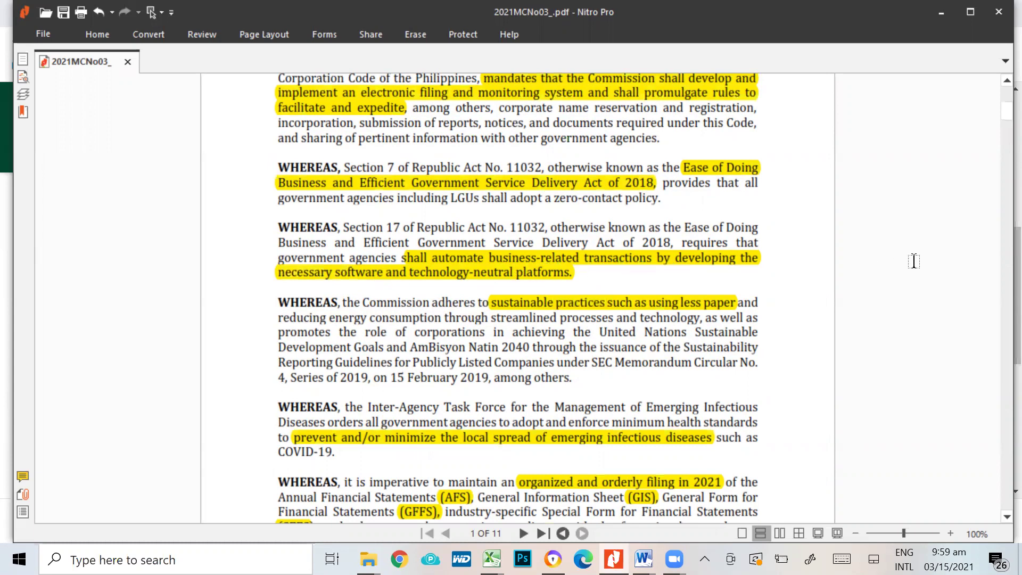
scroll(914, 261, down, 1)
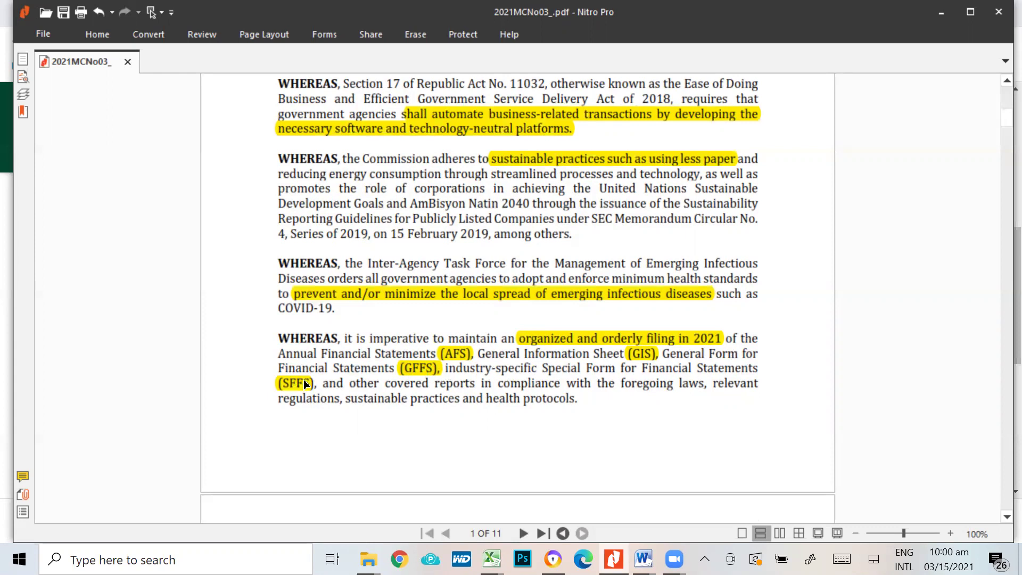
mouse_move(294, 385)
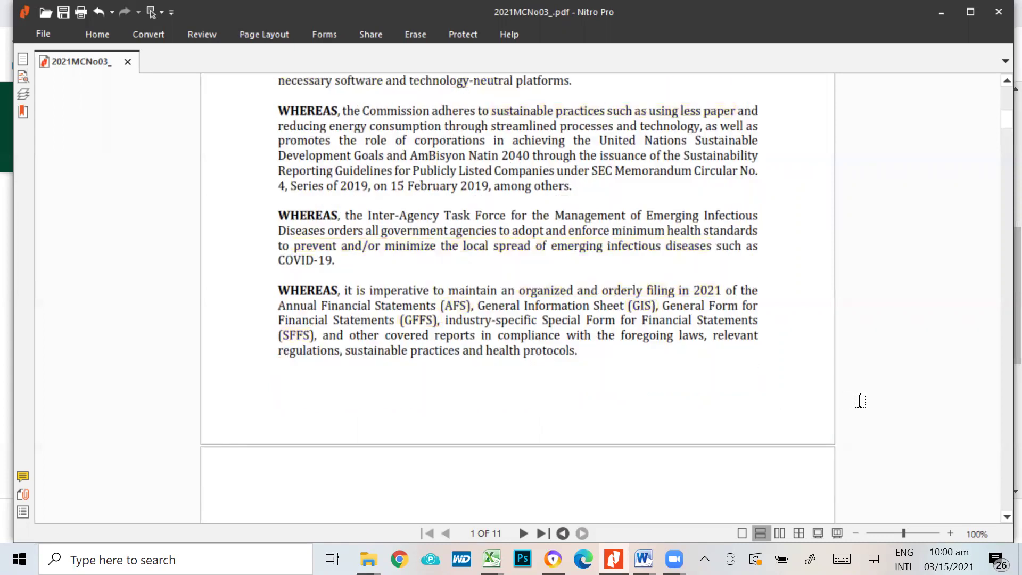
scroll(858, 400, down, 2)
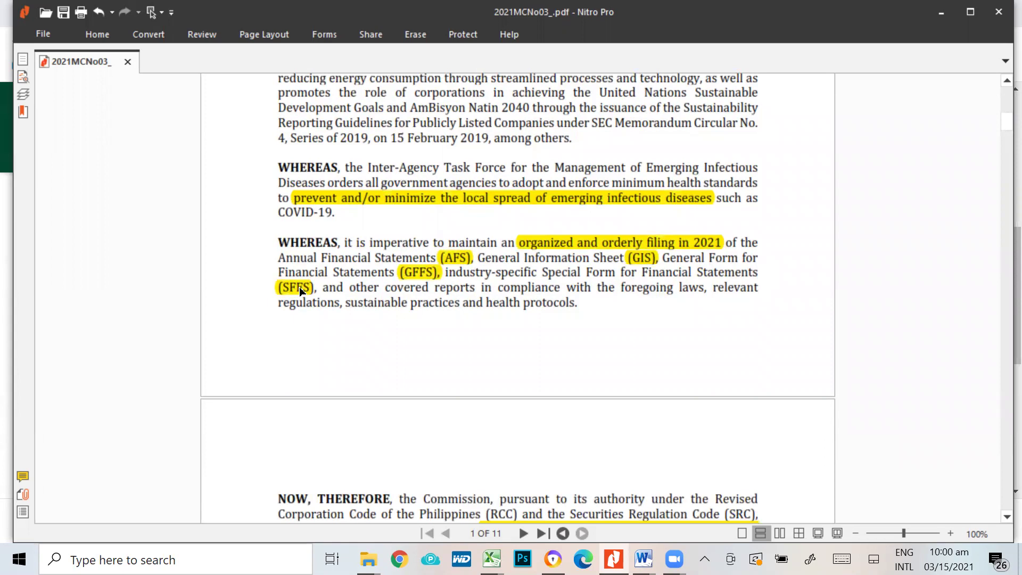
scroll(942, 381, down, 2)
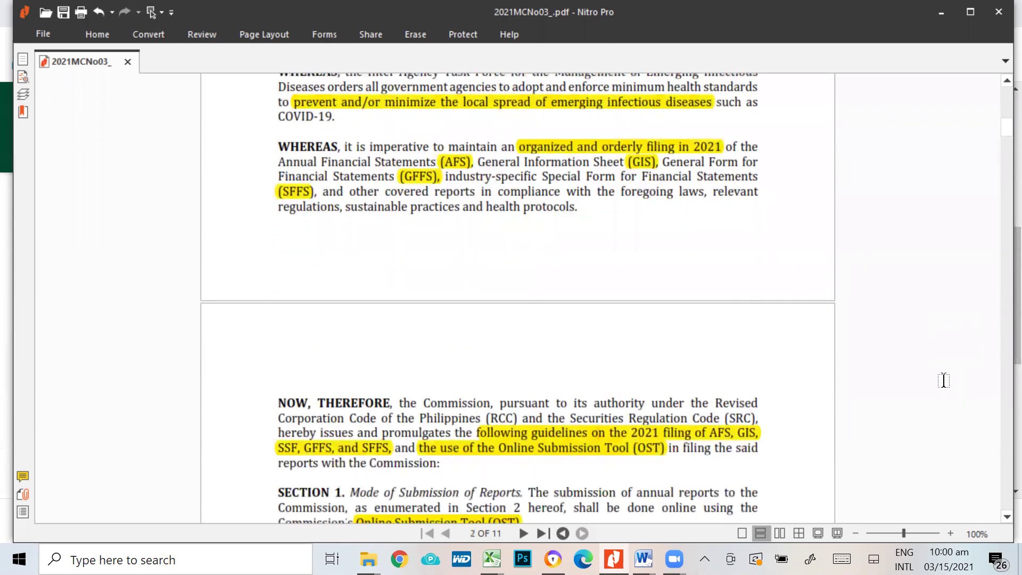
Examine the NOW, THEREFORE paragraph and Section 1 on the mode of submission of reports on page 2.
scroll(943, 380, down, 2)
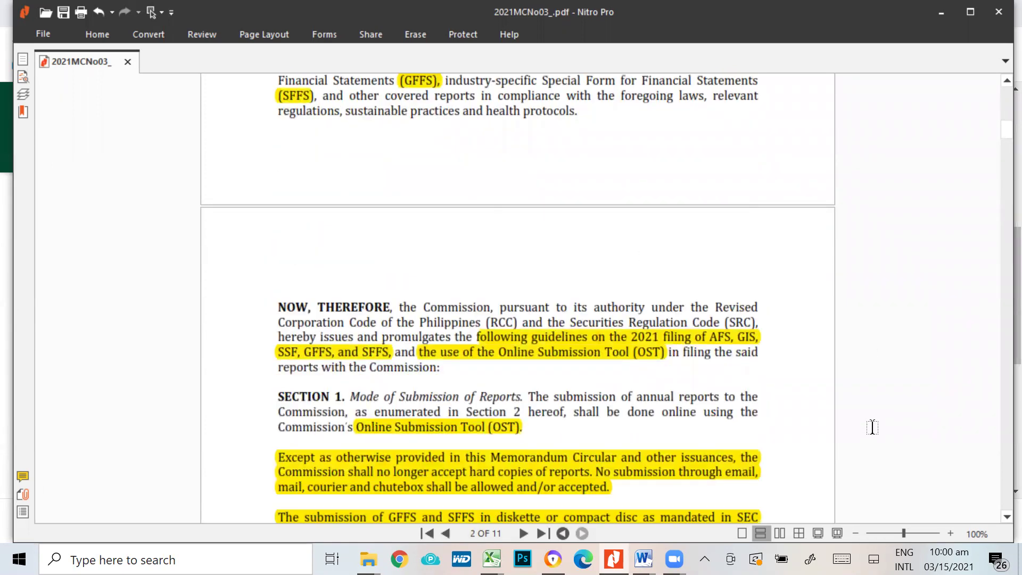
scroll(873, 427, down, 2)
scroll(770, 356, up, 4)
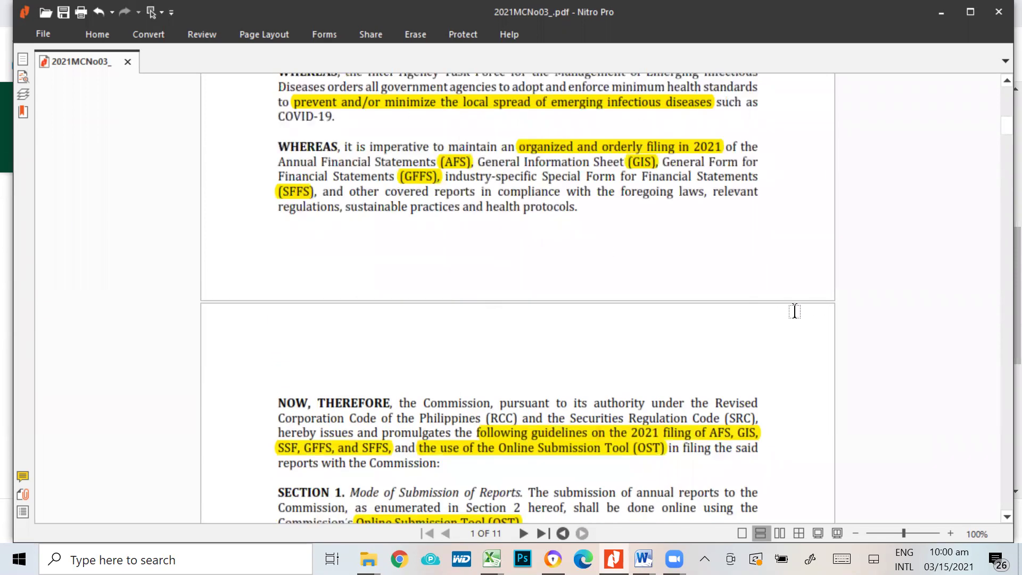
scroll(794, 311, down, 2)
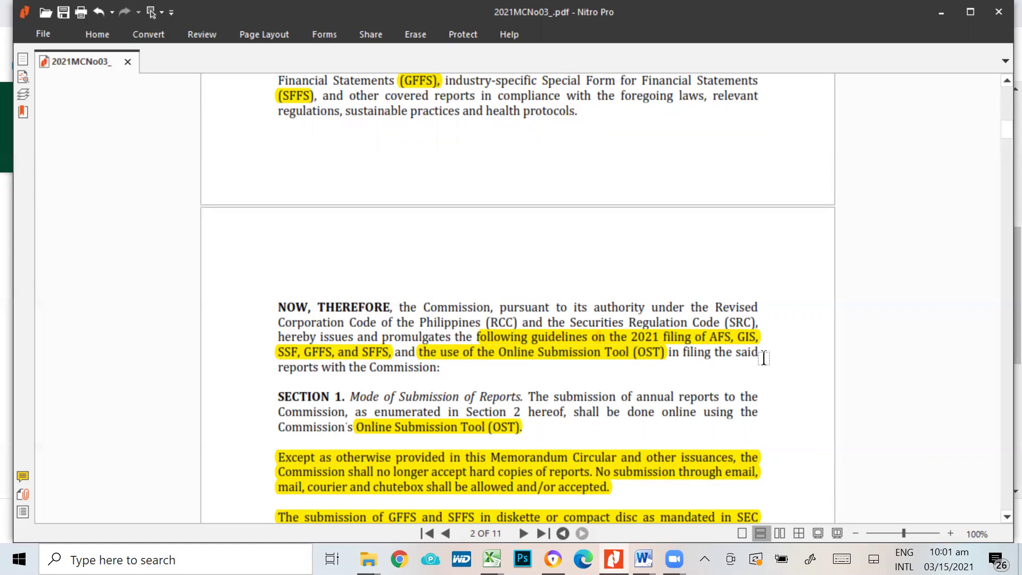
mouse_move(692, 334)
scroll(905, 426, up, 1)
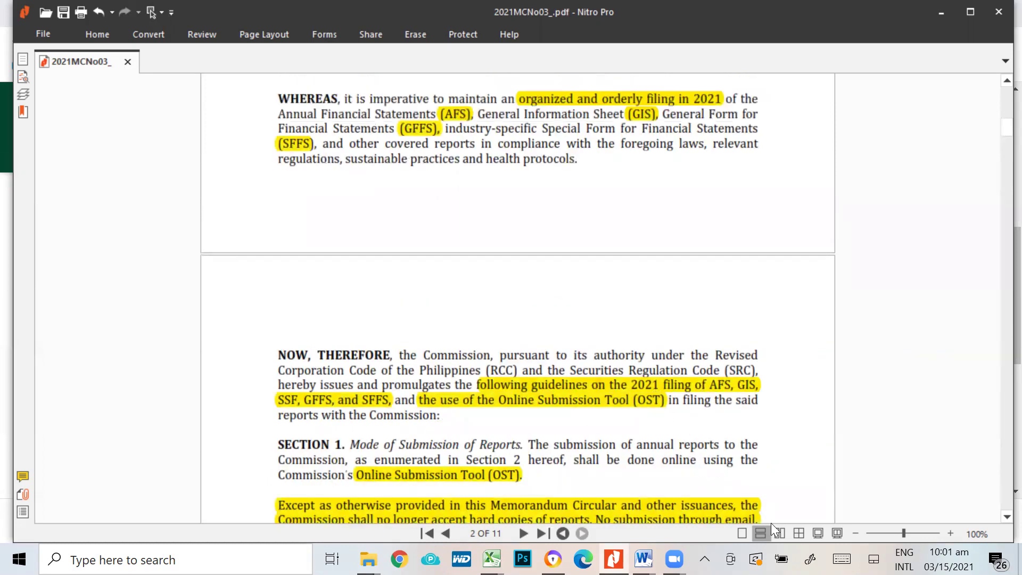
scroll(692, 426, down, 1)
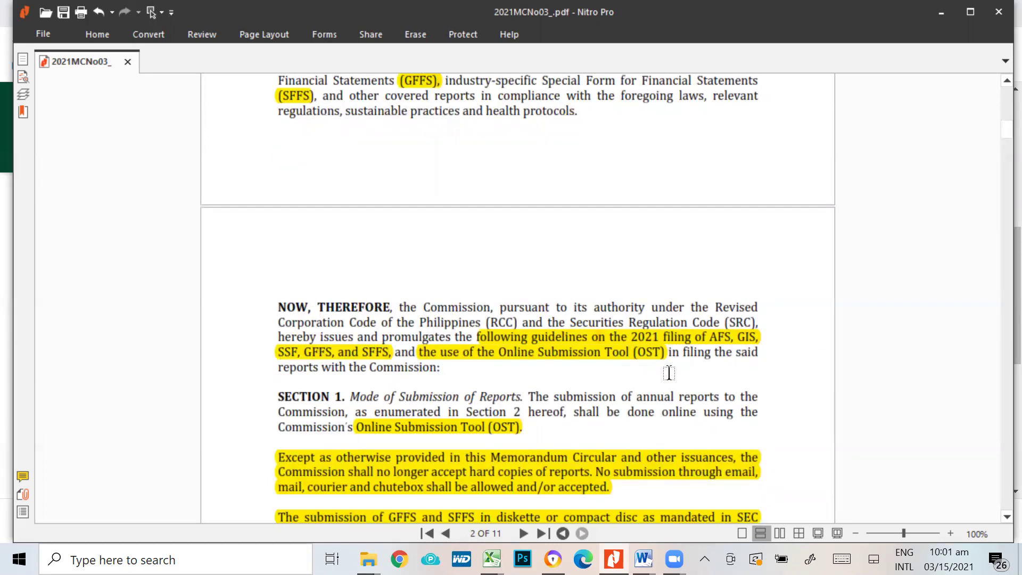
scroll(669, 372, down, 1)
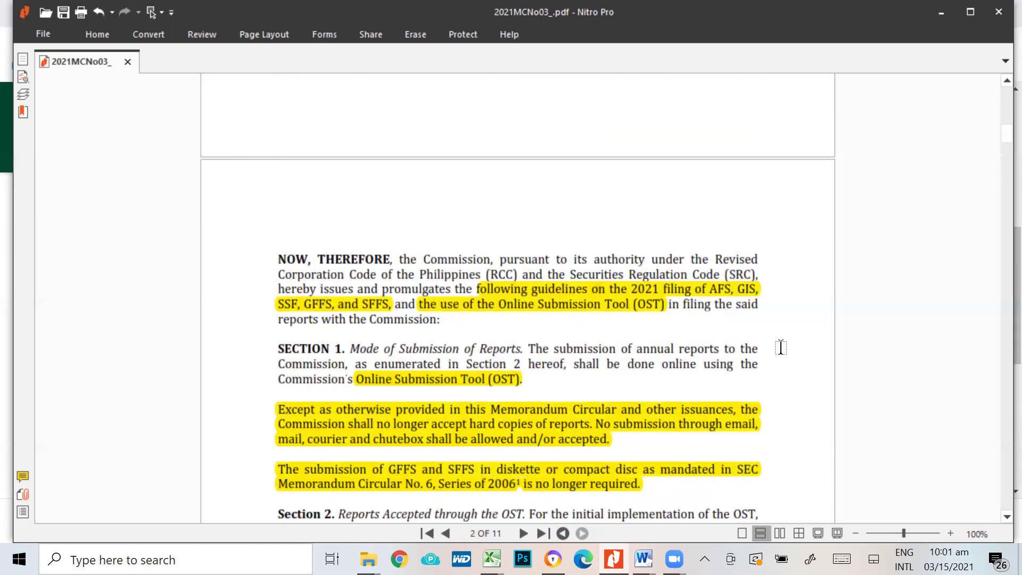
scroll(780, 347, down, 1)
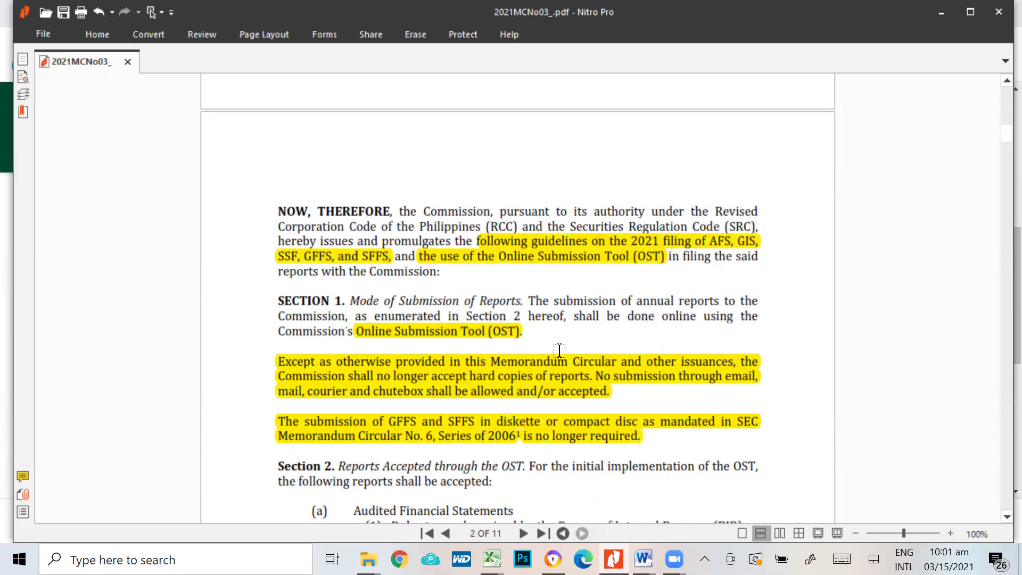
scroll(618, 340, down, 2)
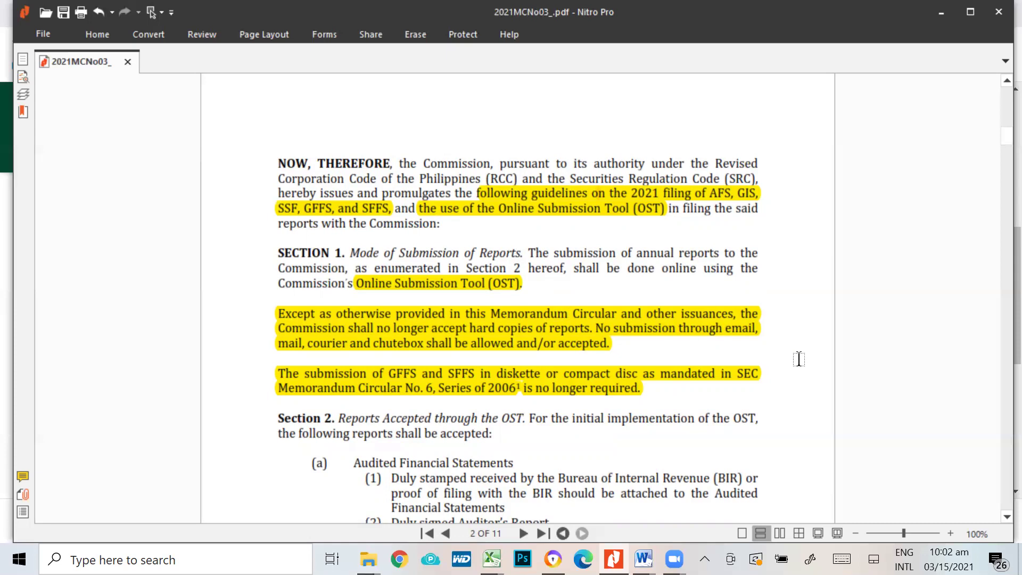
scroll(748, 351, down, 1)
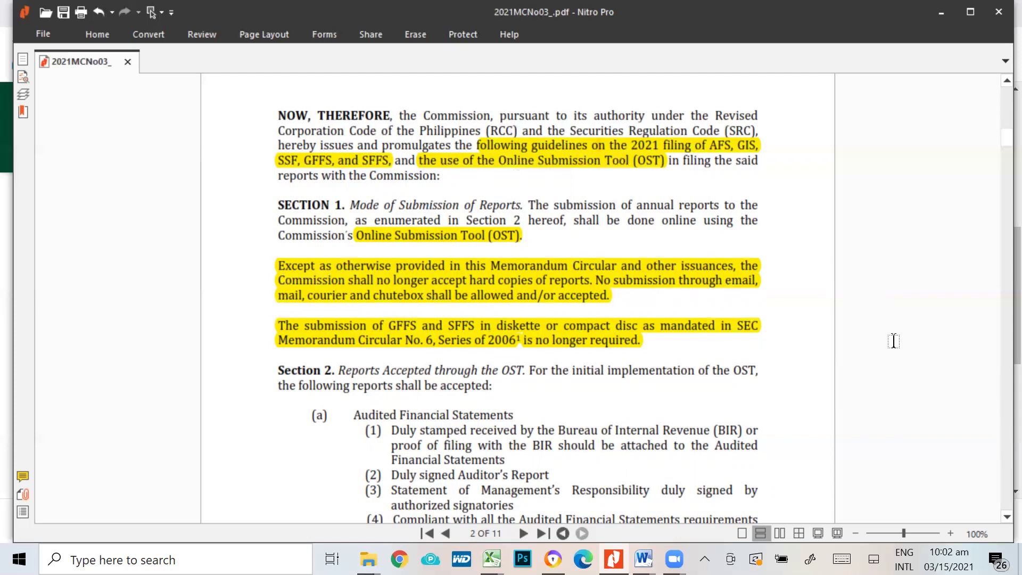
Read Section 2 of the circular on the reports accepted through the OST.
scroll(899, 326, down, 3)
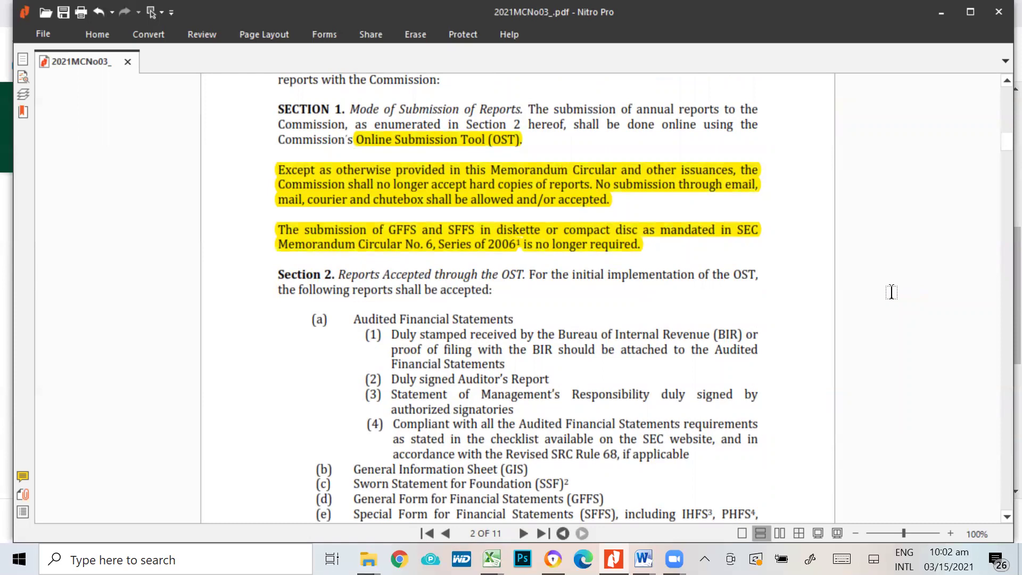
scroll(884, 293, down, 2)
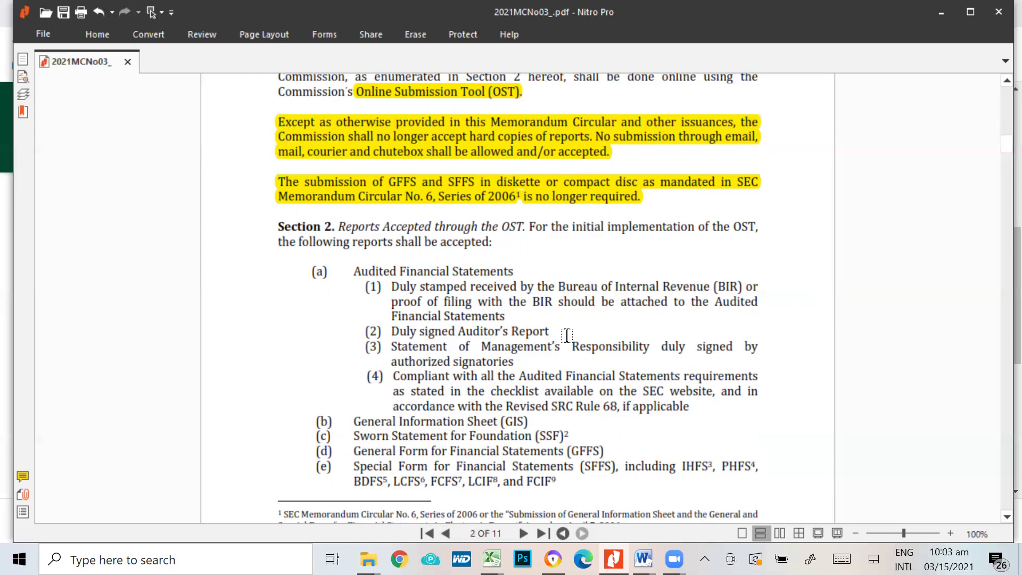
scroll(665, 332, down, 1)
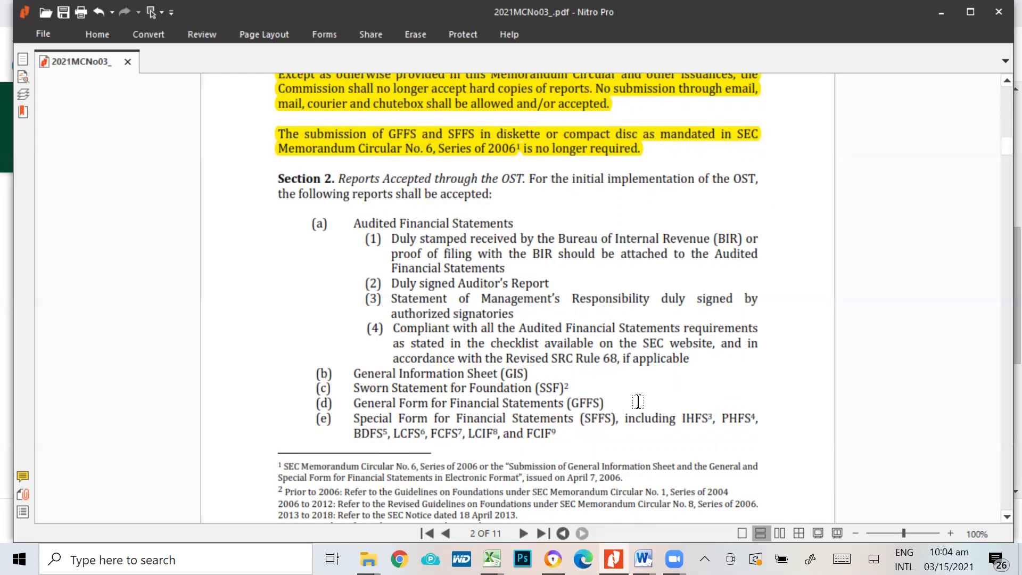
Switch to the 2019 GFFS workbook in Excel and review the General Form for Financial Statements on the Details (Income & Expense) sheet.
key(alt+Tab)
key(alt+Tab)
key(alt+Tab)
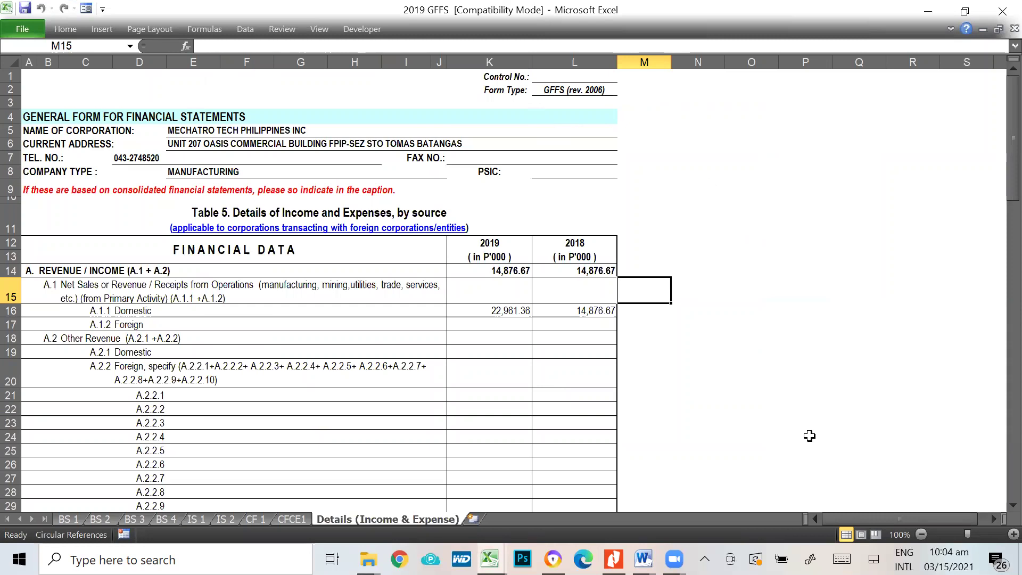
click(45, 118)
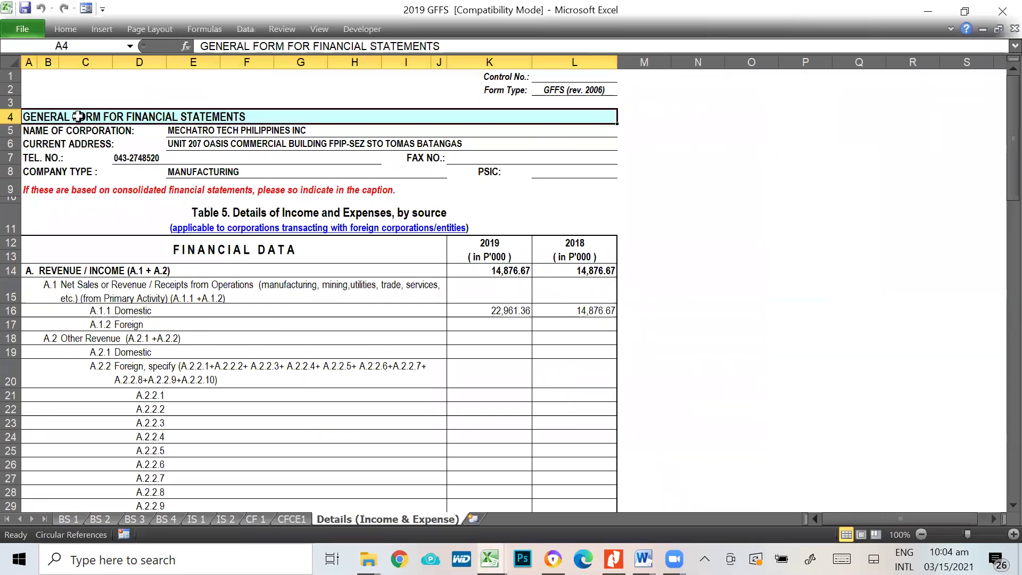
scroll(623, 208, down, 8)
scroll(567, 311, up, 6)
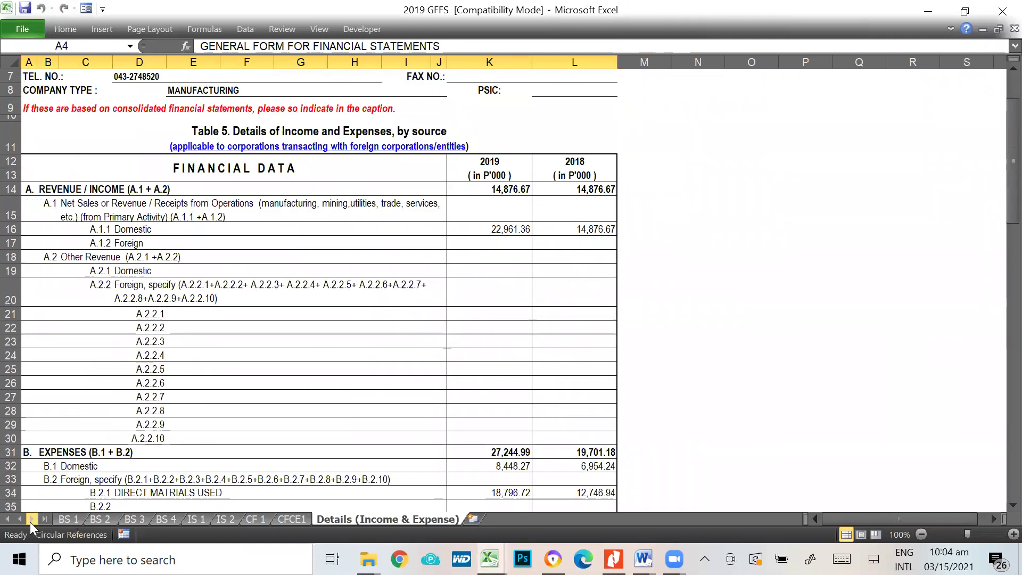
Look through the GFFS workbook's BS, IS, CF, CFCE1 and Details sheets and return to the circular PDF in Nitro Pro.
click(67, 521)
click(136, 520)
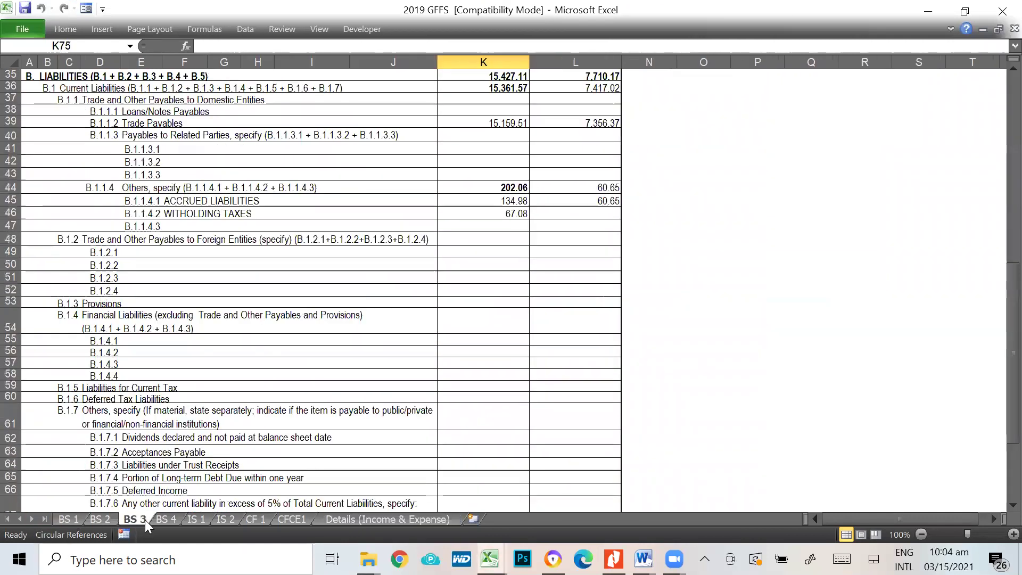
click(157, 519)
click(198, 519)
click(228, 520)
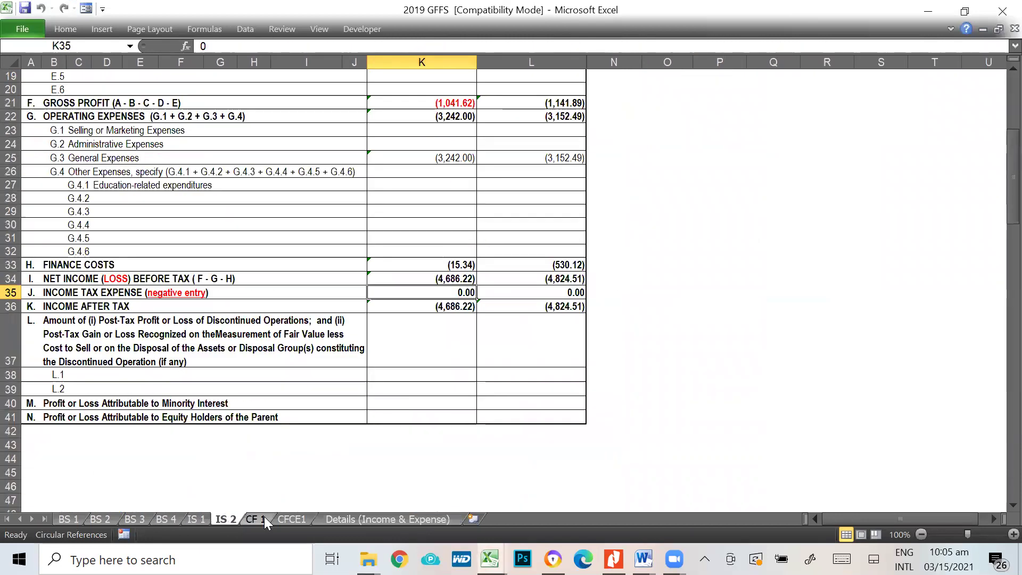
click(264, 519)
click(291, 519)
click(341, 519)
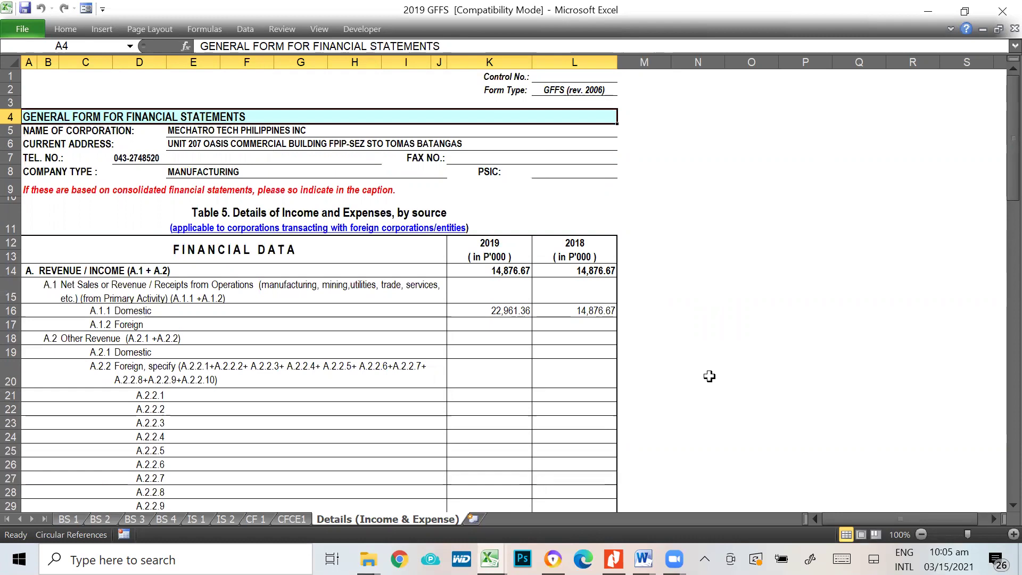
key(alt+Tab)
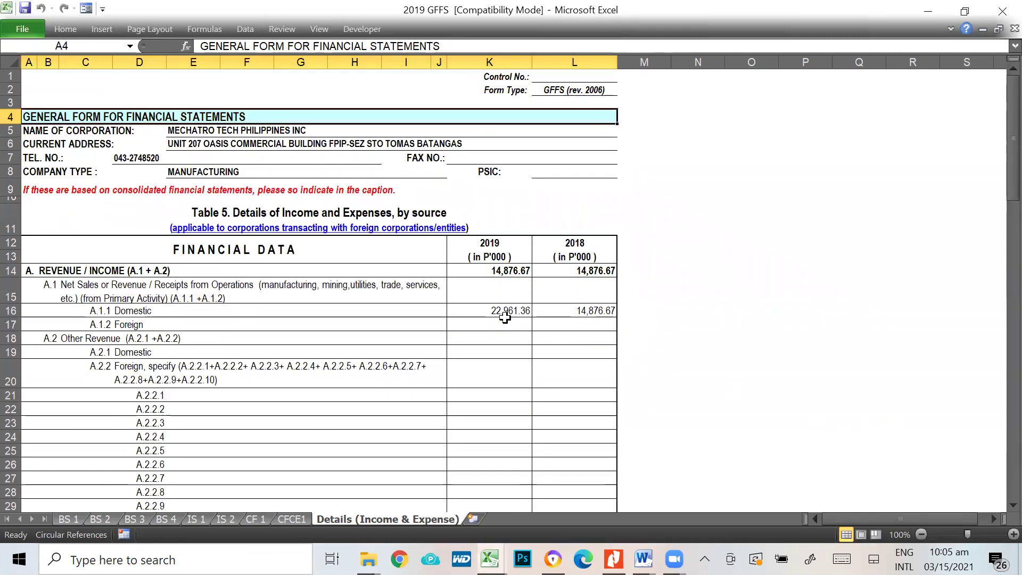
key(alt+Tab)
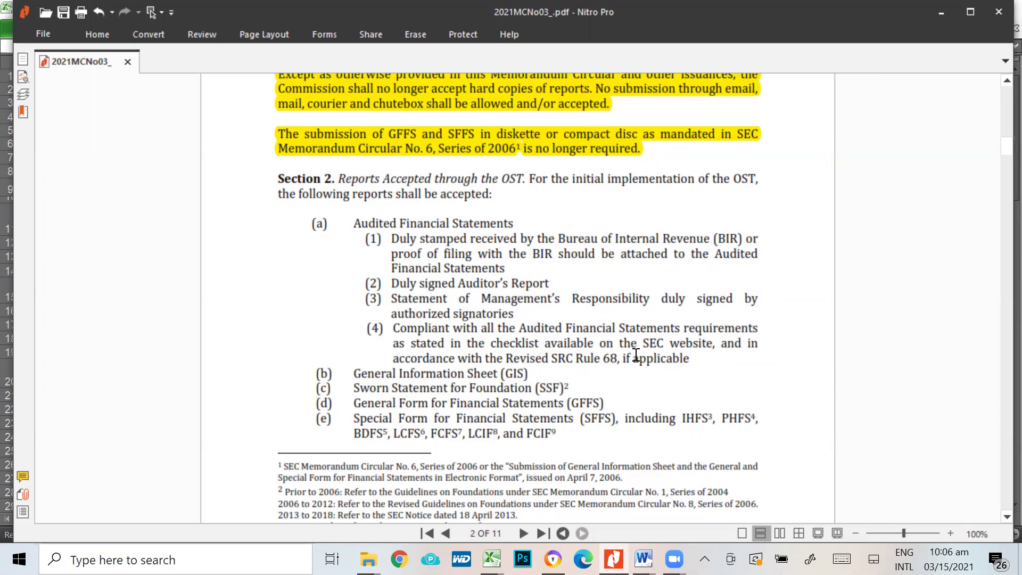
Read the remaining Section 2 items on reports accepted through the OST and their footnotes across pages 2 and 3.
scroll(825, 276, down, 1)
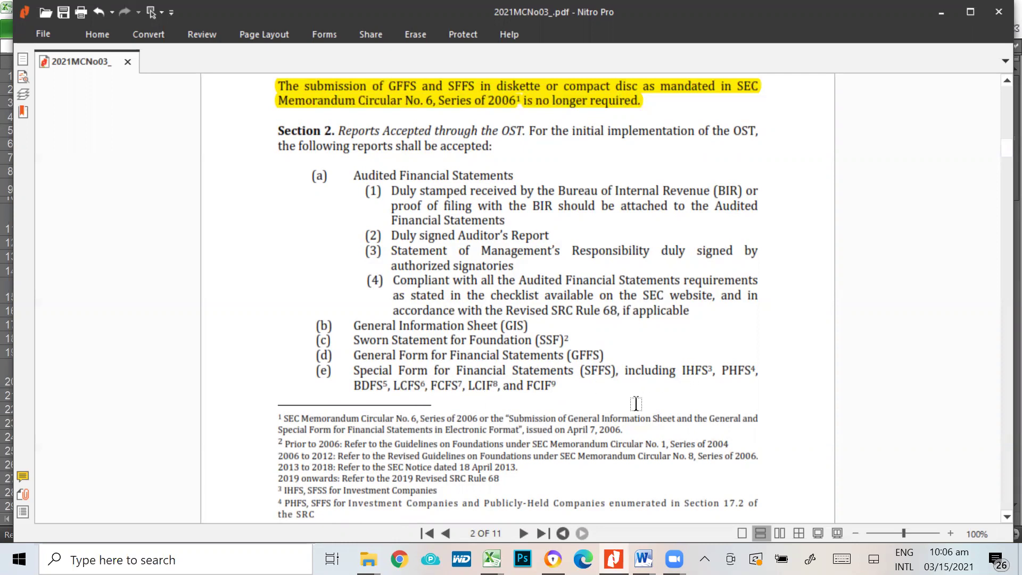
scroll(833, 295, down, 3)
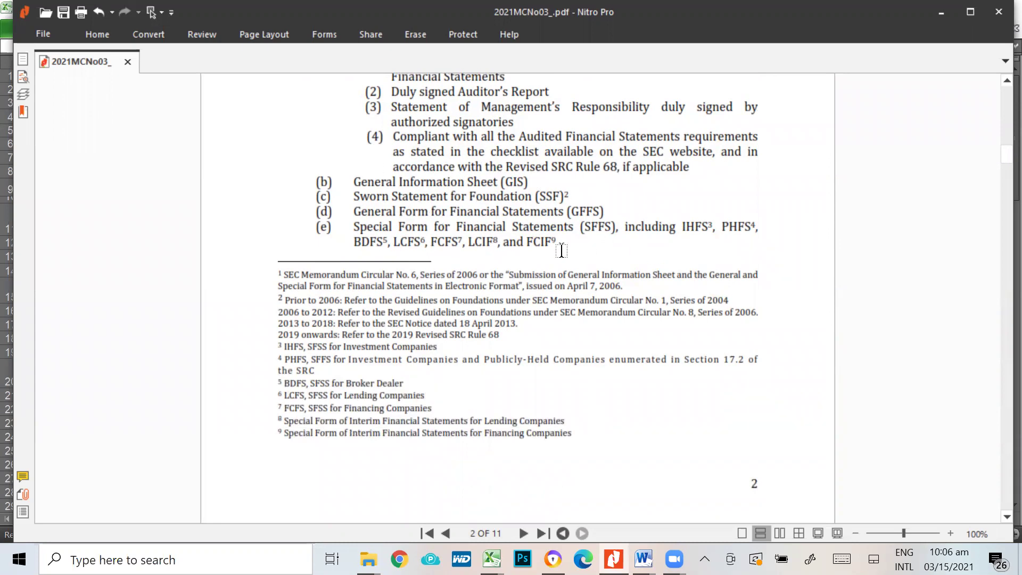
scroll(683, 309, down, 5)
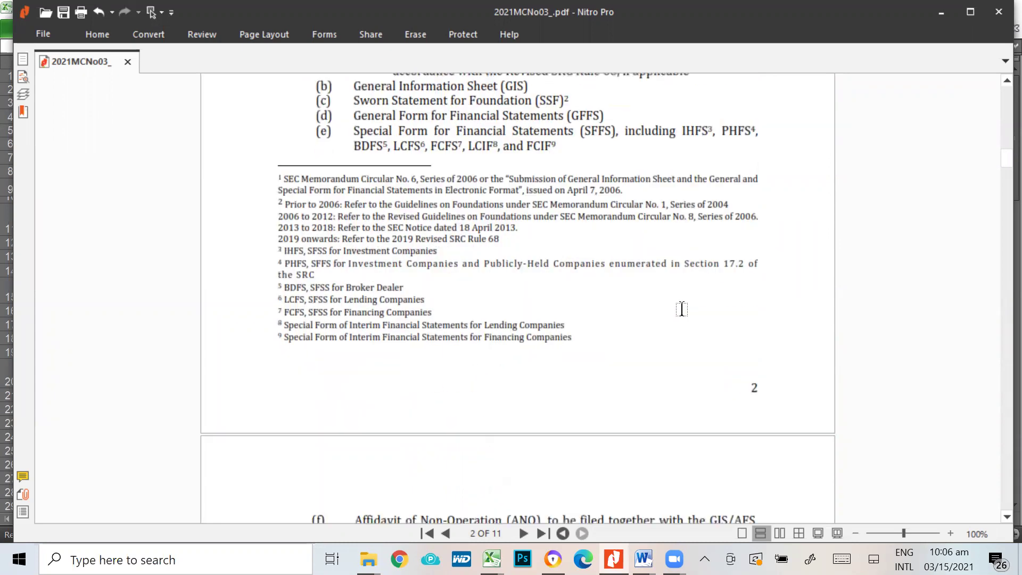
scroll(681, 309, up, 4)
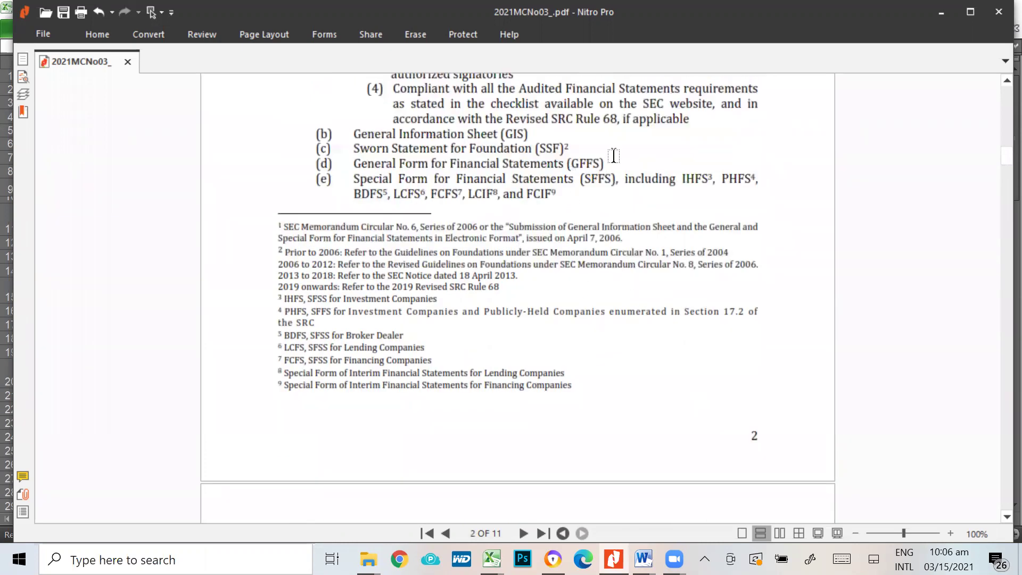
scroll(782, 365, down, 5)
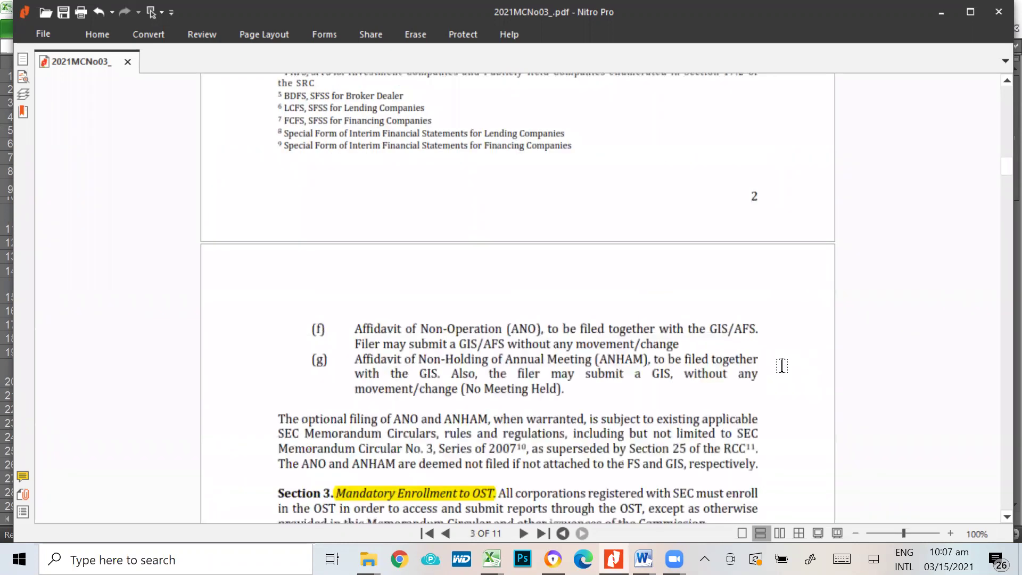
scroll(464, 333, up, 10)
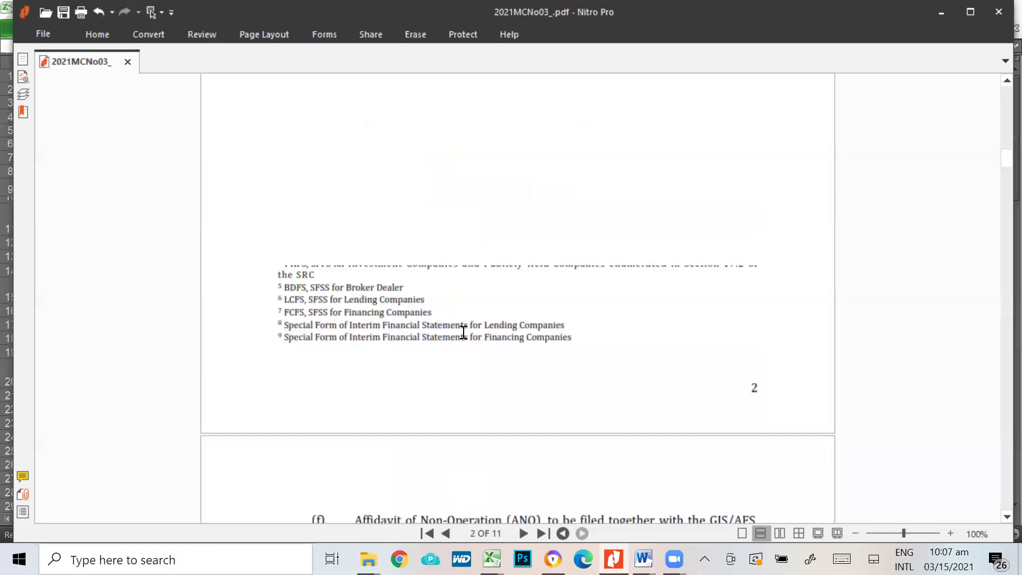
scroll(464, 333, down, 6)
scroll(463, 332, down, 3)
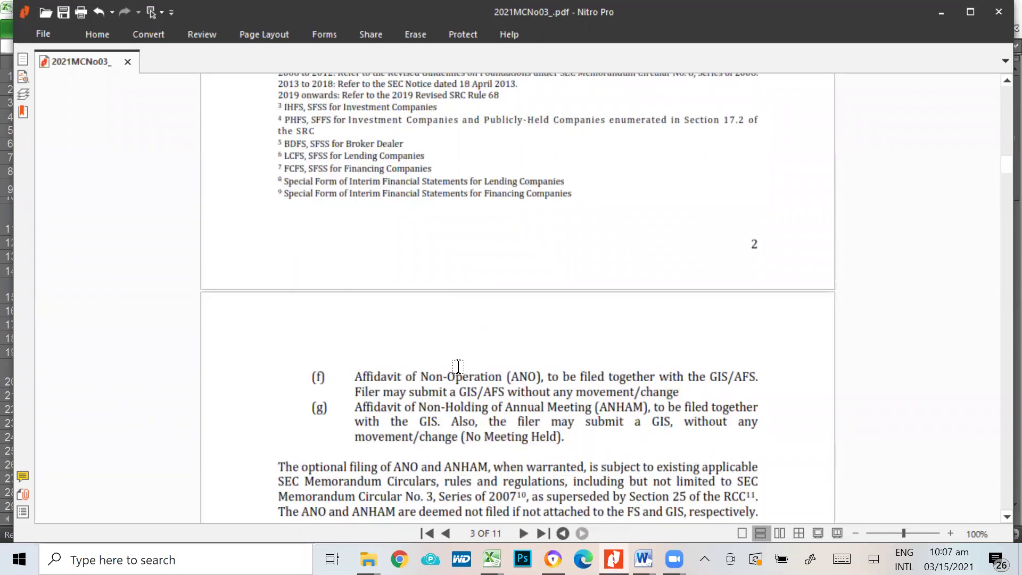
Highlight "Affidavit of Non-Operation" and "Affidavit of Non-Holding of" in items (f) and (g), and "SEC must enroll" in Section 3.
drag(355, 375, 500, 371)
drag(357, 407, 503, 407)
scroll(795, 358, down, 3)
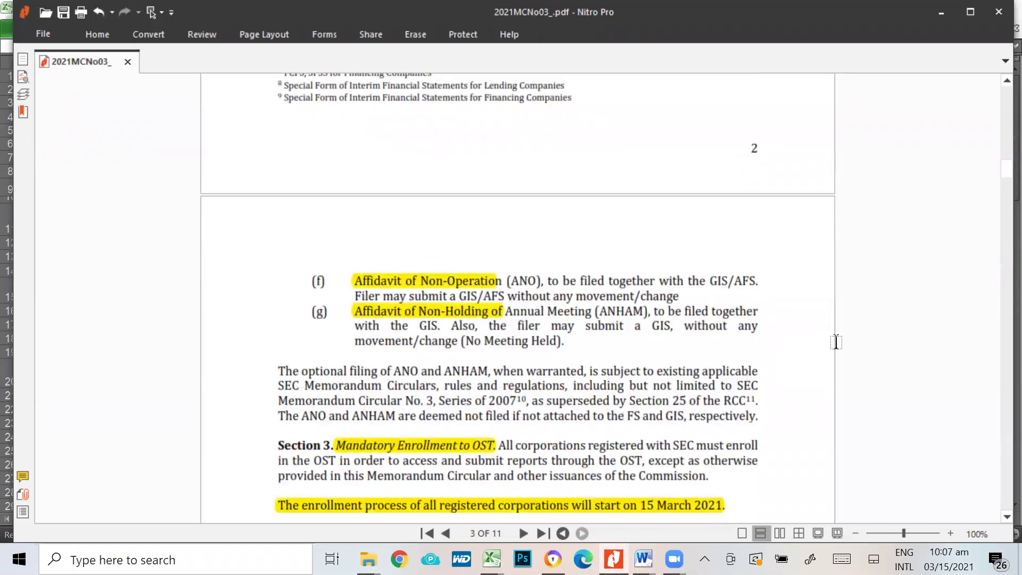
scroll(835, 341, down, 1)
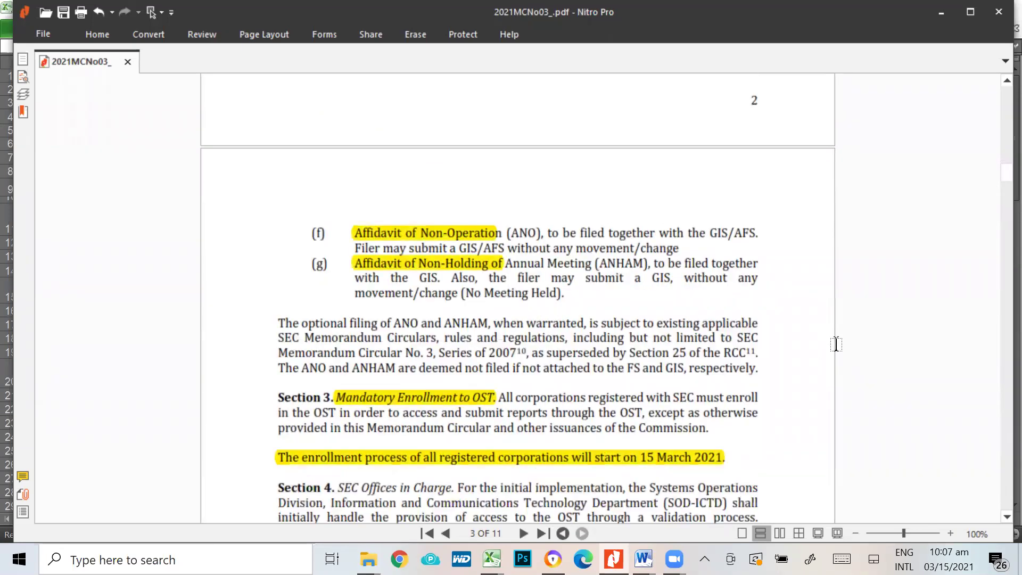
scroll(836, 344, down, 1)
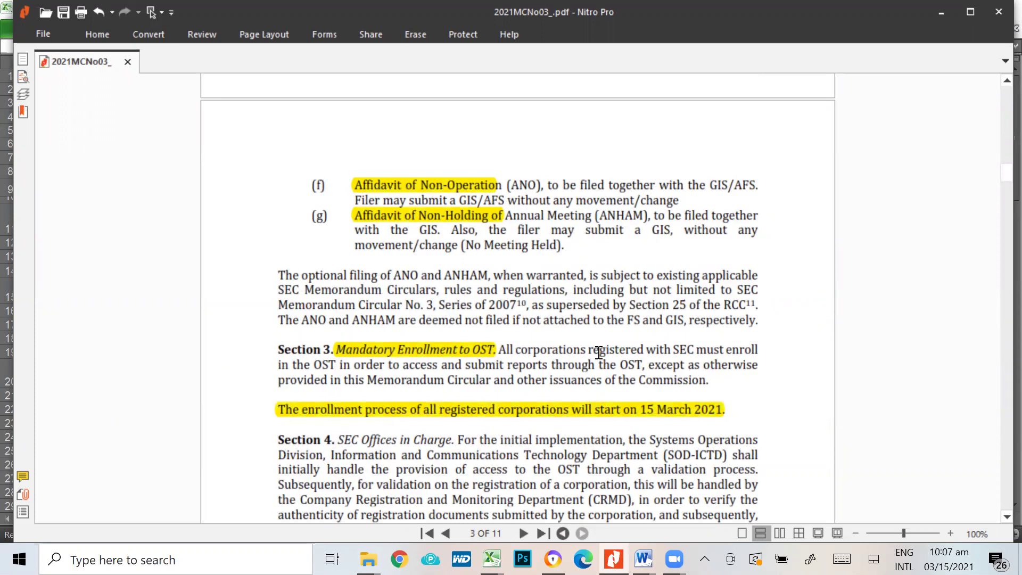
drag(681, 347, 758, 349)
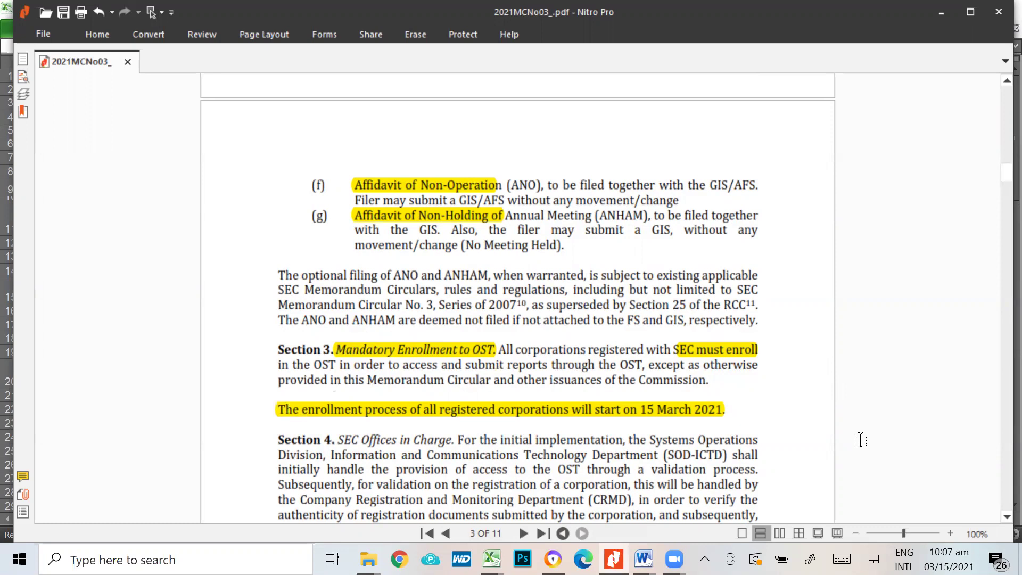
Read Section 3's enrollment start date, Section 4 on SEC Offices in Charge, and the beginning of Section 5 on page 3.
scroll(857, 434, down, 1)
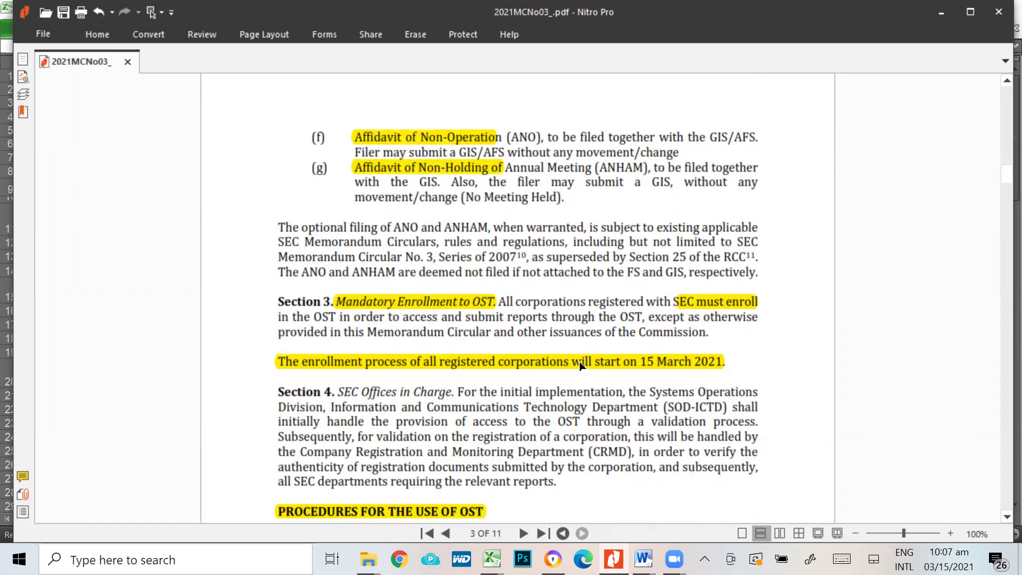
mouse_move(579, 362)
scroll(935, 367, down, 3)
scroll(940, 372, up, 2)
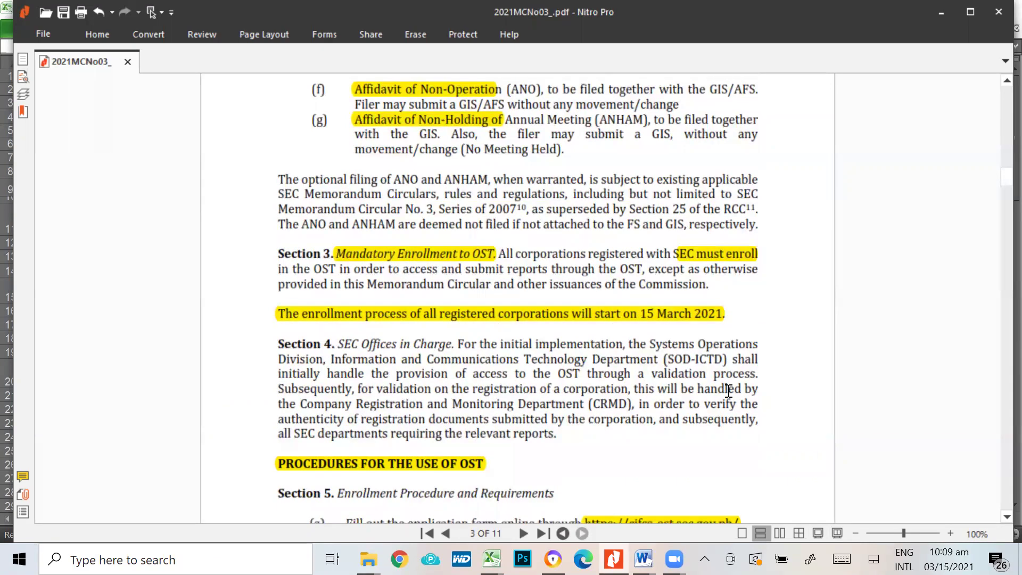
scroll(728, 391, down, 2)
scroll(727, 390, down, 2)
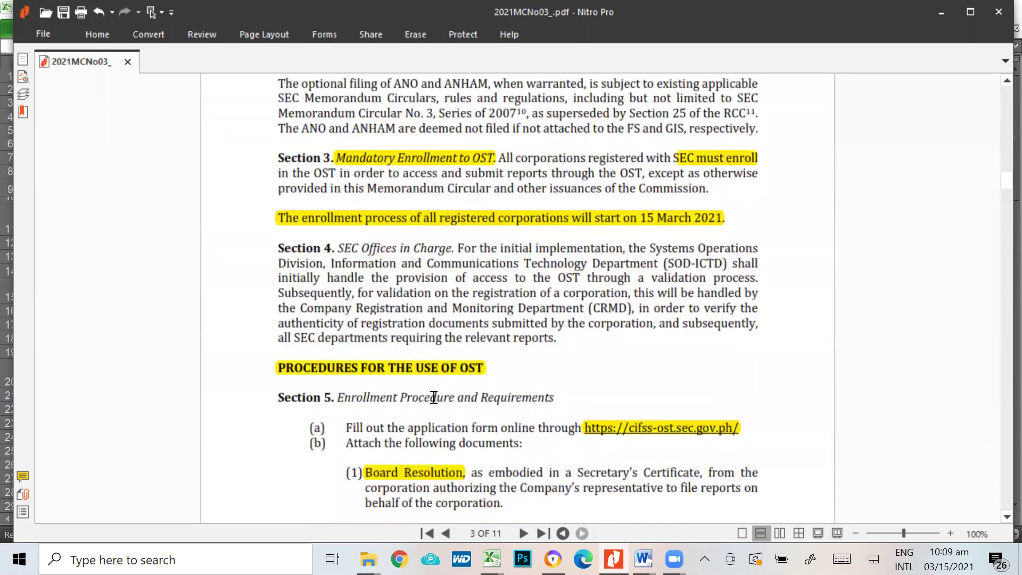
scroll(912, 404, down, 2)
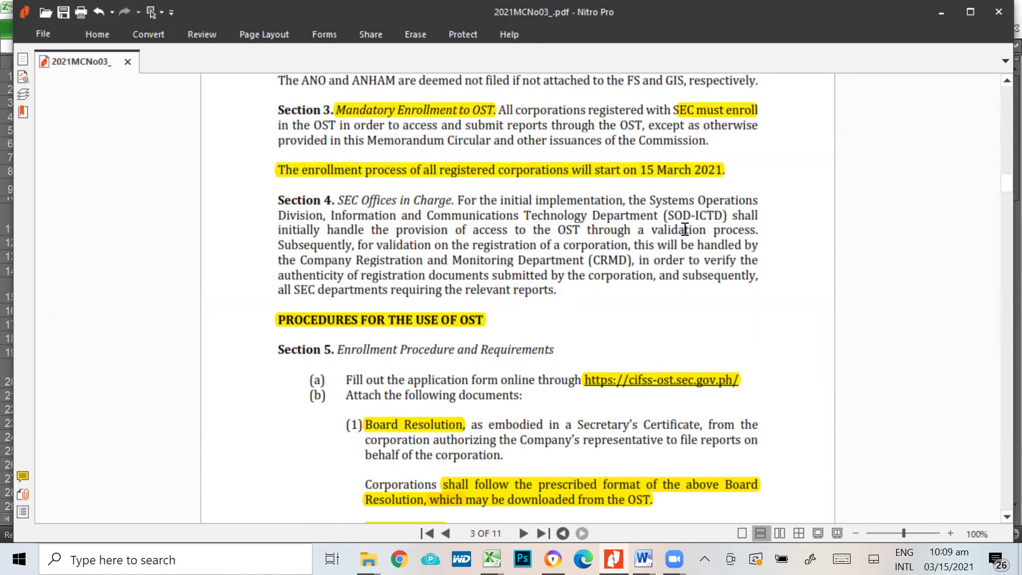
Switch to the web browser and view the Online Submission Tool login page and its cifss-ost.sec.gov.ph address.
key(alt+Tab)
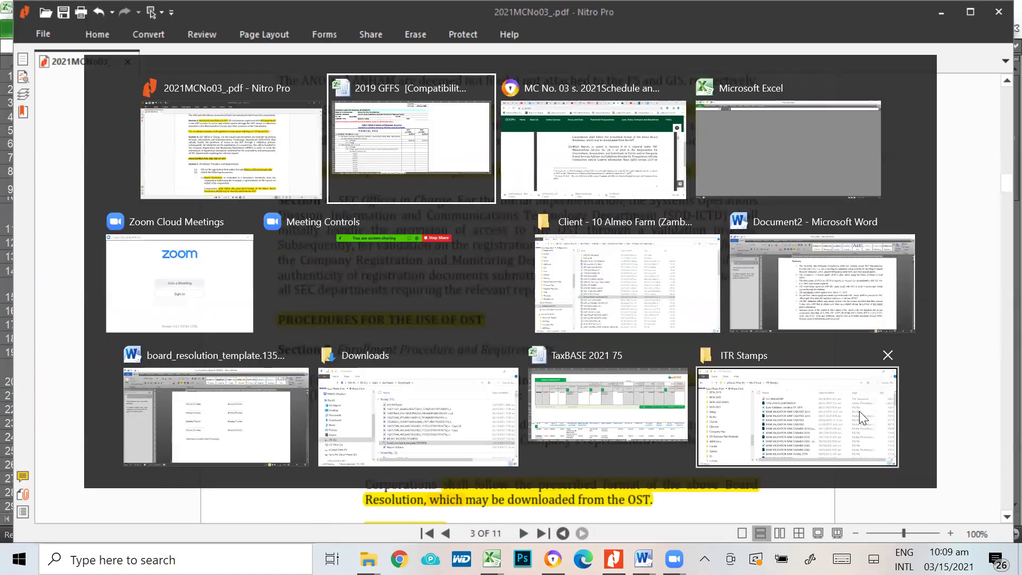
key(alt+Tab)
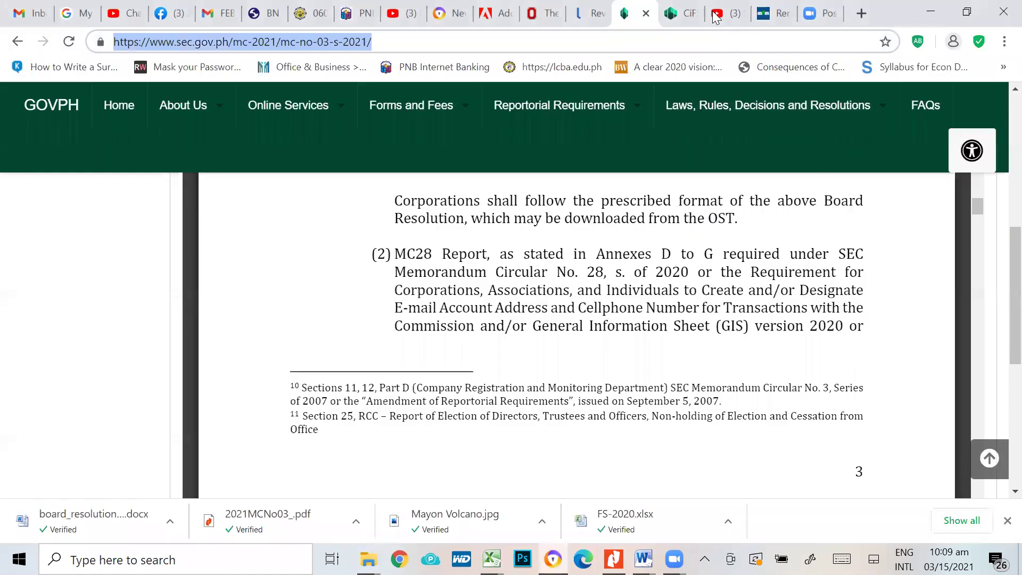
click(684, 11)
click(295, 40)
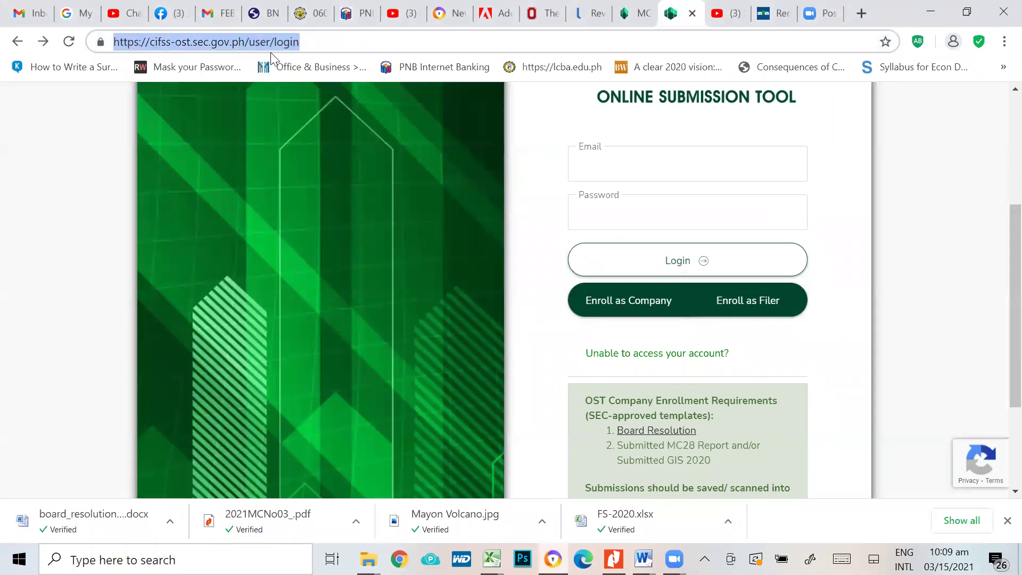
Return to the circular in Nitro Pro and read the Board Resolution and MC28 Report requirements in Section 5.
key(alt+Tab)
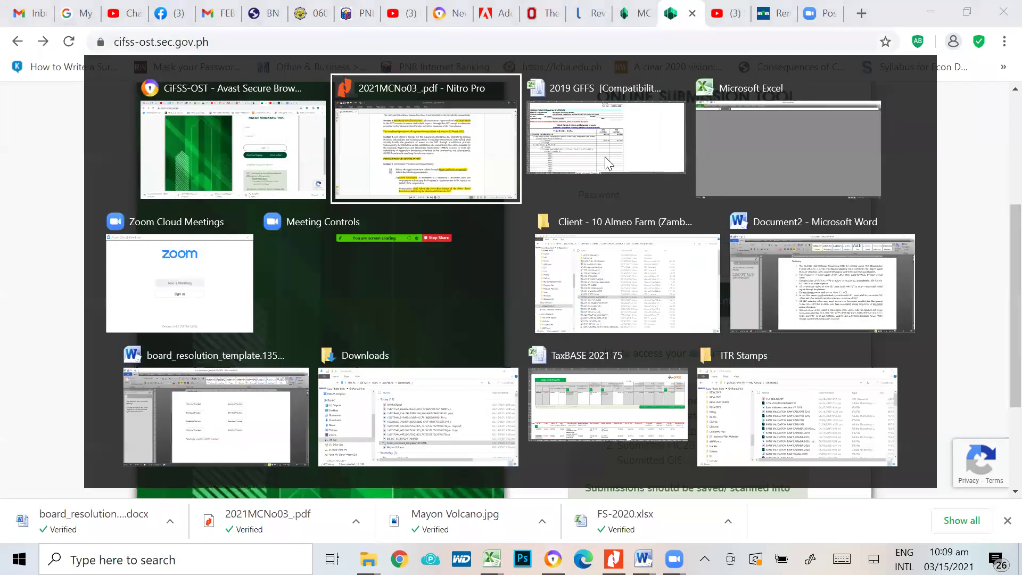
scroll(801, 381, down, 3)
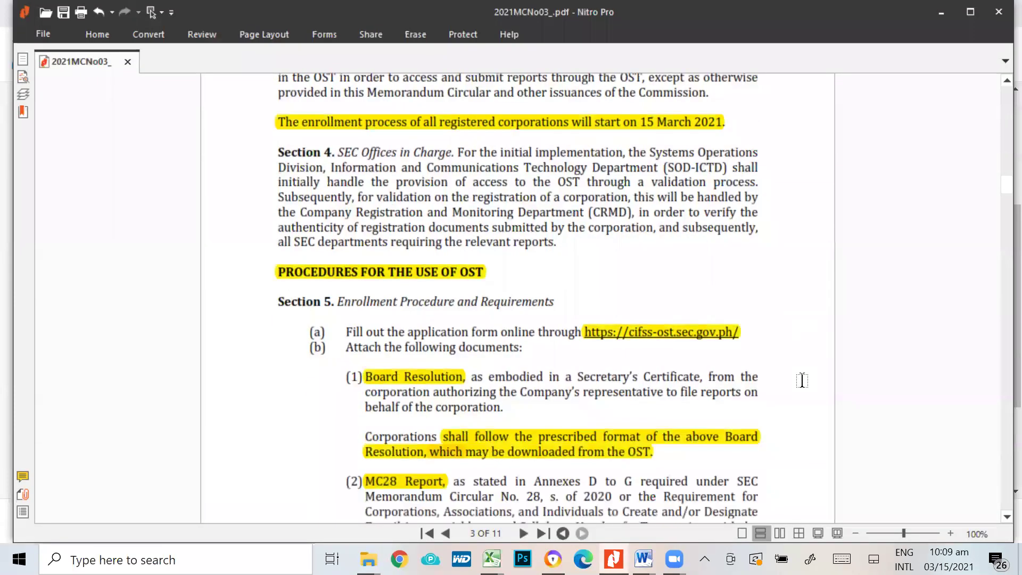
scroll(802, 380, down, 3)
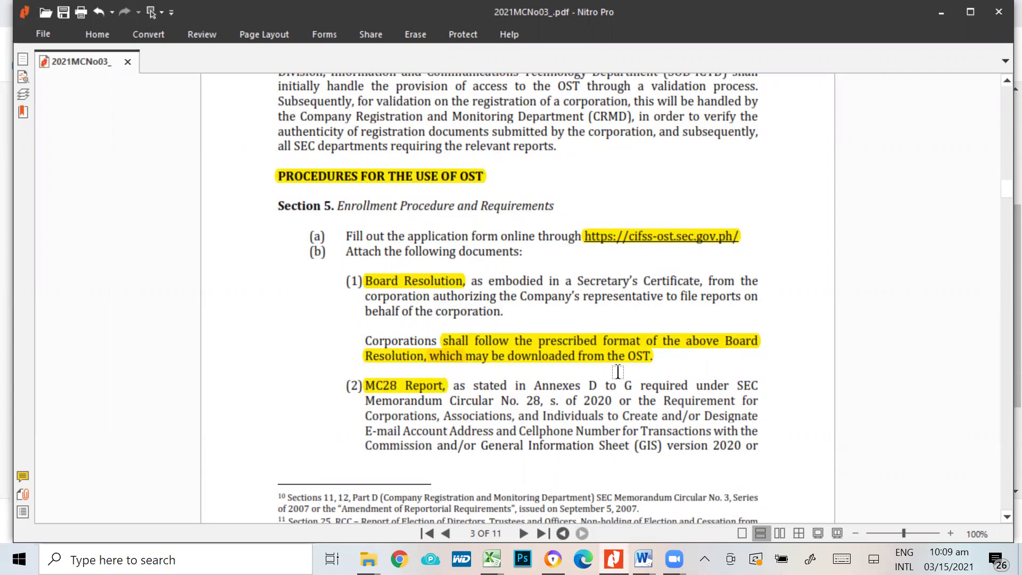
Switch back to the OST login page in the browser and download the Board Resolution template from the company enrollment requirements.
key(alt)
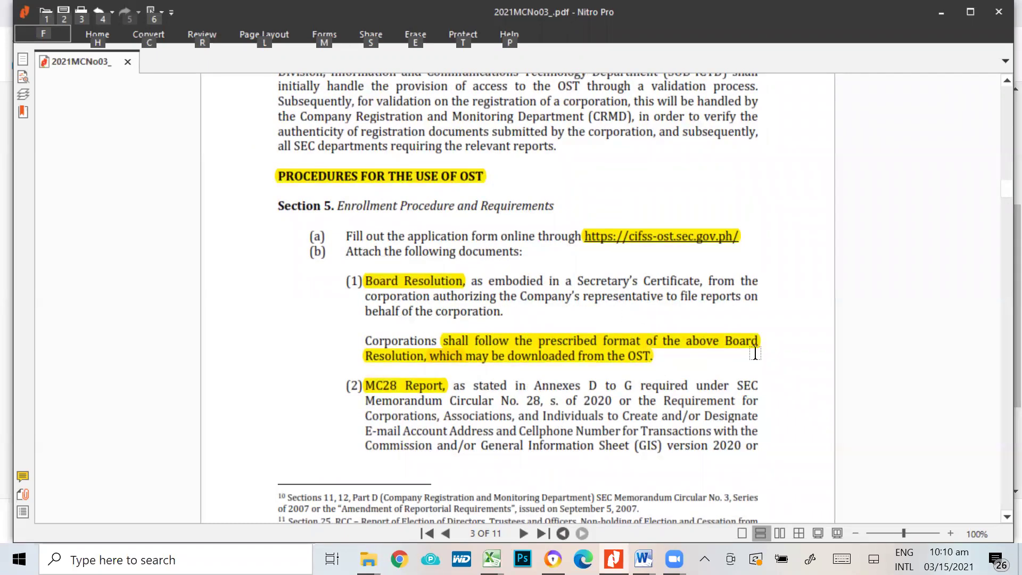
key(alt+Tab)
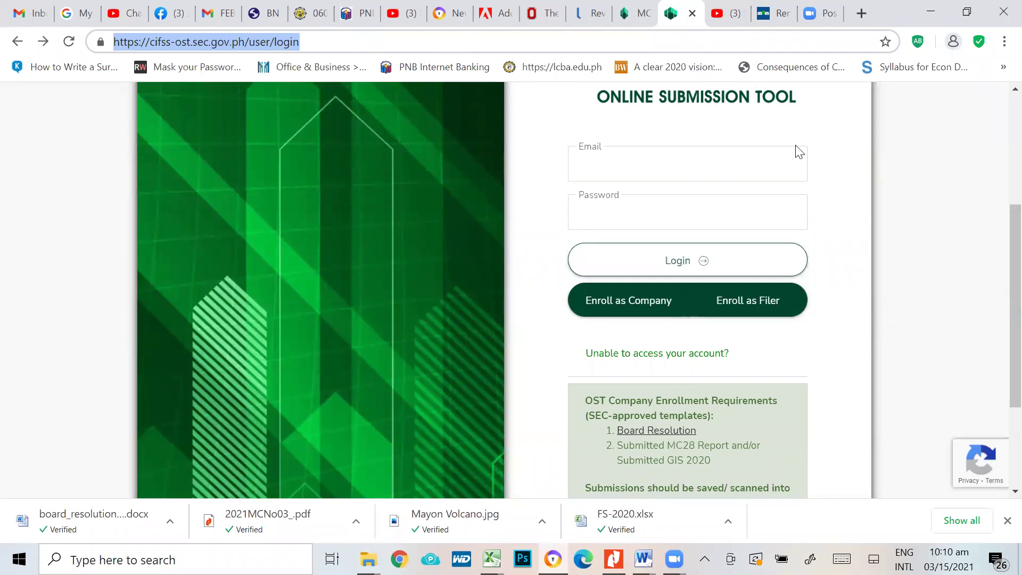
scroll(887, 252, down, 1)
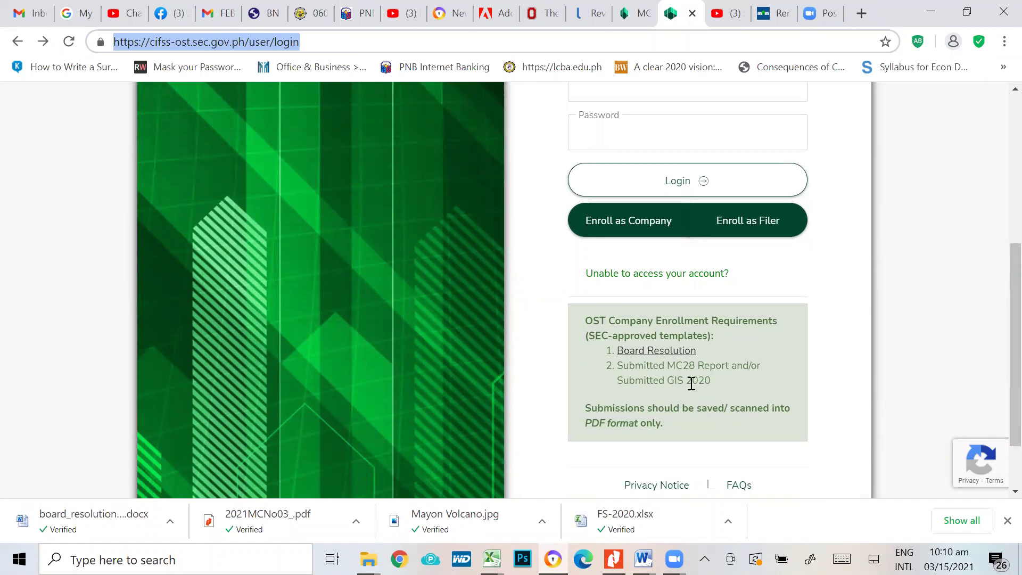
click(658, 351)
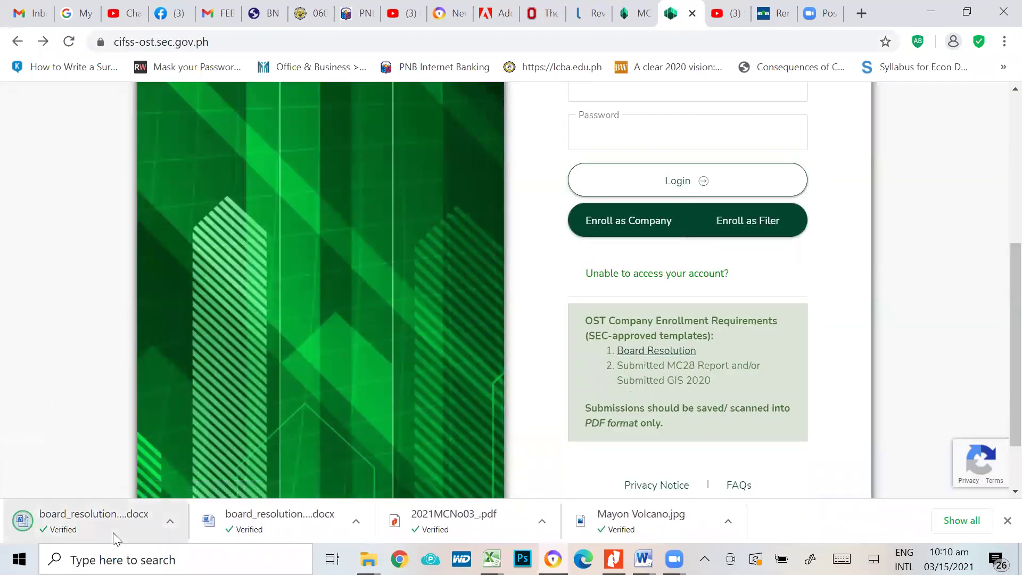
Locate the downloaded board_resolution_template.13559f7b (1) file in its folder, open it in Word and enable editing.
right_click(113, 532)
click(170, 493)
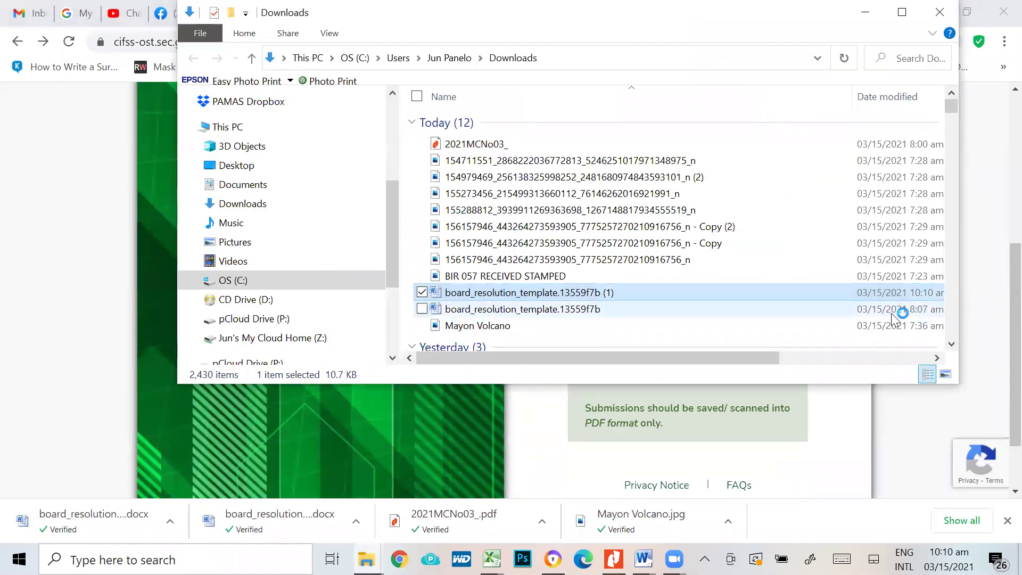
key(Return)
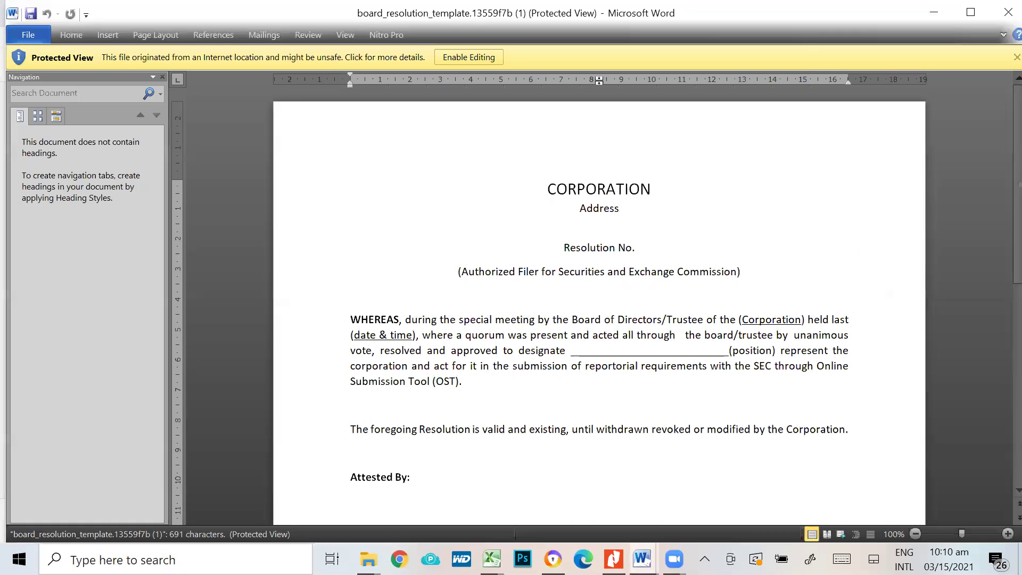
click(471, 58)
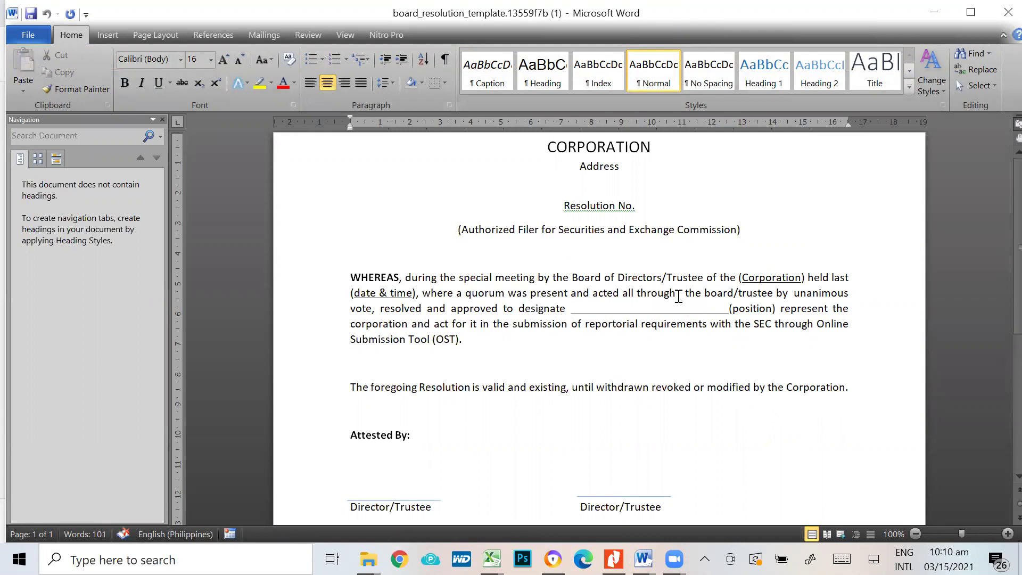
Examine the board resolution template's WHEREAS clause, validity statement and Director/Trustee signature lines.
scroll(714, 382, down, 3)
scroll(714, 382, down, 9)
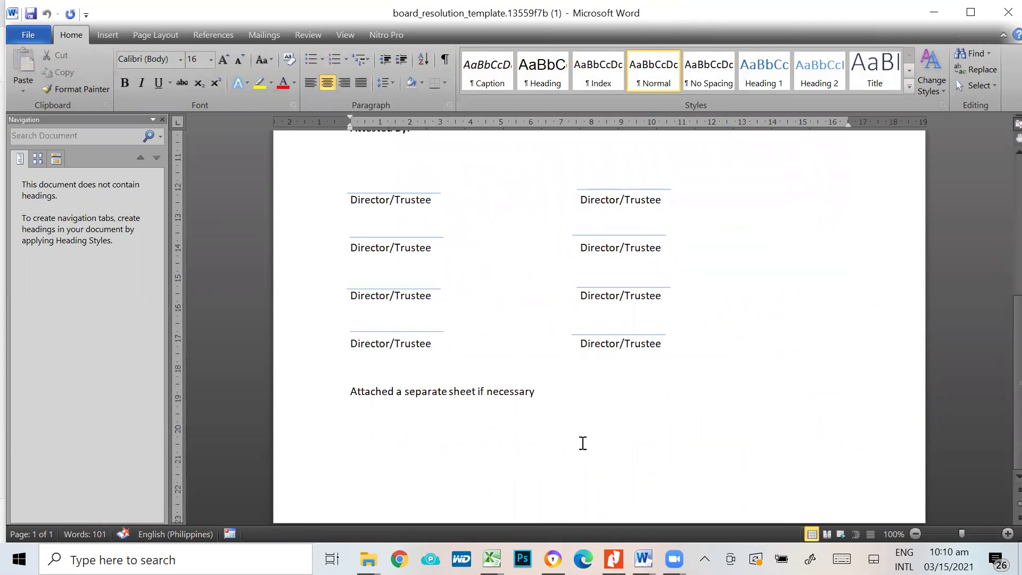
scroll(631, 283, up, 1)
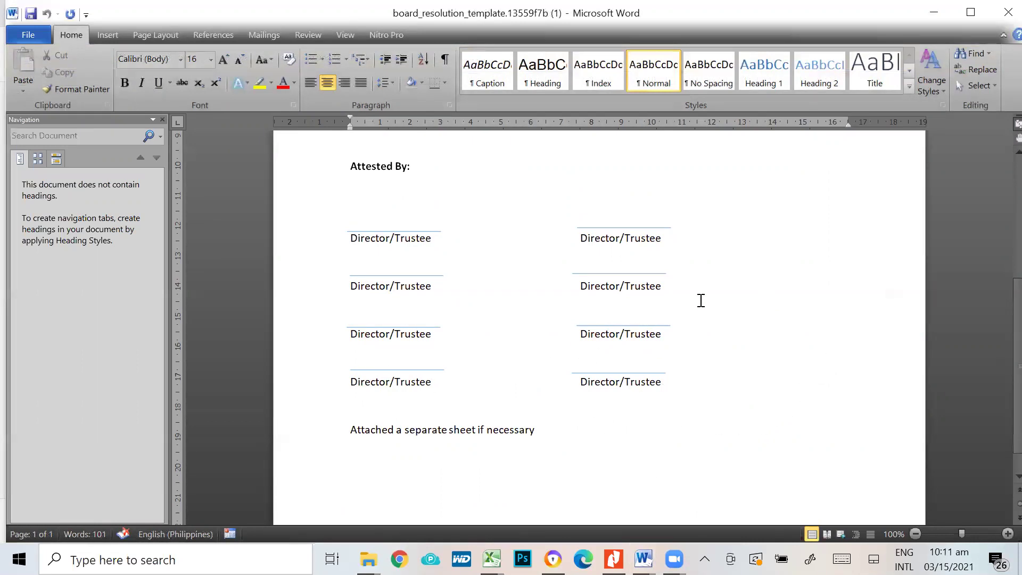
scroll(797, 407, up, 5)
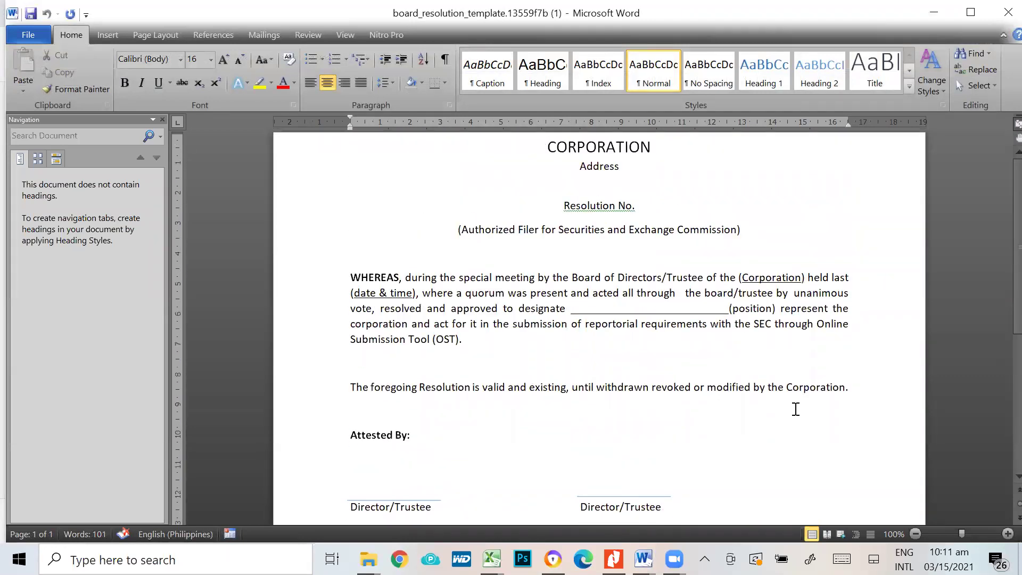
scroll(794, 421, down, 3)
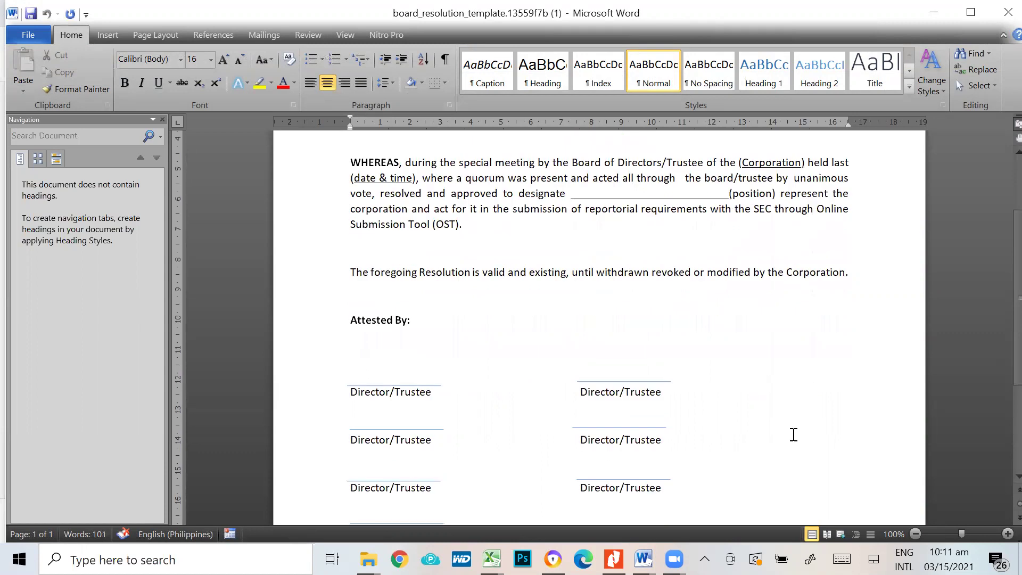
scroll(782, 372, down, 1)
scroll(735, 315, up, 2)
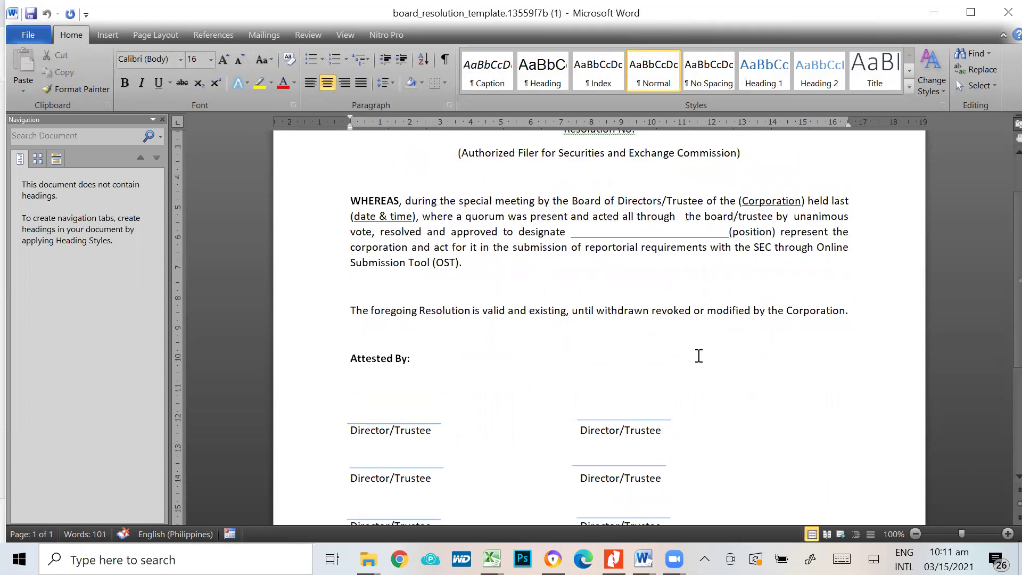
scroll(773, 420, up, 2)
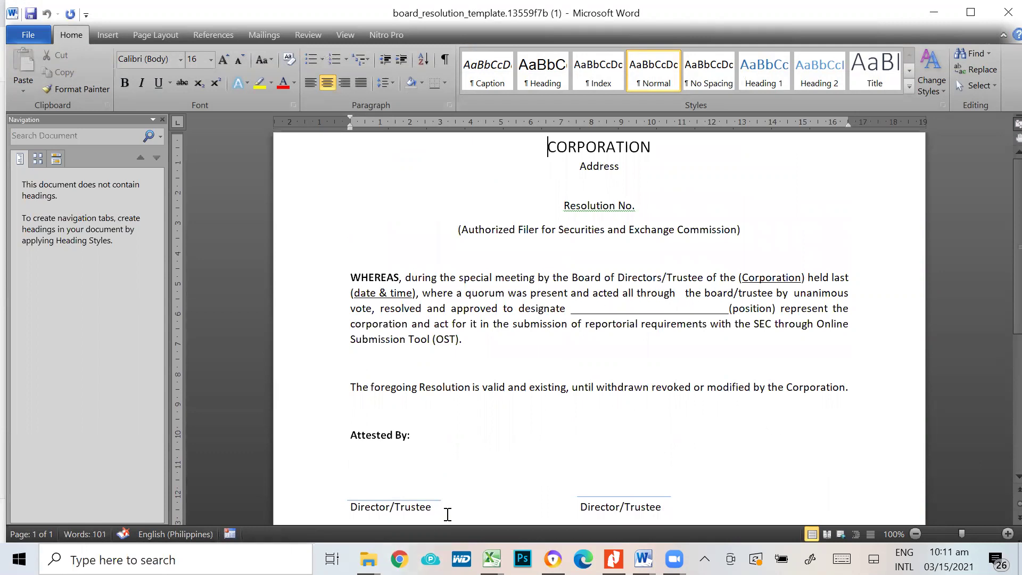
scroll(447, 514, down, 7)
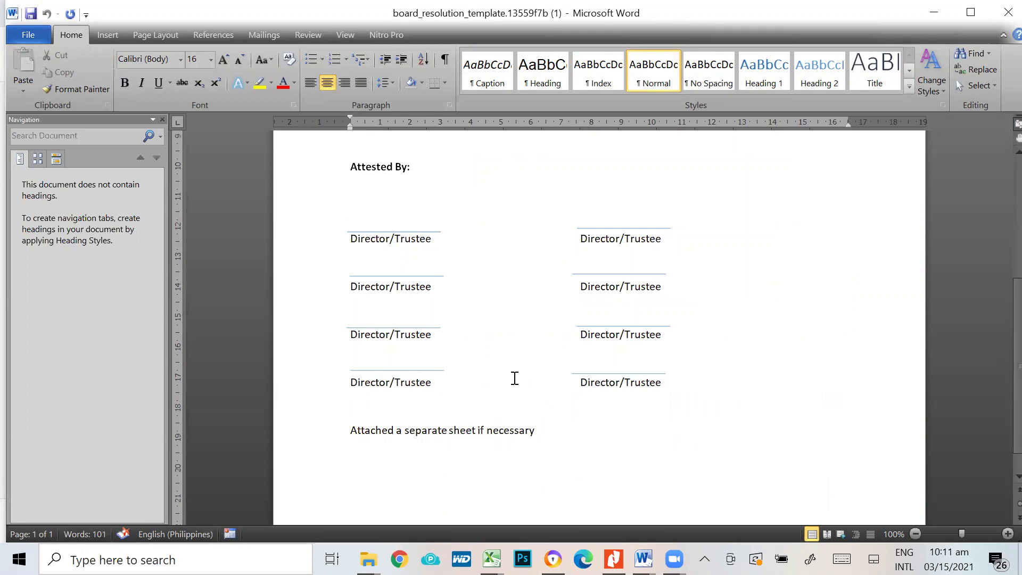
Return to the circular in Nitro Pro and highlight "Account Address and Cellphone Number for Transactions with" in the MC28 Report paragraph of Section 5.
key(alt+Tab)
key(alt+Tab)
key(alt+Tab)
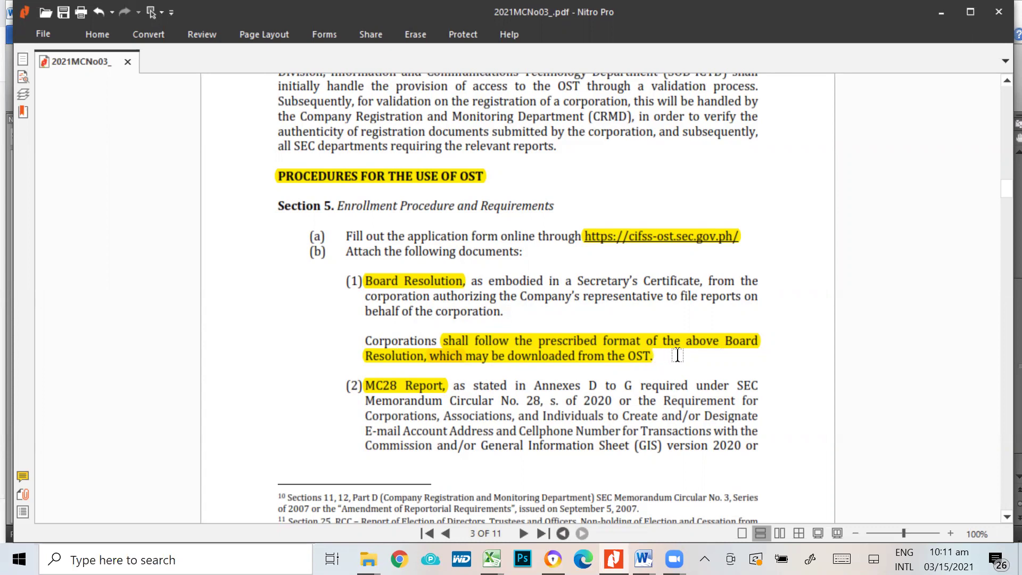
scroll(684, 305, down, 1)
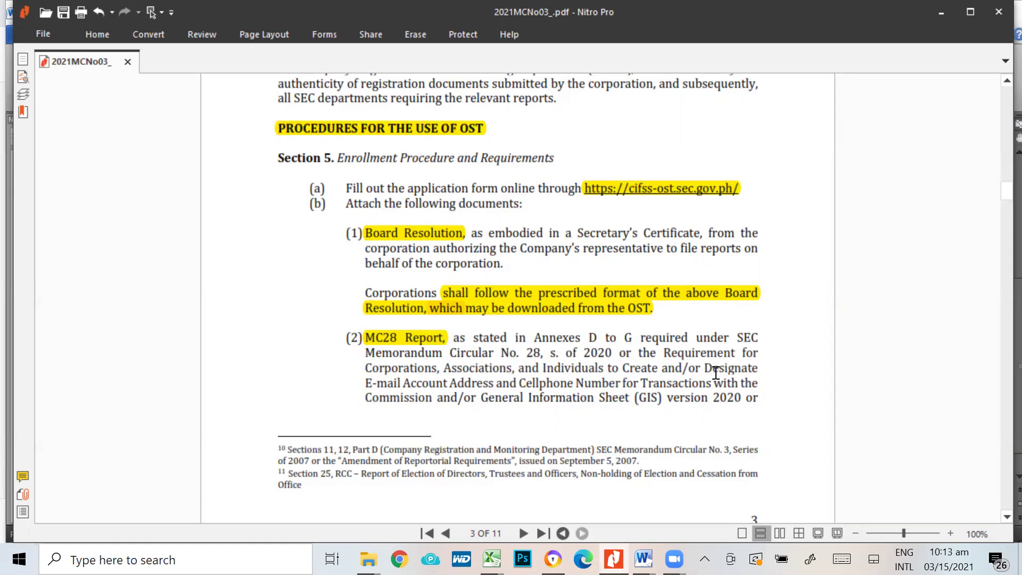
drag(398, 383, 737, 383)
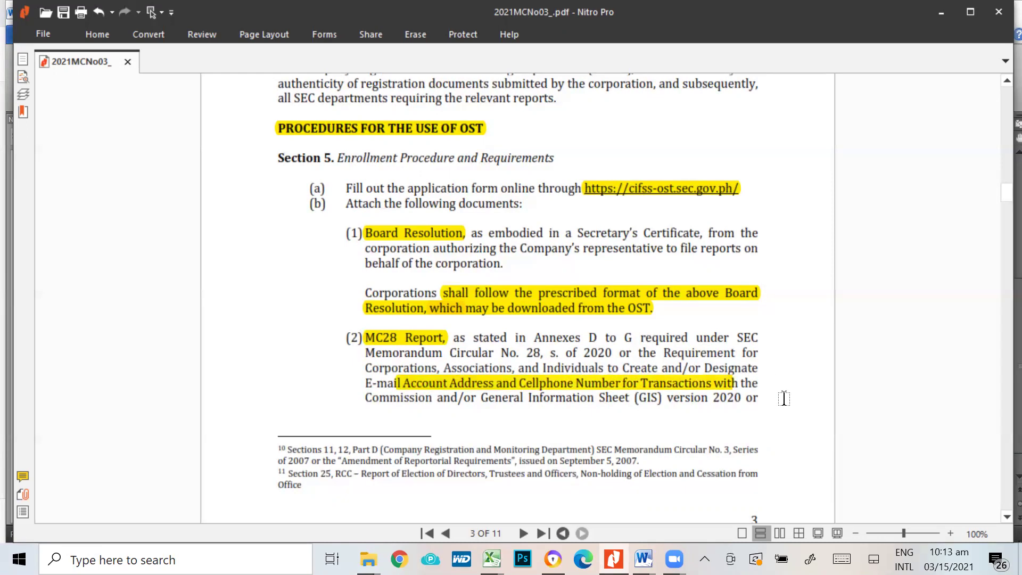
Read the page 4 provisions on who may enroll, the authorized filer's role, filer activation and the one-time enrollment.
scroll(780, 383, down, 3)
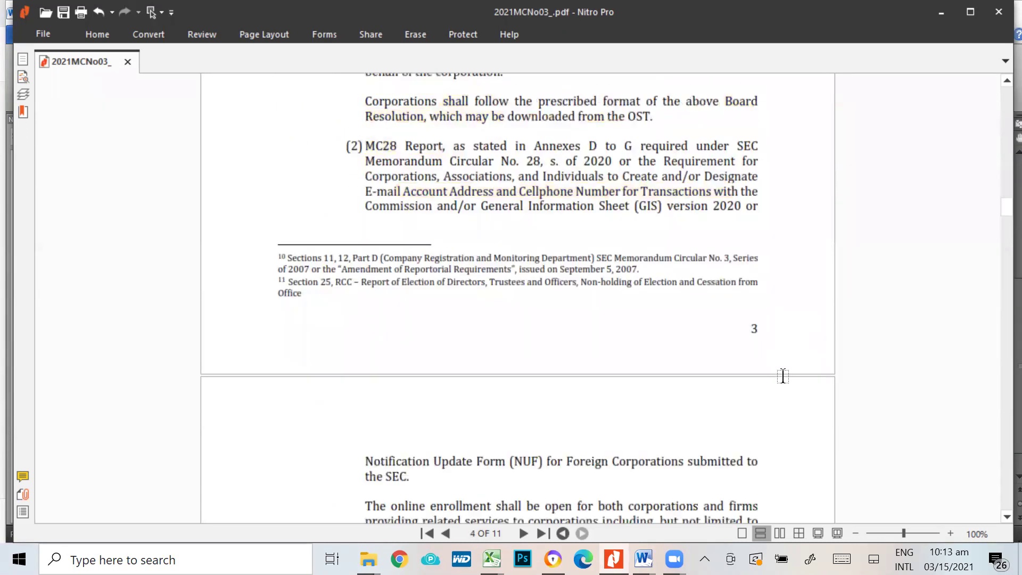
scroll(783, 377, down, 5)
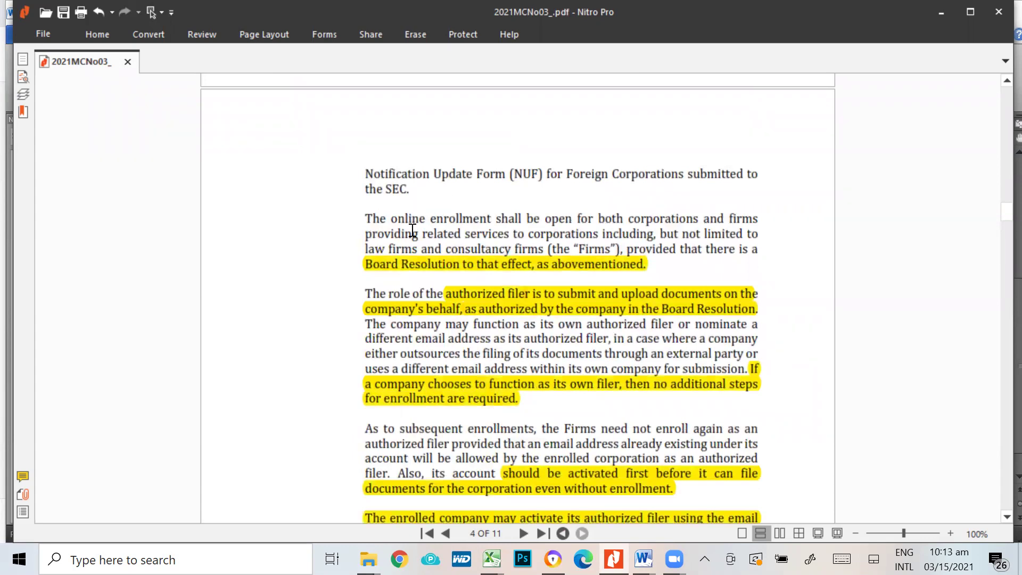
scroll(739, 425, down, 1)
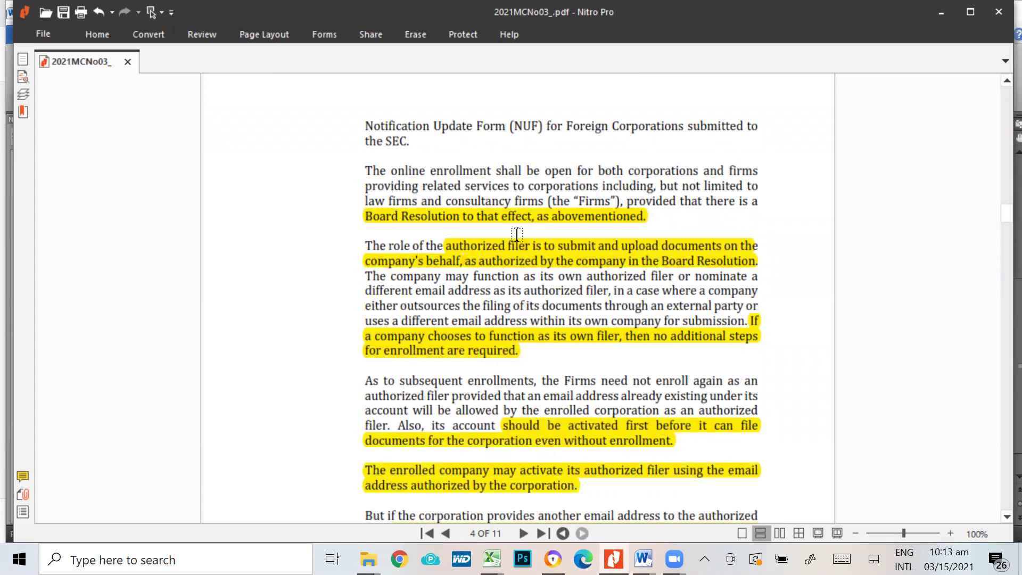
scroll(637, 431, down, 1)
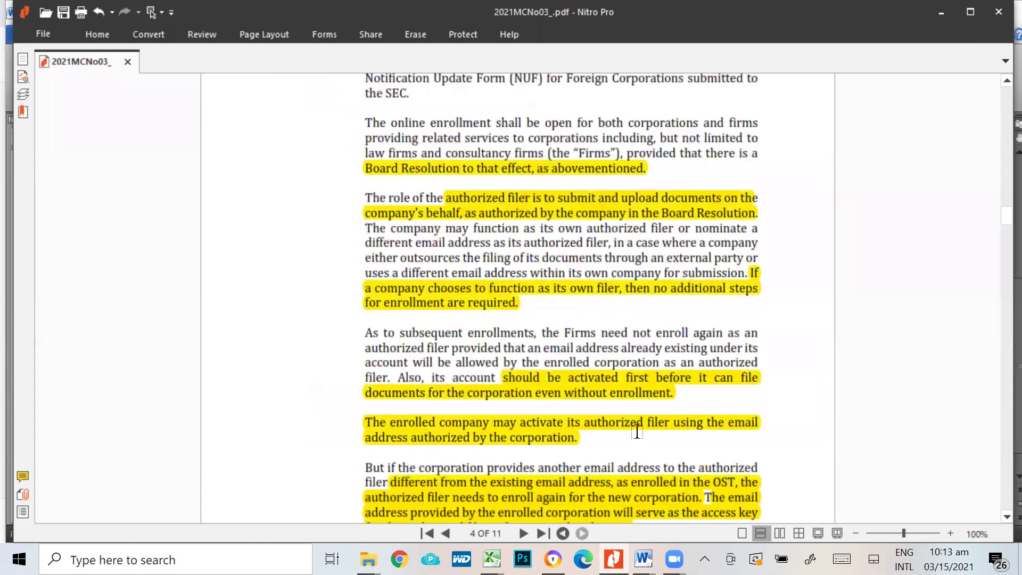
scroll(638, 431, down, 1)
scroll(637, 429, down, 1)
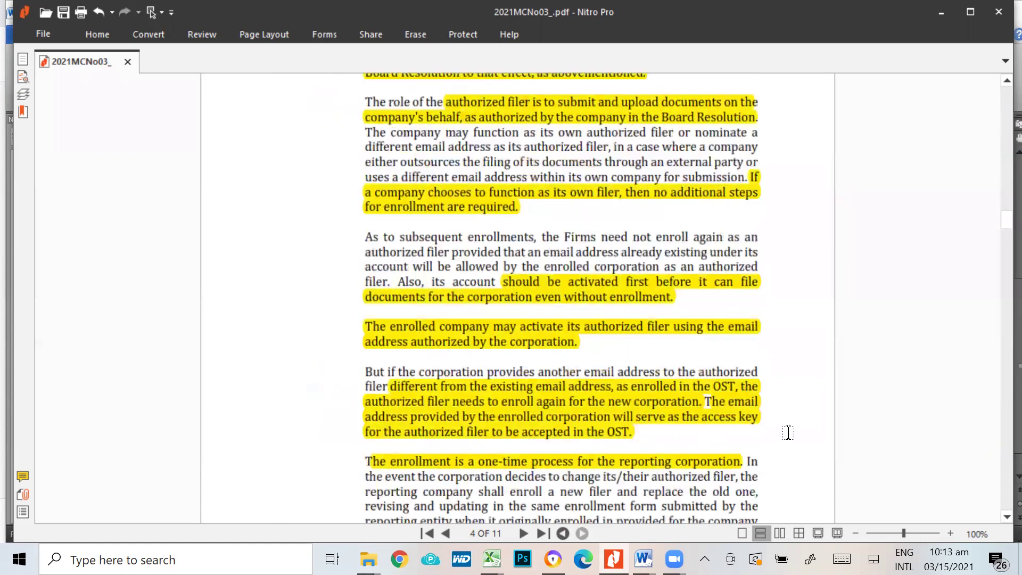
Switch to the OST login page in the browser and start enrolling as a company.
key(alt+Tab)
key(alt+Tab)
key(alt+Tab)
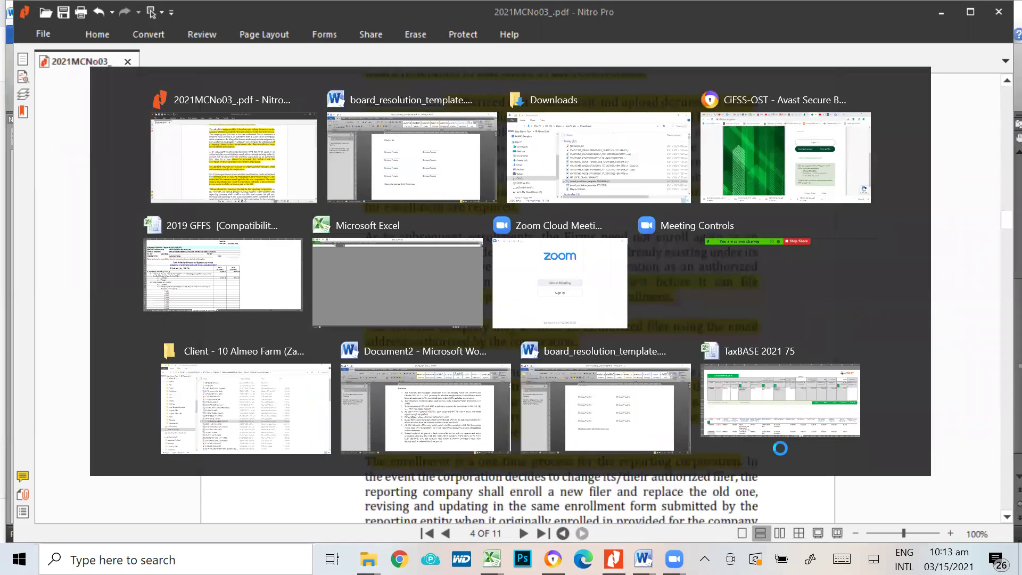
scroll(760, 355, up, 2)
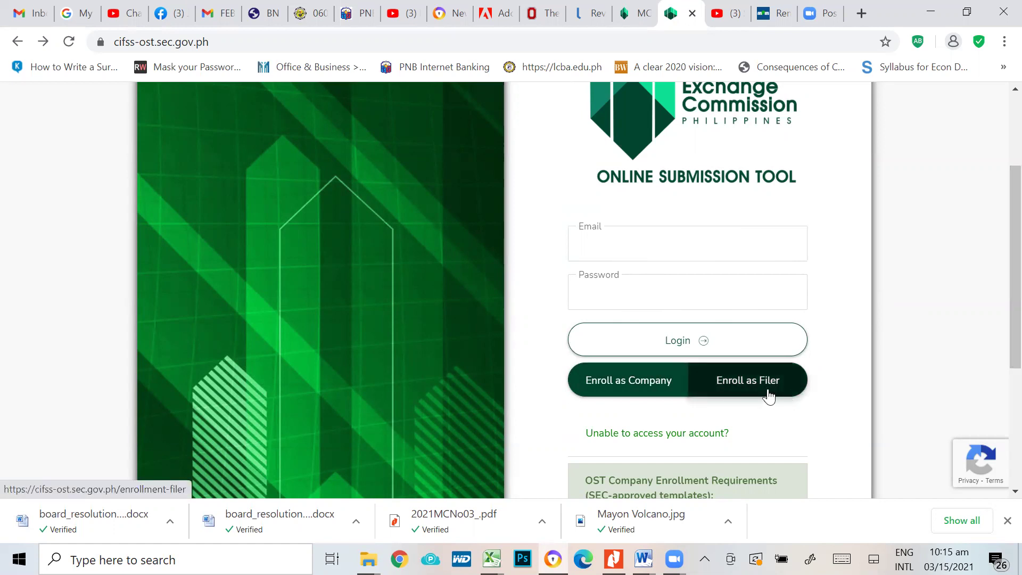
click(620, 389)
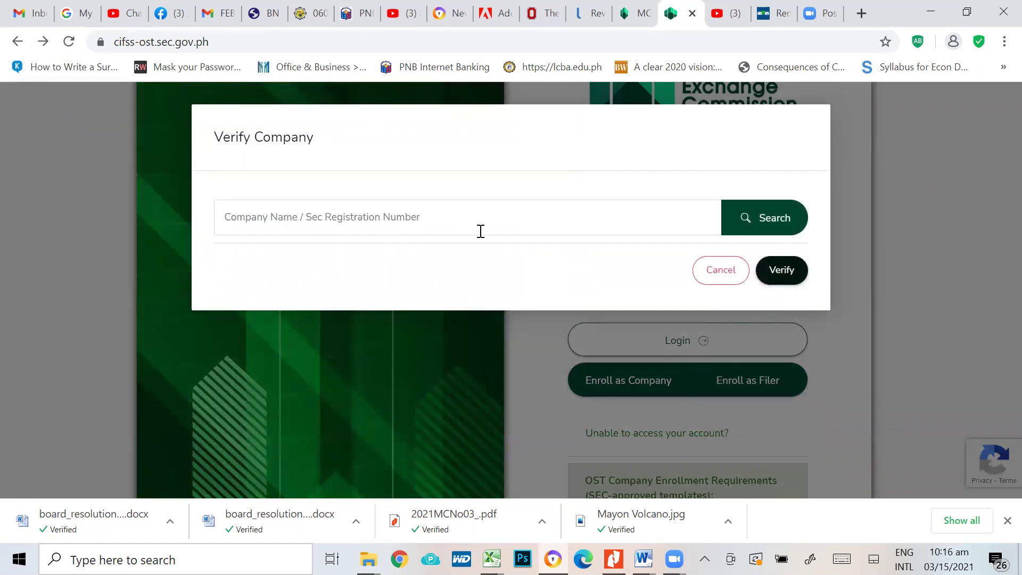
Search for RLJP corporation in the company verification, choose the matching RLJP CORPORATION record and verify it.
click(341, 219)
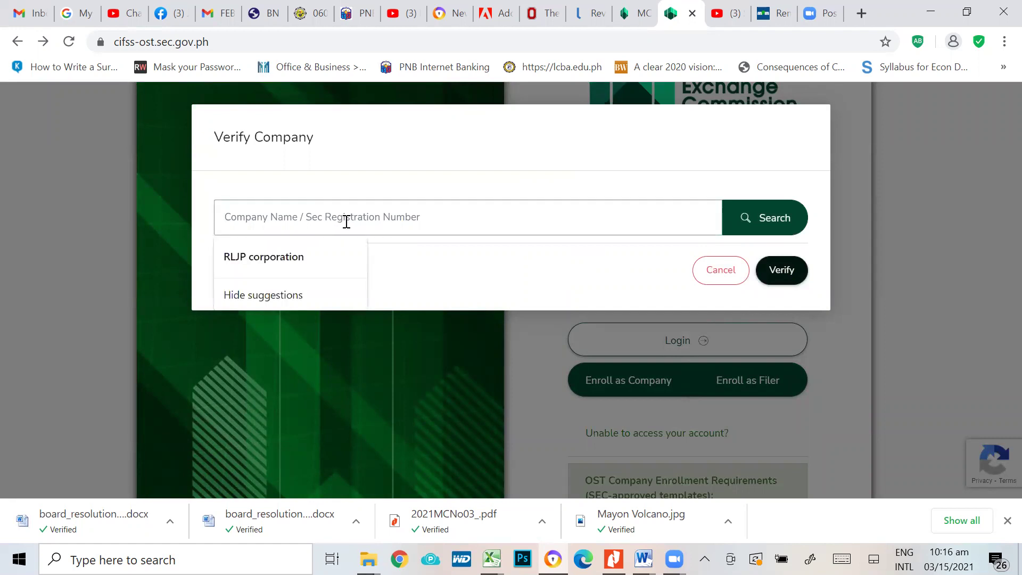
click(280, 262)
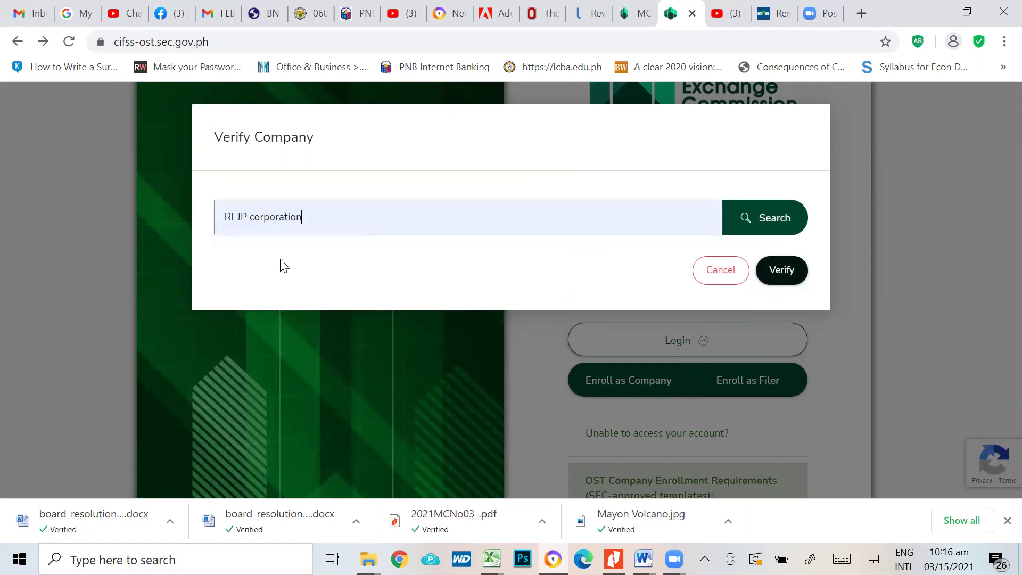
click(779, 224)
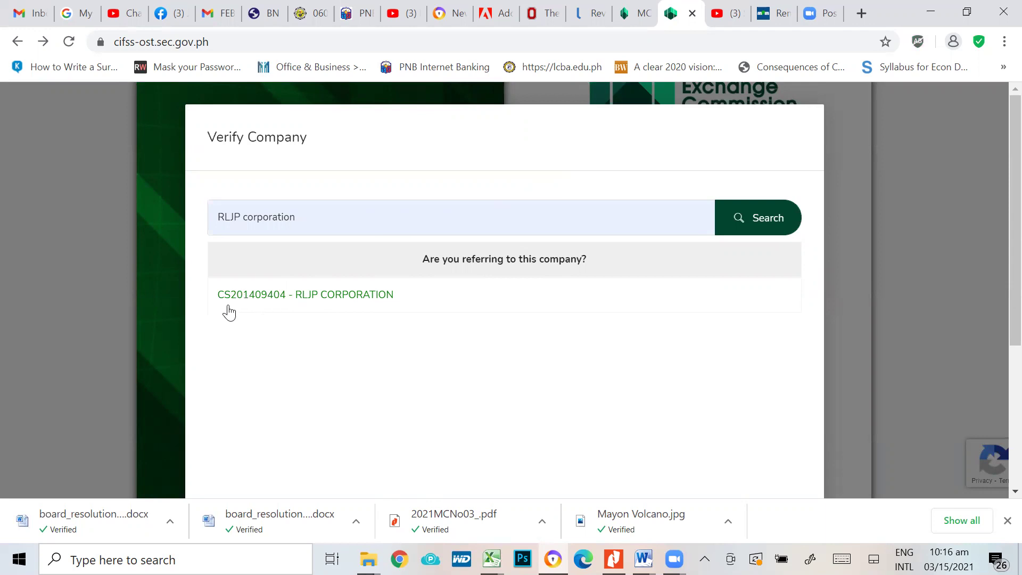
click(351, 296)
click(781, 270)
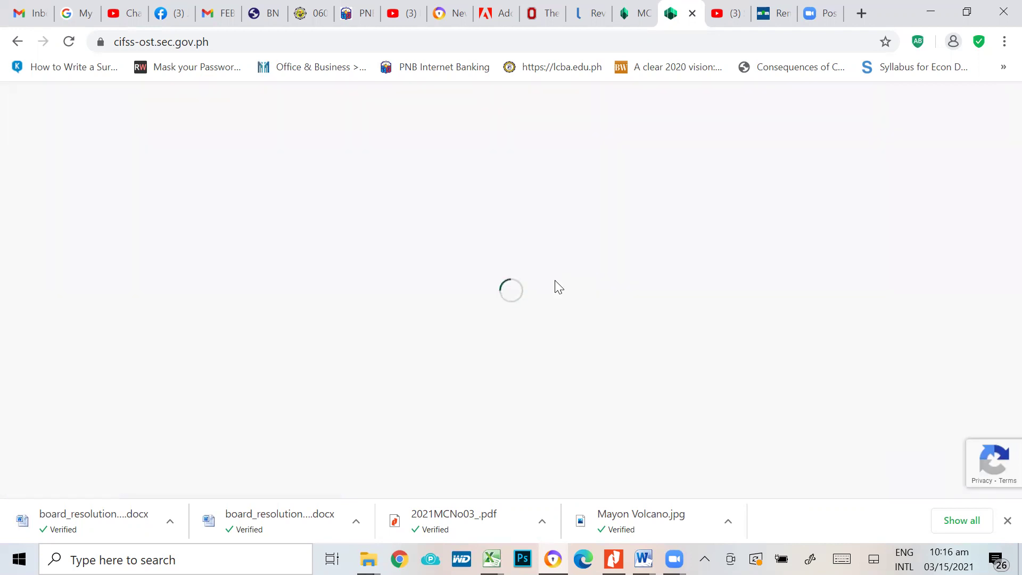
Examine the enrollment form's Company Information section, including the representative's name, official and alternative contact details, and password fields.
scroll(799, 296, down, 1)
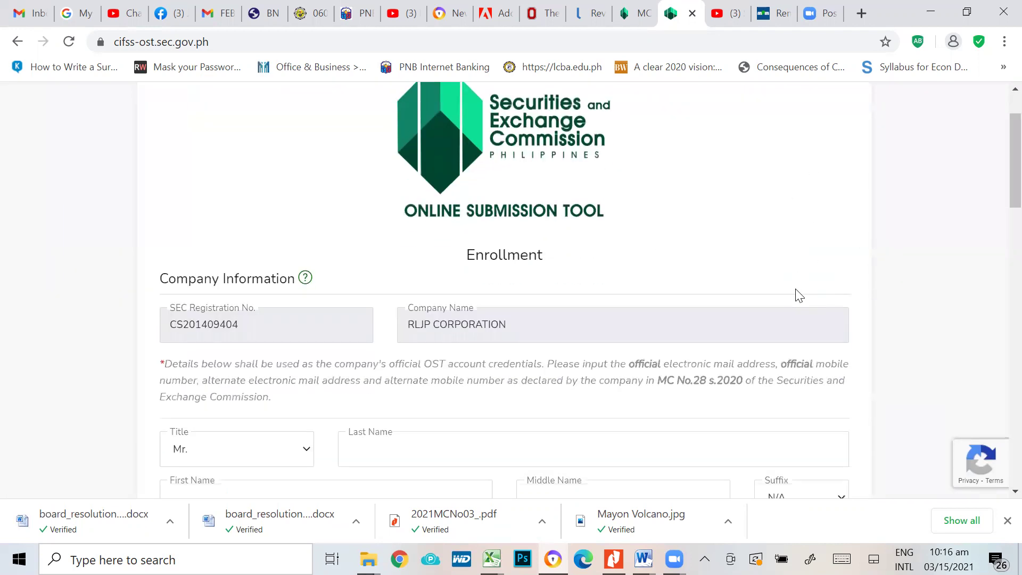
scroll(873, 261, down, 1)
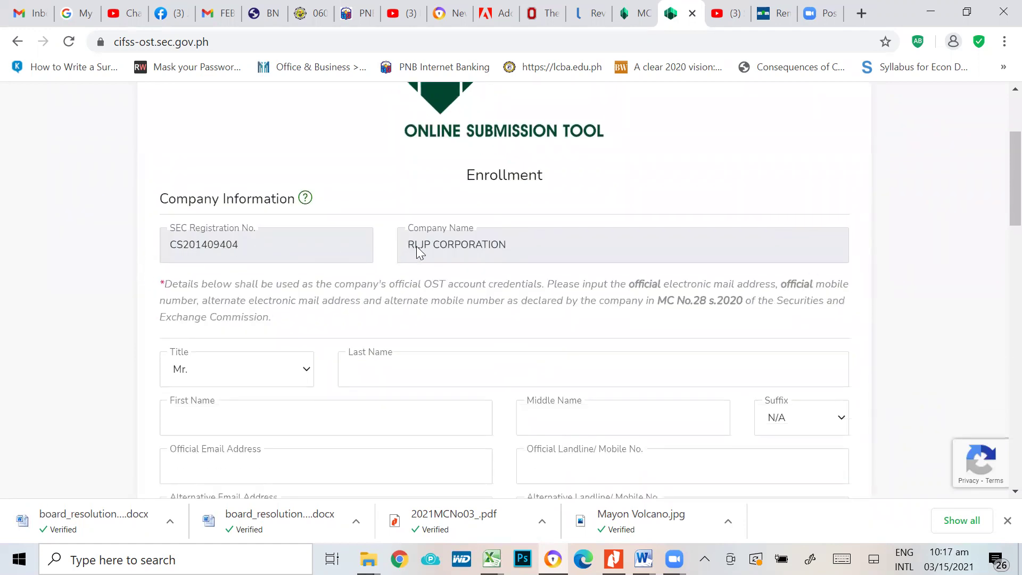
scroll(700, 269, down, 1)
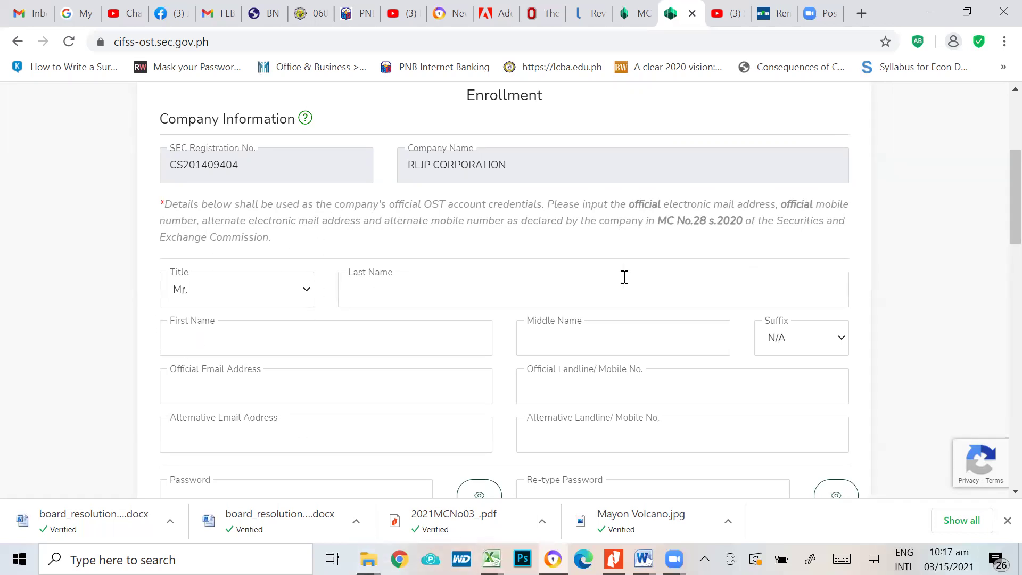
scroll(720, 276, down, 2)
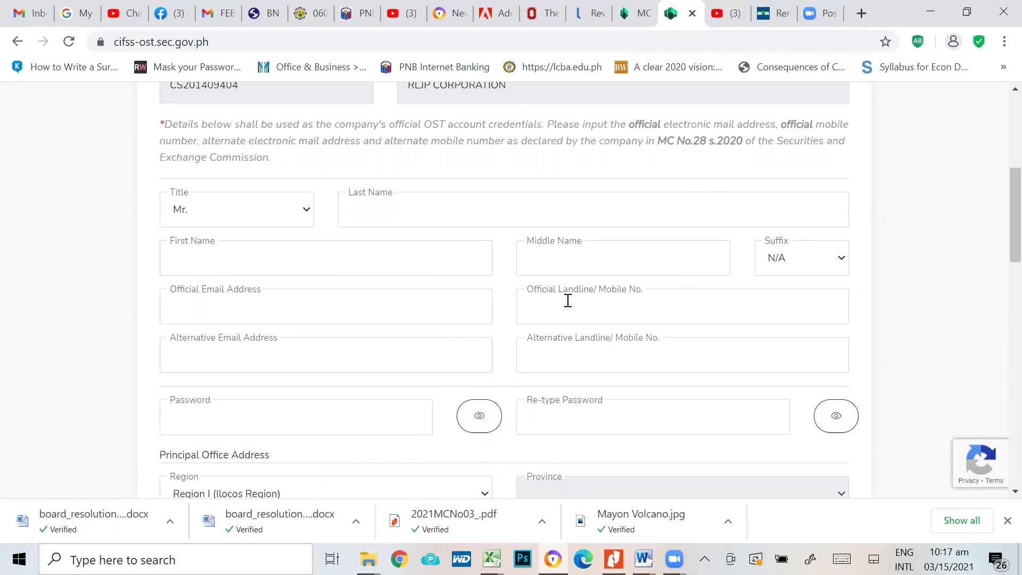
scroll(565, 303, down, 1)
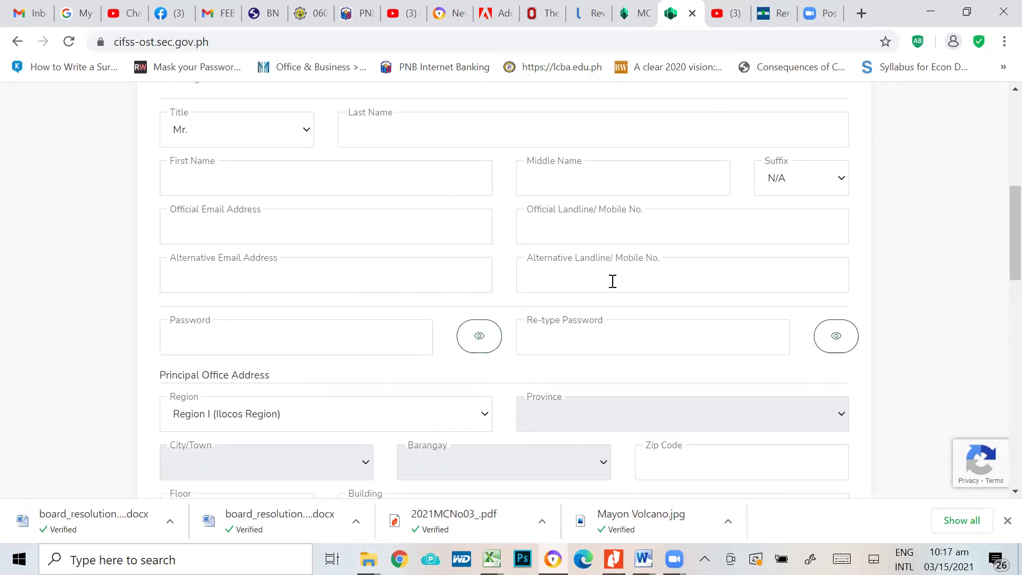
scroll(729, 312, down, 1)
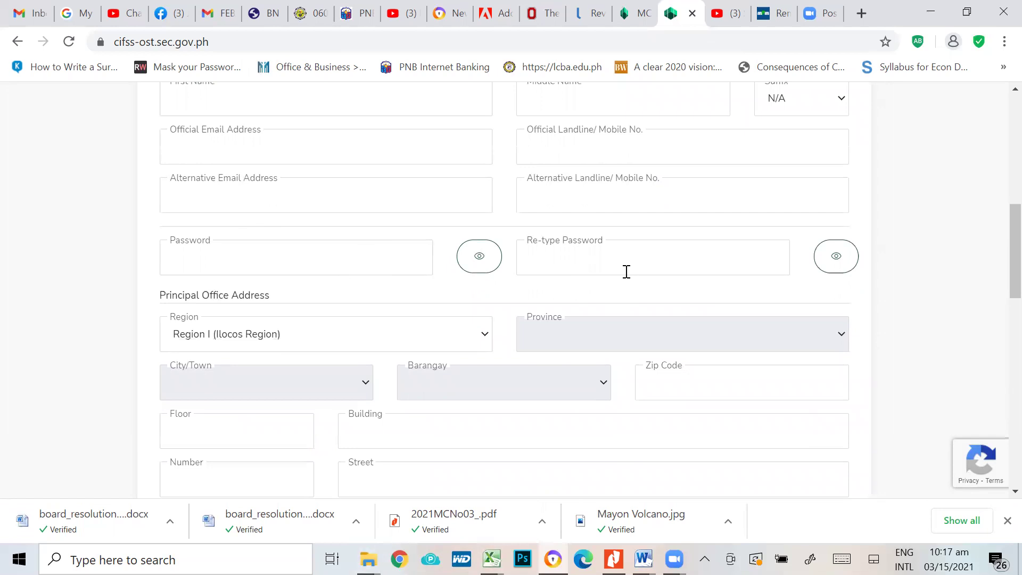
Examine the Principal Office Address and Business Address fields, including the option to use the same address for both.
scroll(703, 410, down, 1)
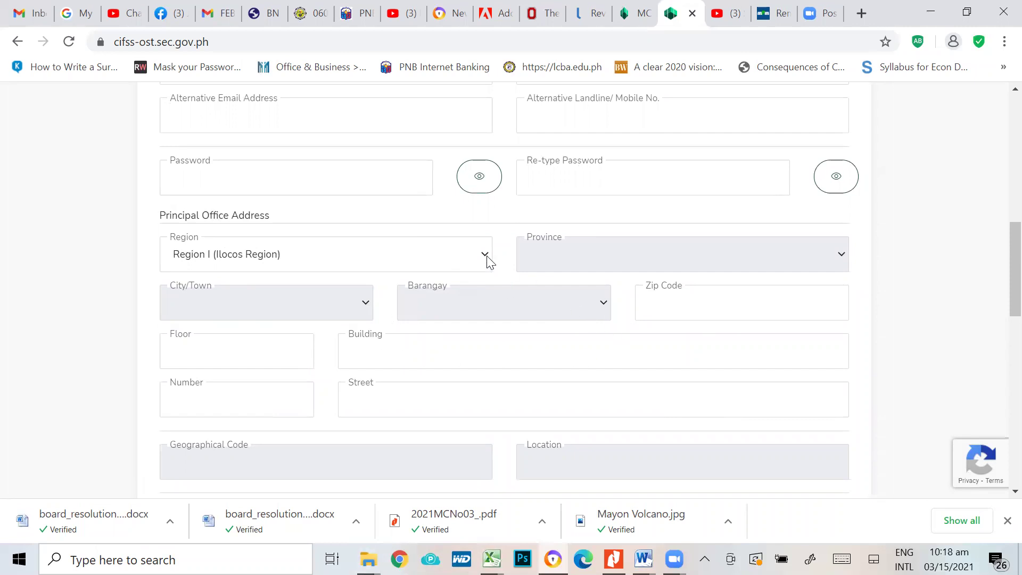
scroll(675, 383, down, 1)
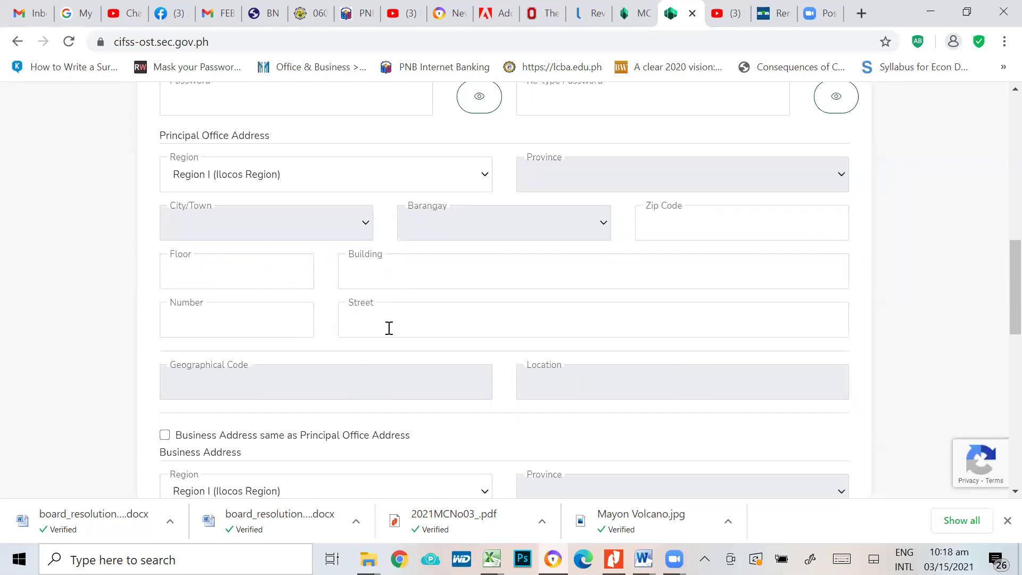
scroll(559, 341, down, 1)
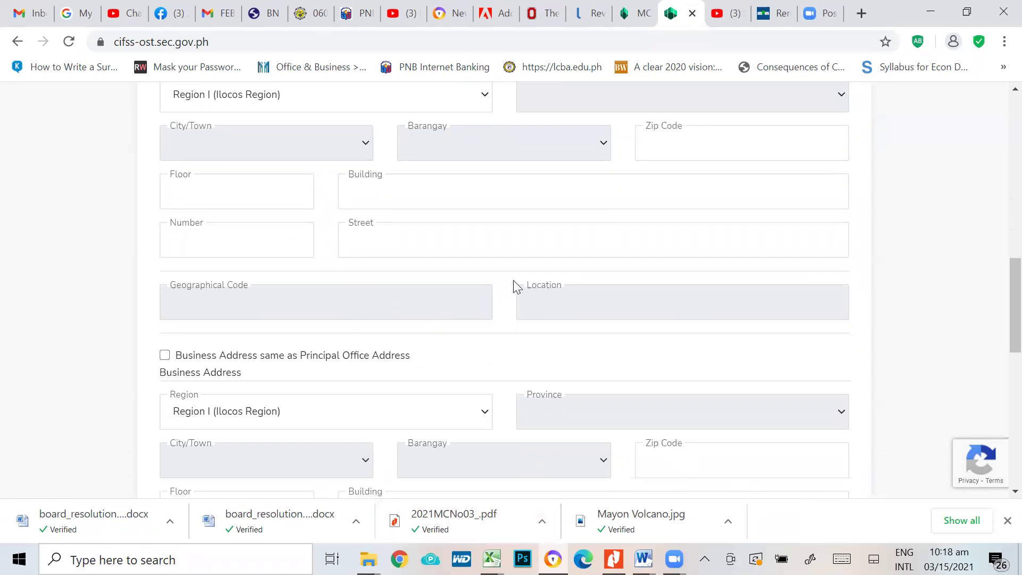
scroll(542, 308, down, 2)
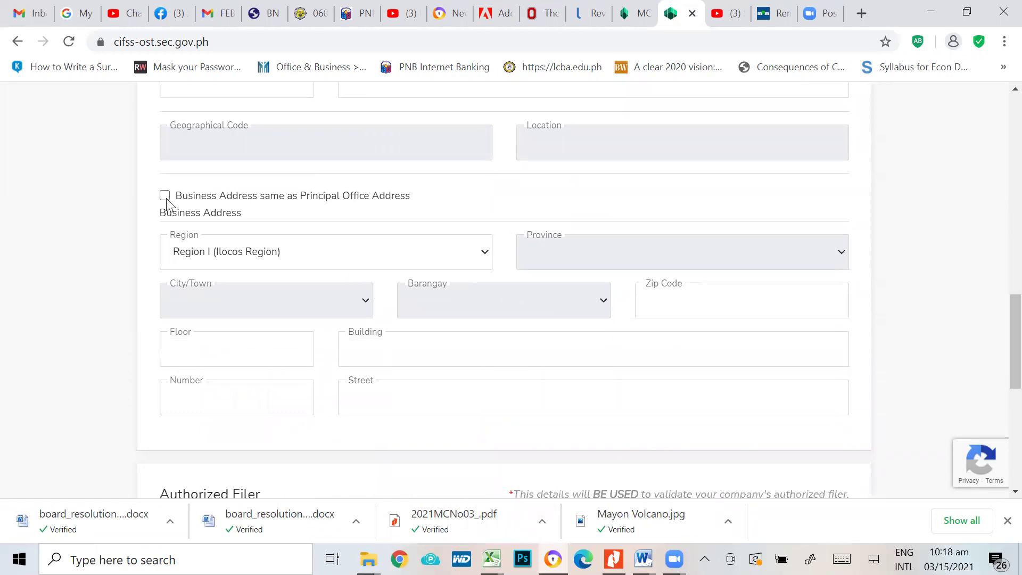
scroll(425, 240, up, 4)
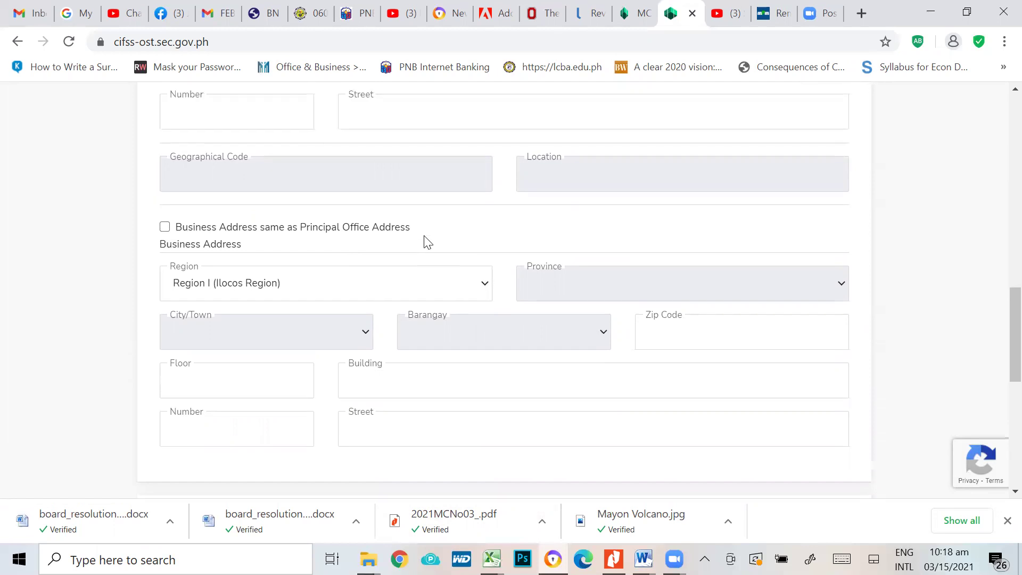
scroll(399, 236, up, 1)
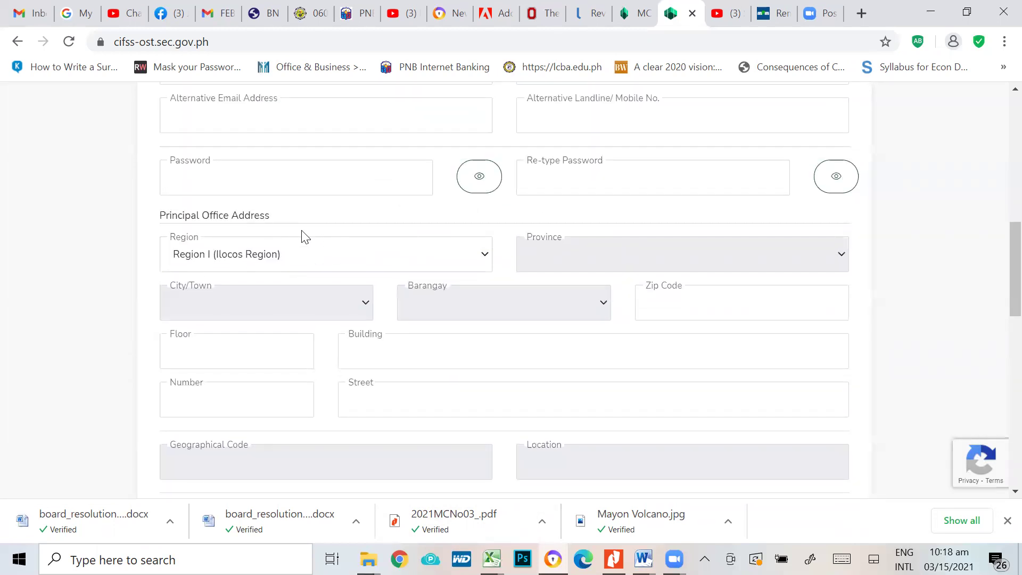
scroll(344, 306, down, 3)
scroll(354, 315, down, 1)
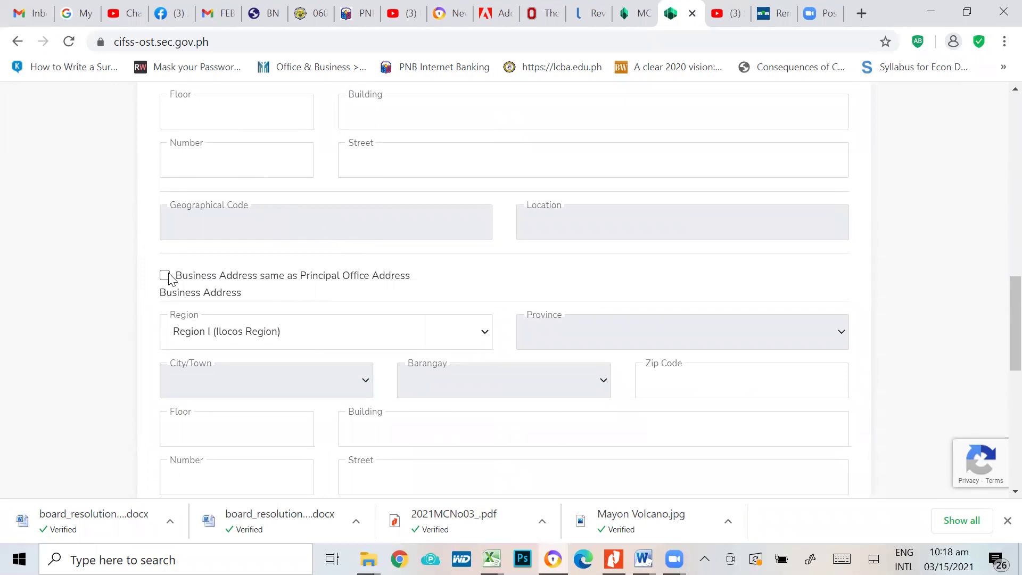
Examine the Authorized Filer fields, including position and filer type, and review the enrollment form again from Company Information downward.
scroll(475, 368, down, 3)
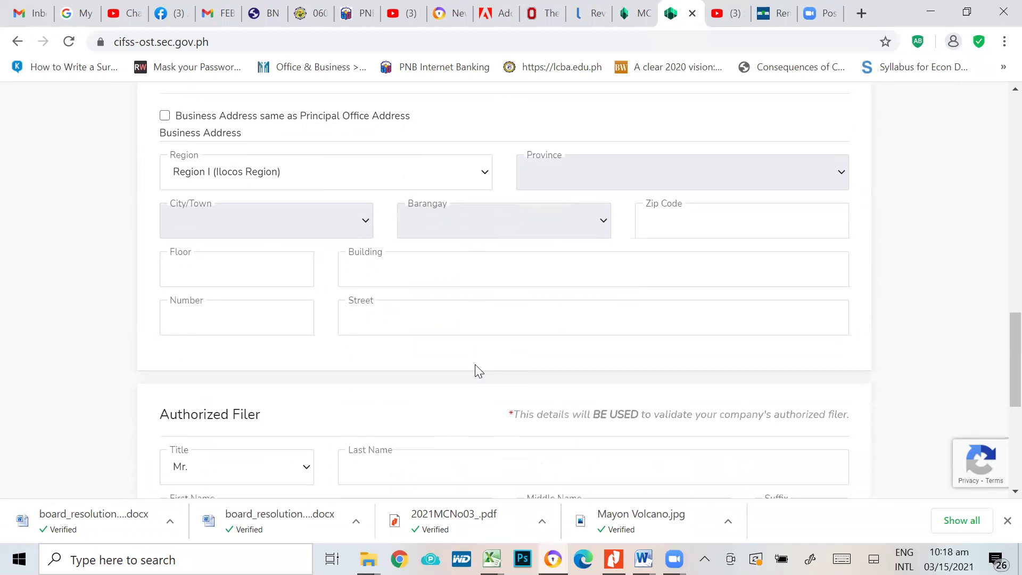
scroll(612, 350, down, 2)
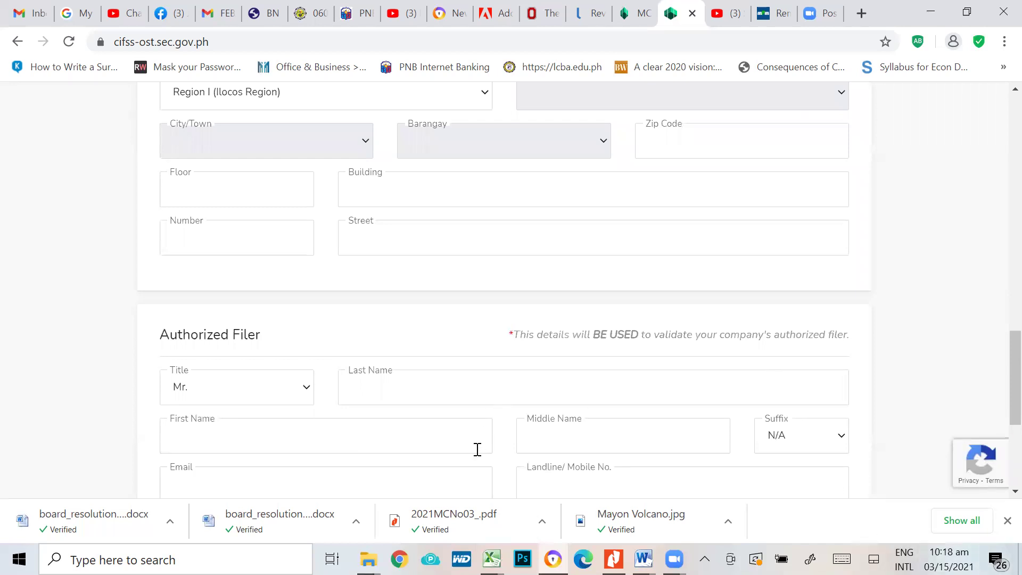
scroll(268, 383, down, 2)
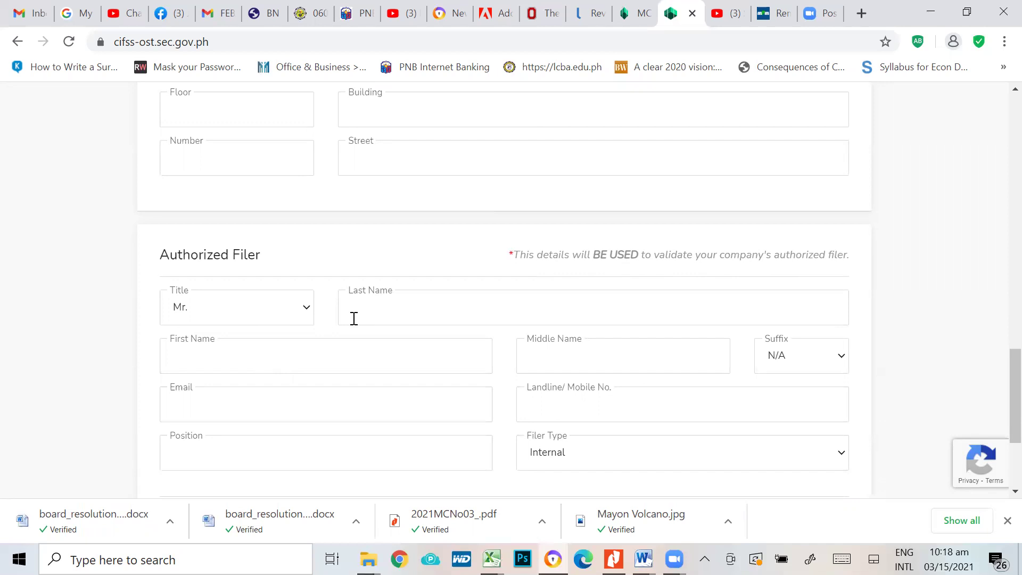
scroll(439, 389, down, 2)
scroll(389, 397, down, 2)
scroll(634, 388, up, 12)
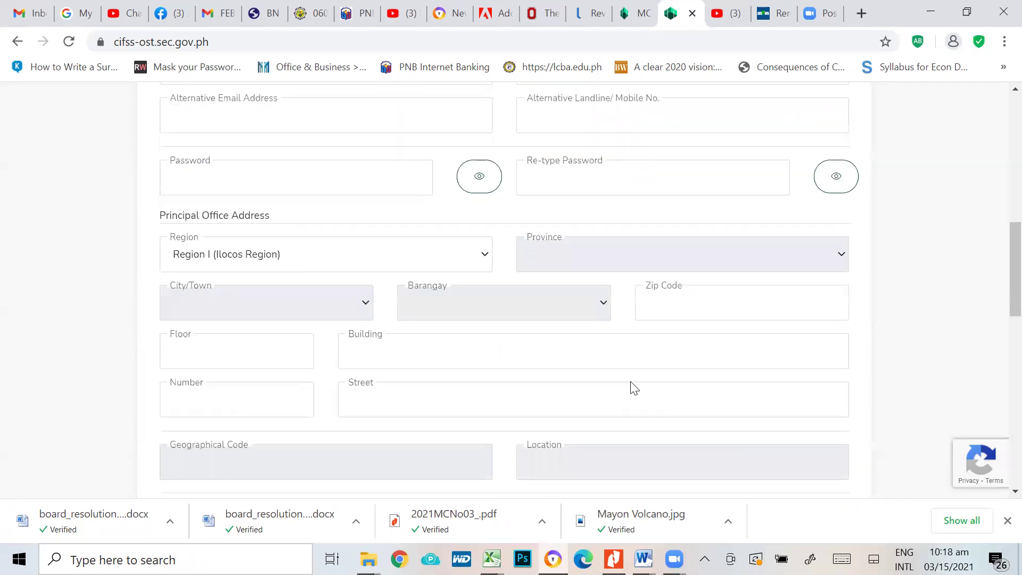
scroll(633, 388, up, 6)
scroll(642, 382, up, 2)
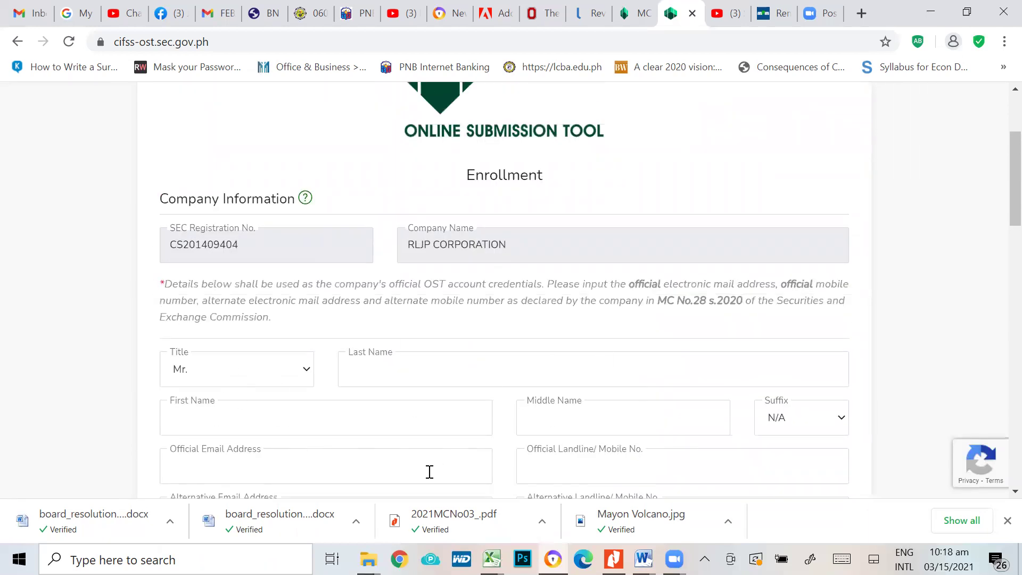
scroll(686, 432, down, 7)
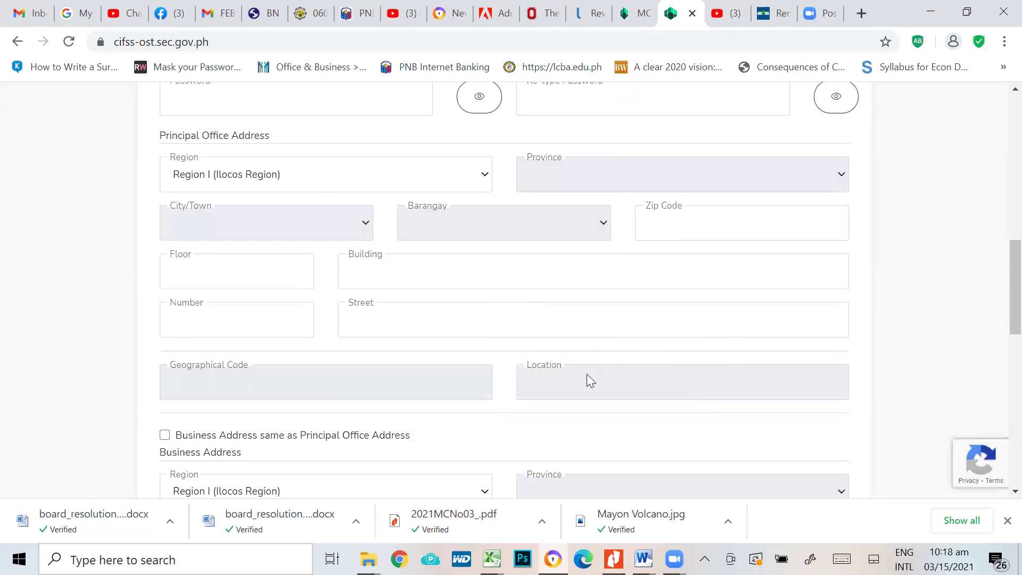
scroll(580, 302, down, 7)
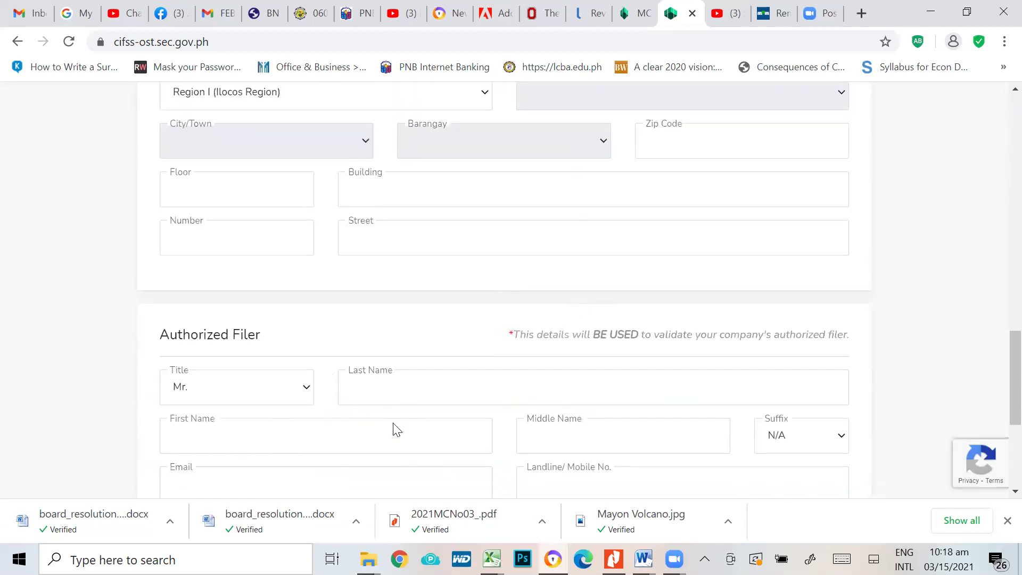
Examine the Authorized Filer fields, the Internal and External filer type options, and the supporting document attachments on the company enrollment form.
scroll(476, 356, down, 2)
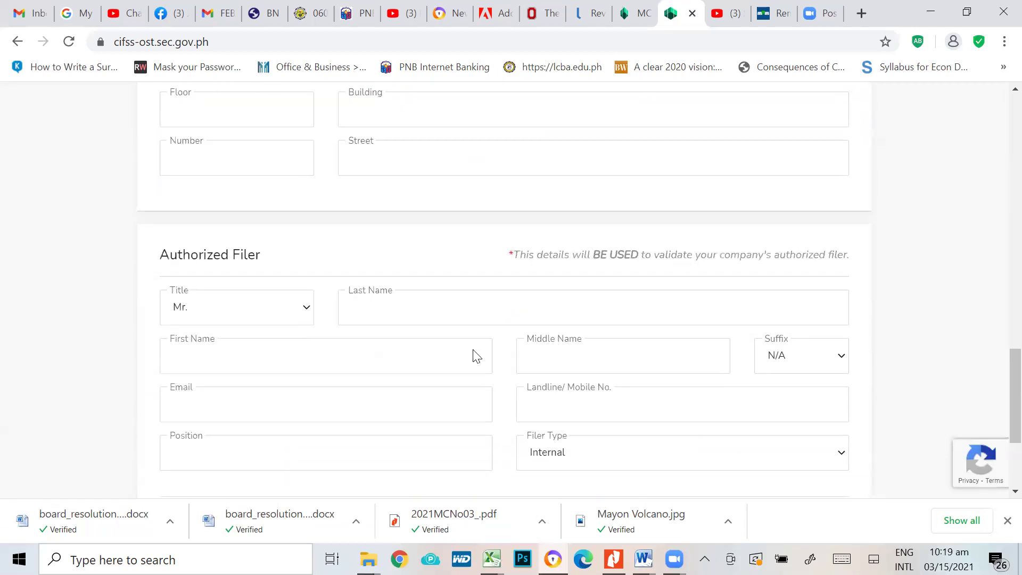
scroll(642, 437, down, 1)
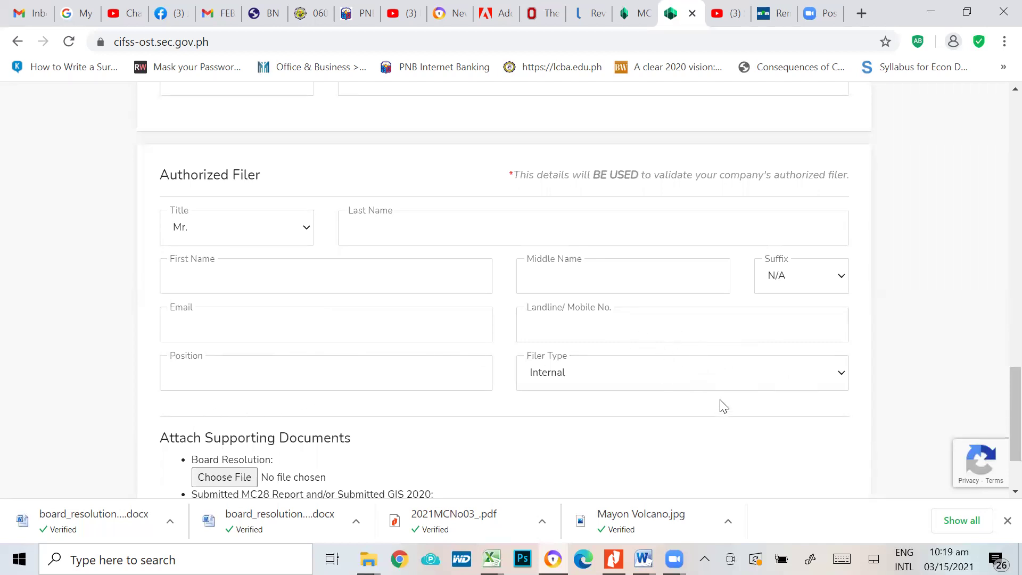
click(845, 373)
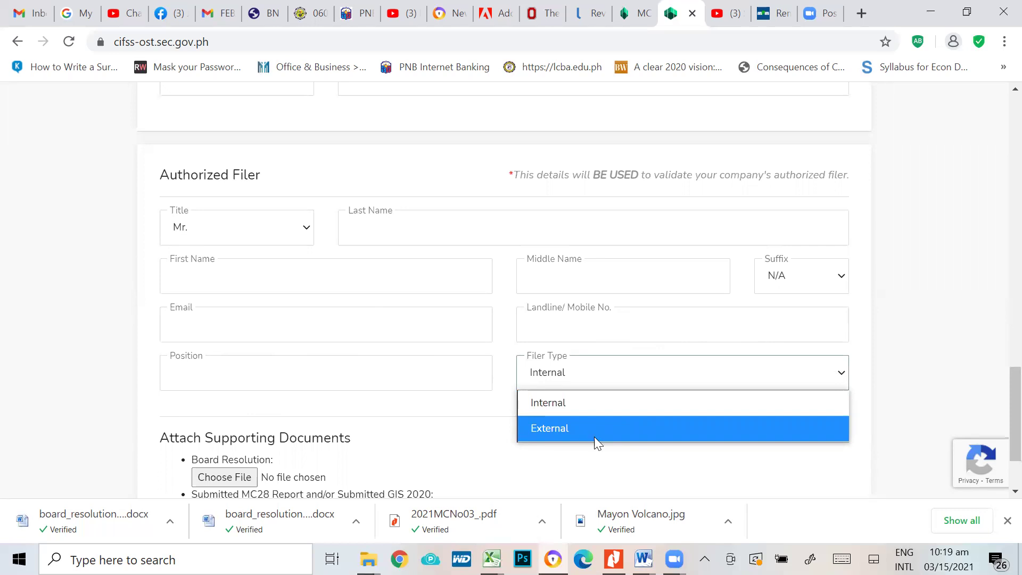
click(881, 469)
scroll(416, 469, down, 2)
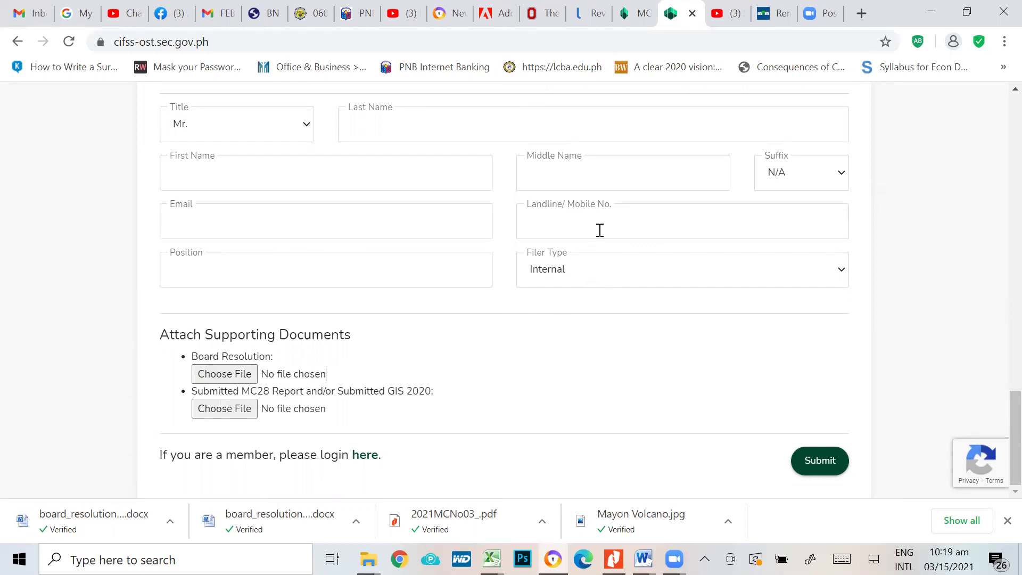
scroll(659, 408, up, 2)
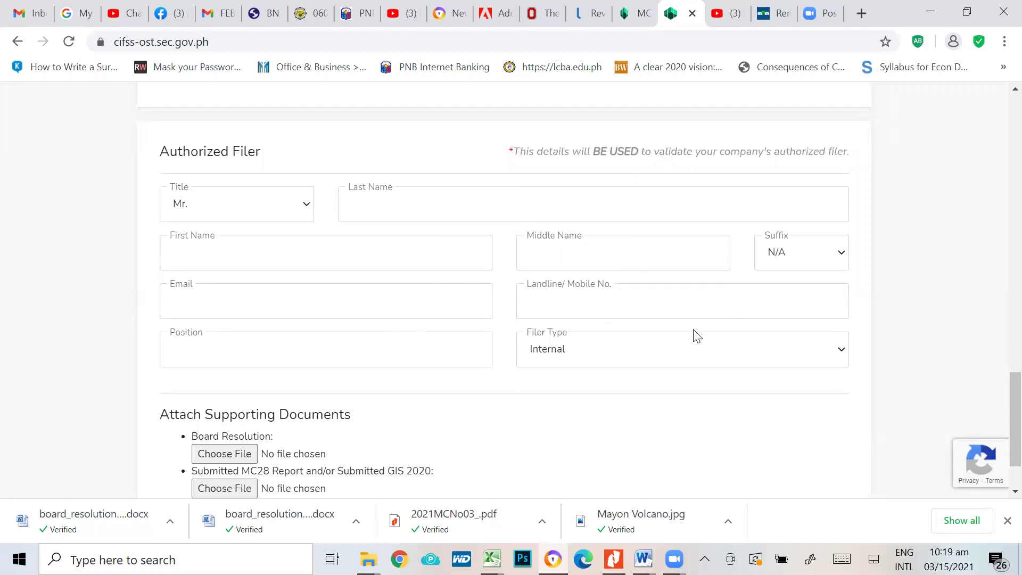
scroll(687, 383, down, 2)
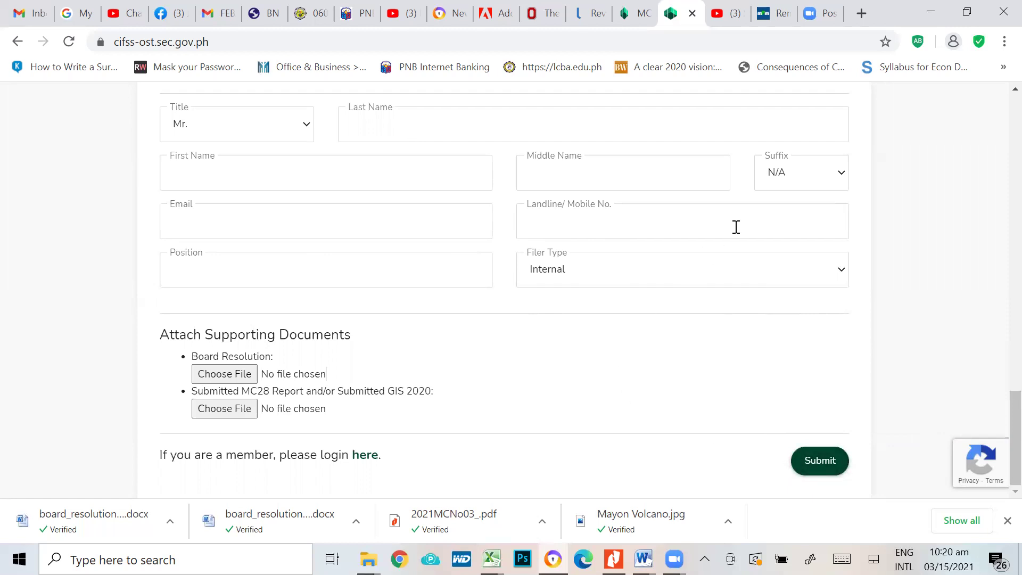
Skim the whole company enrollment form again, from the Company Information section through the addresses to the supporting documents.
scroll(353, 131, up, 5)
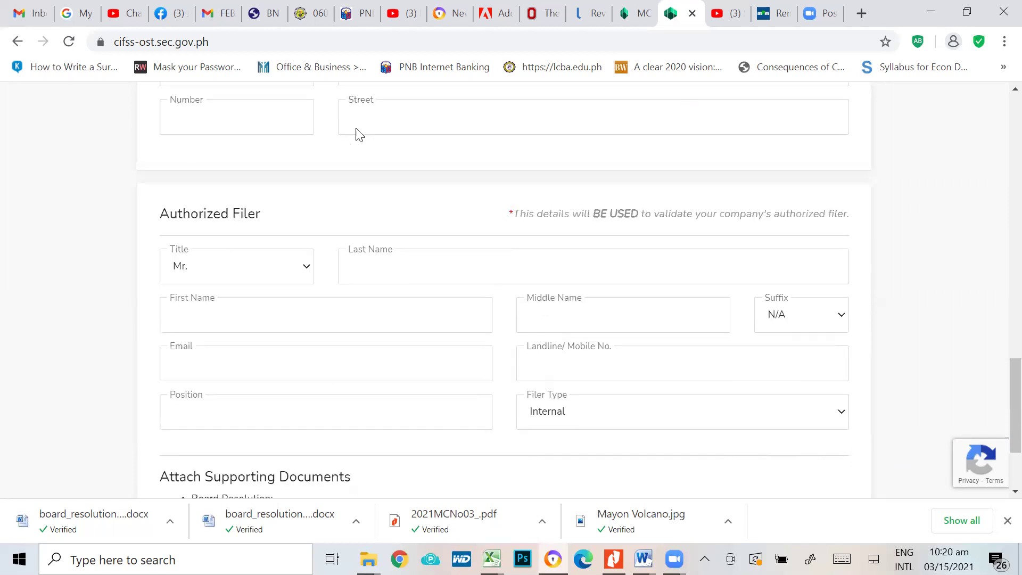
scroll(734, 293, down, 5)
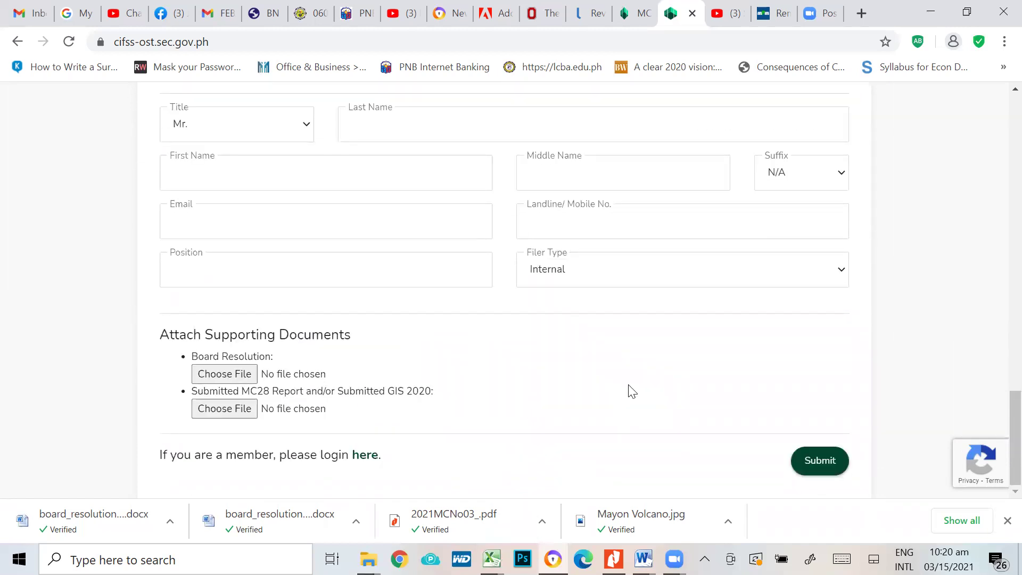
scroll(666, 381, up, 10)
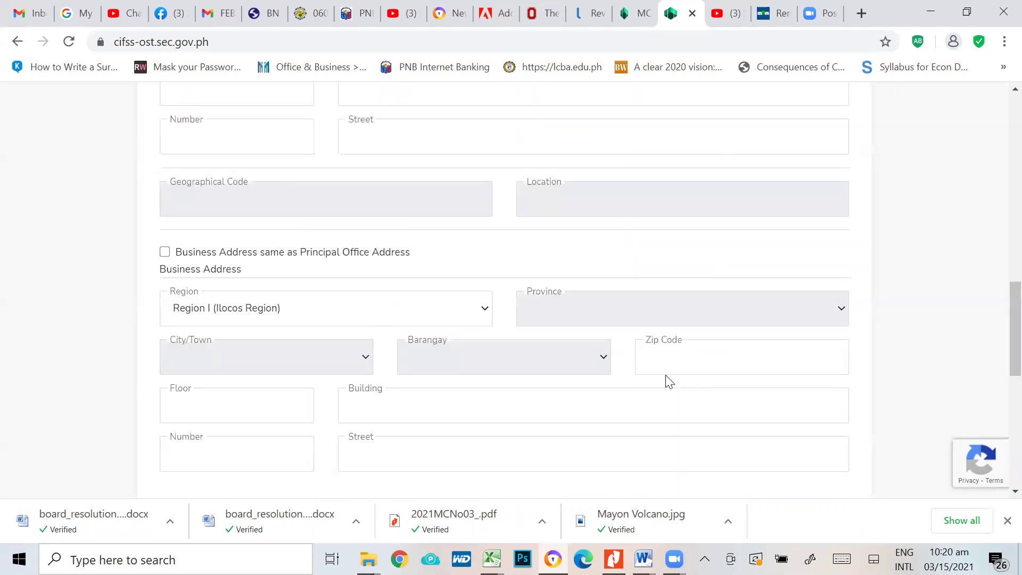
scroll(670, 381, up, 15)
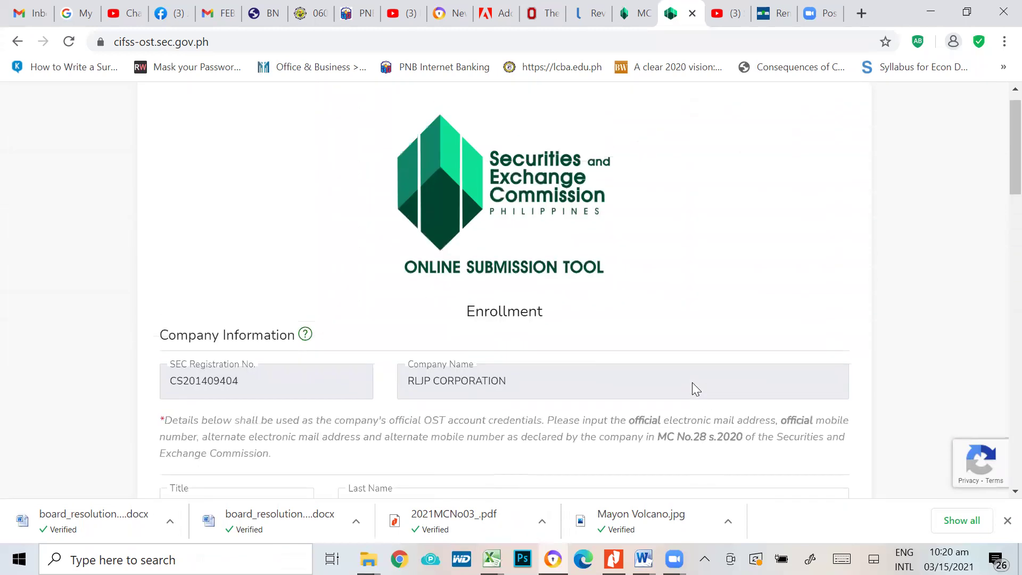
scroll(628, 415, down, 15)
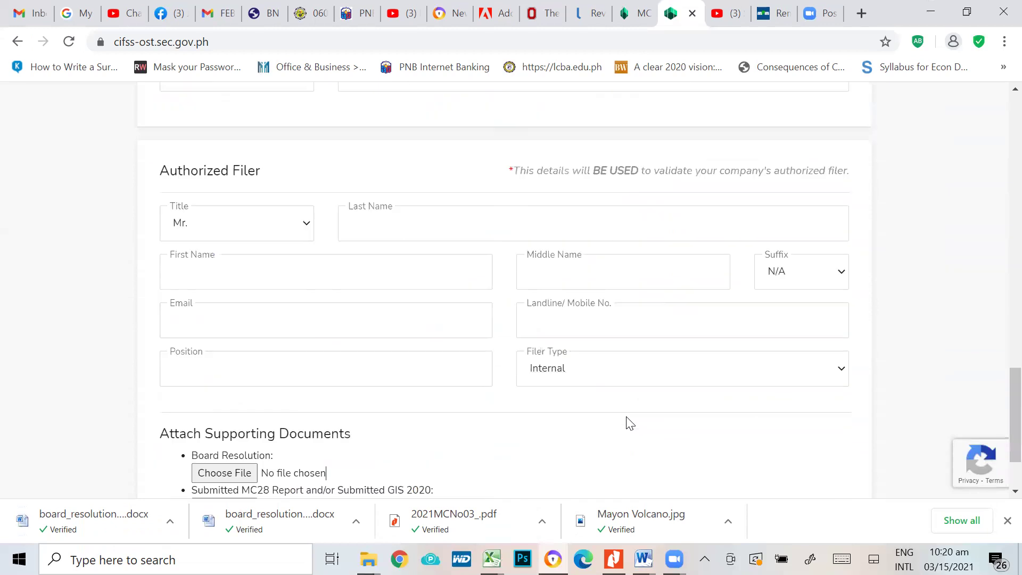
Go back to the login page and open the enrollment form for filers.
click(18, 41)
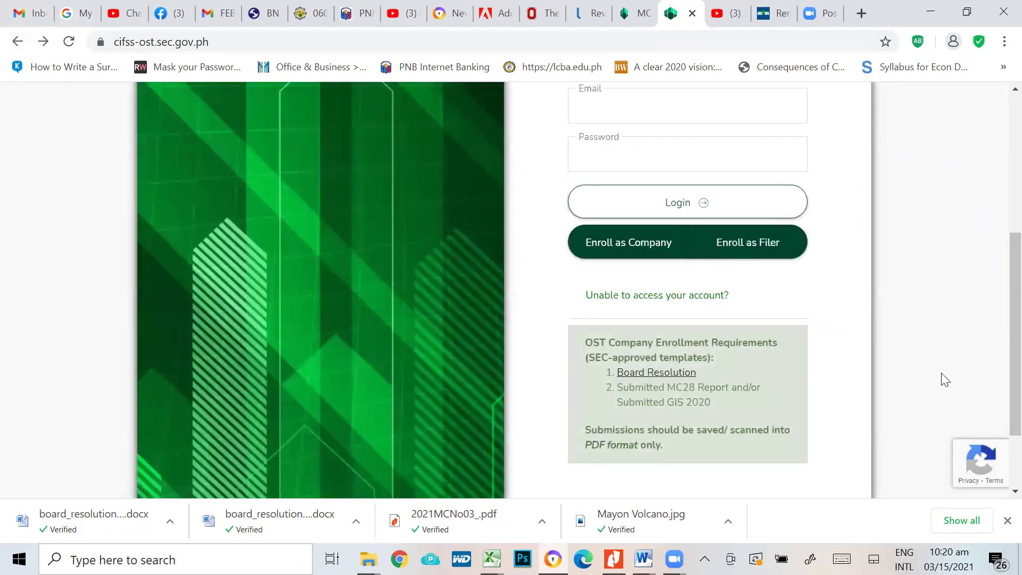
click(752, 253)
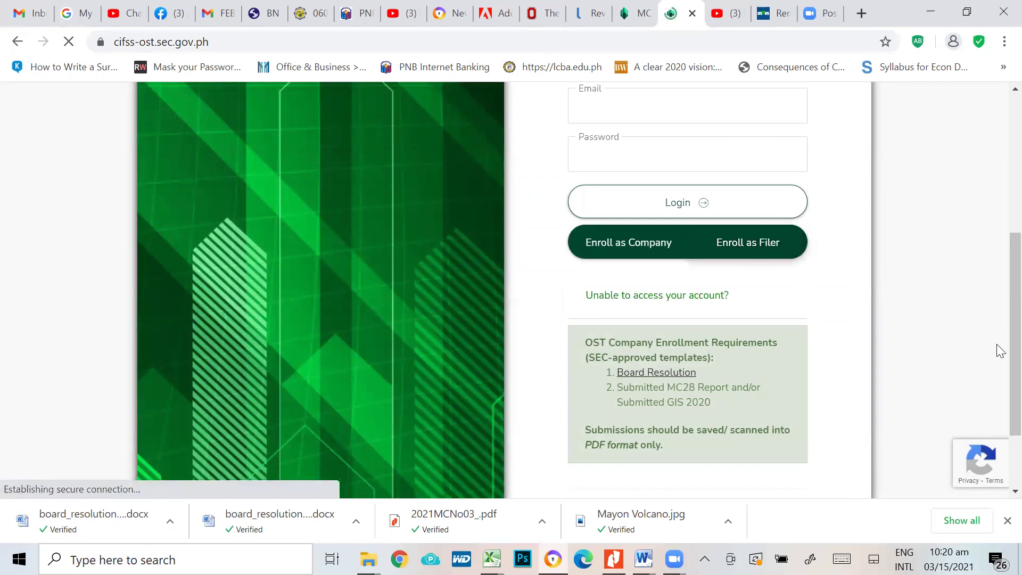
scroll(637, 307, down, 1)
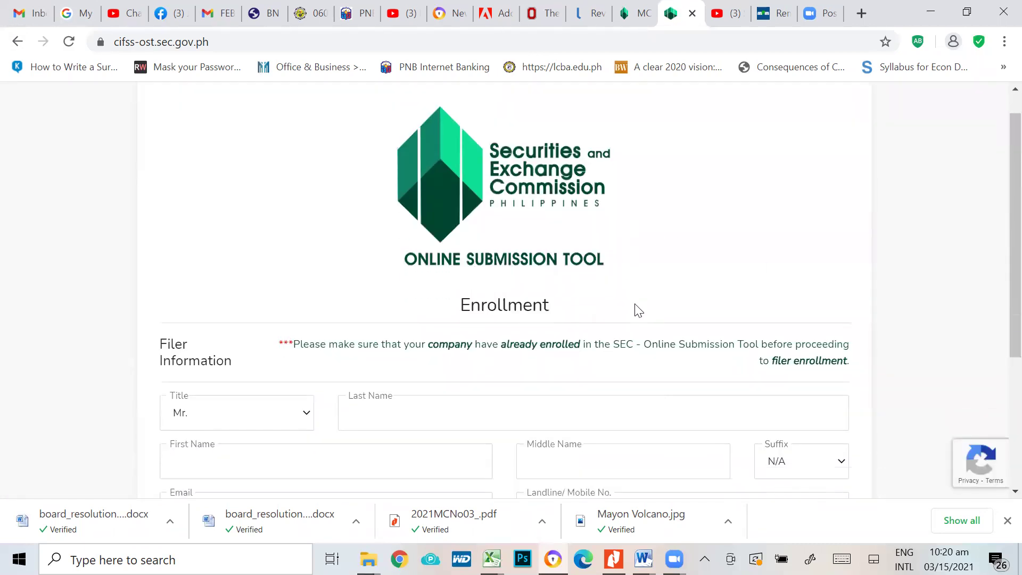
Examine the Filer Information form, including the prior company enrollment requirement and the name, contact, address and password fields.
scroll(559, 496, down, 1)
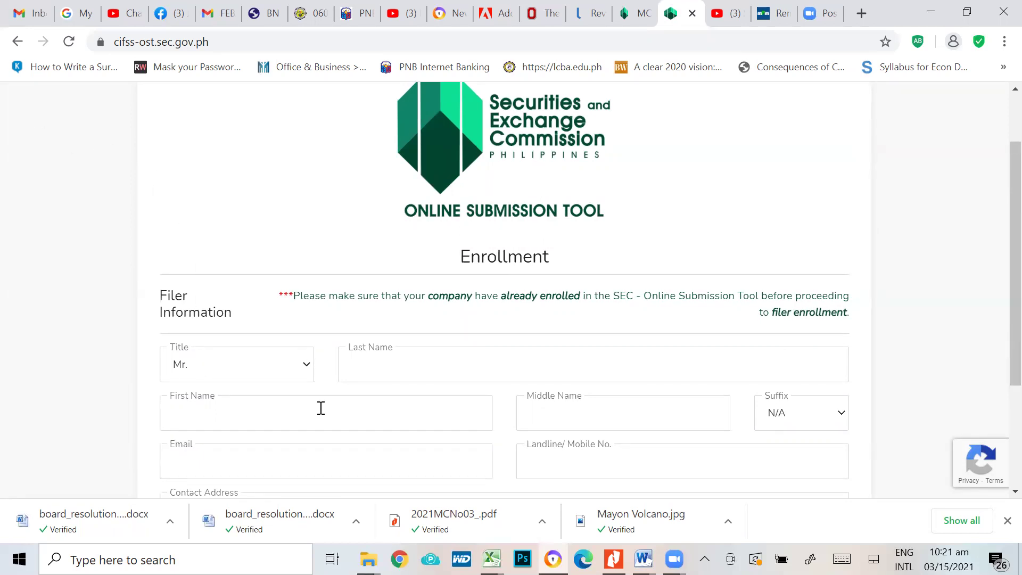
scroll(543, 404, down, 1)
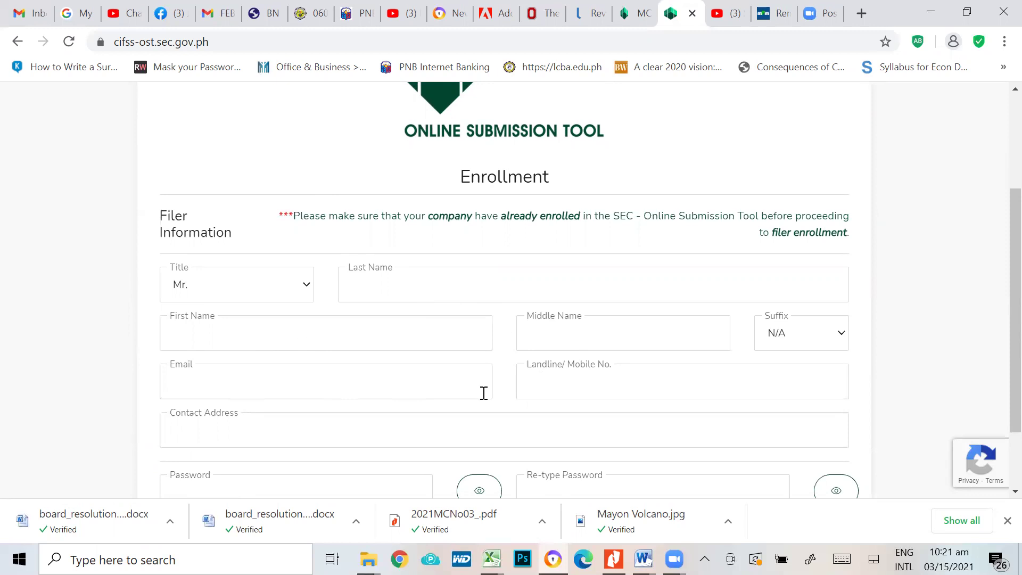
scroll(586, 388, down, 1)
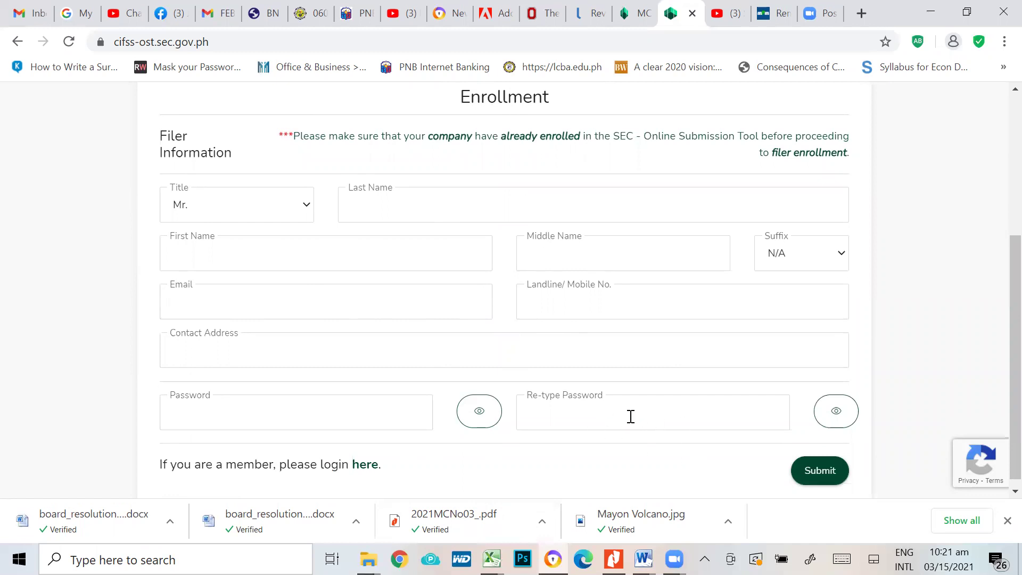
scroll(692, 415, down, 1)
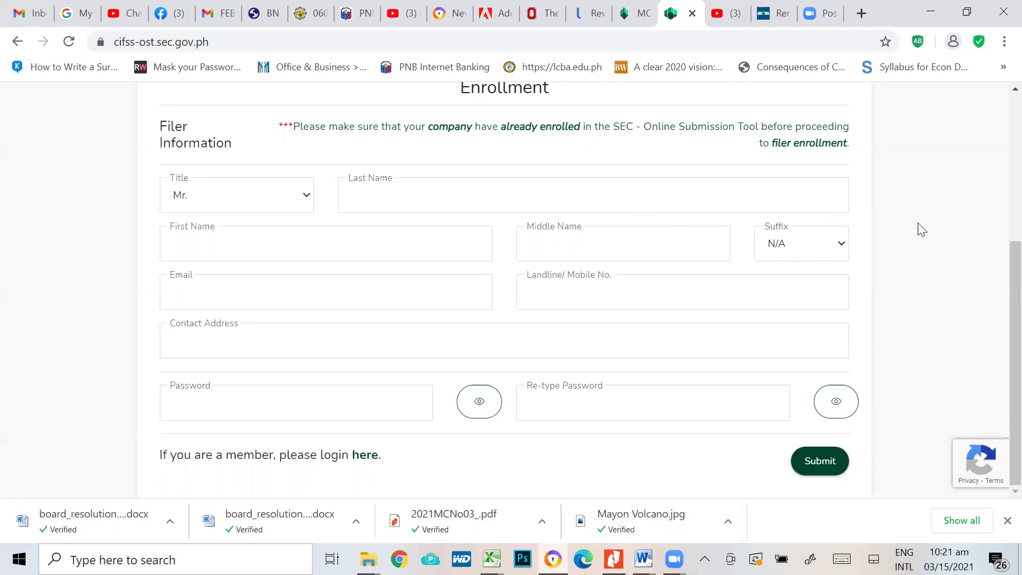
scroll(588, 325, up, 4)
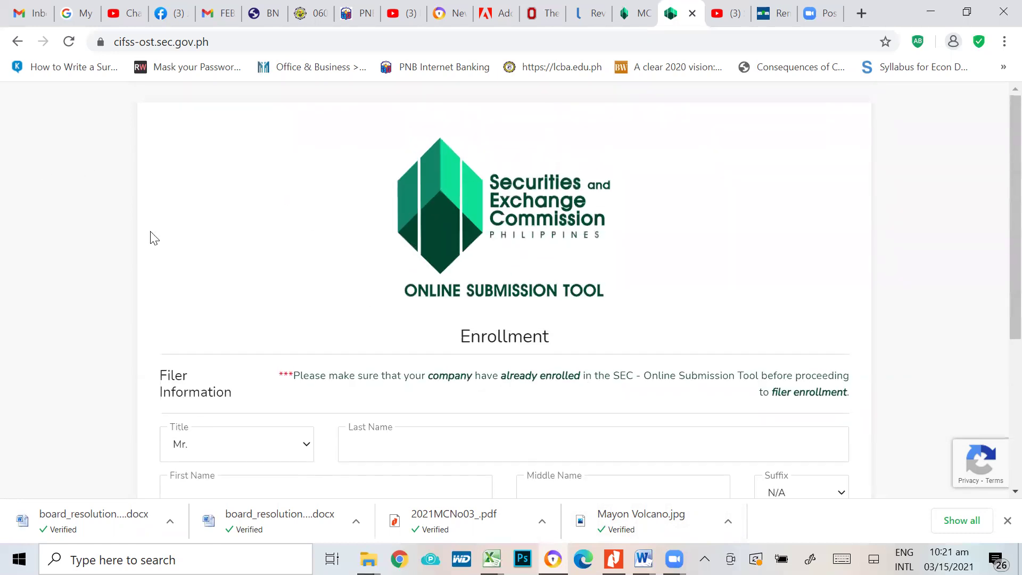
scroll(561, 370, down, 4)
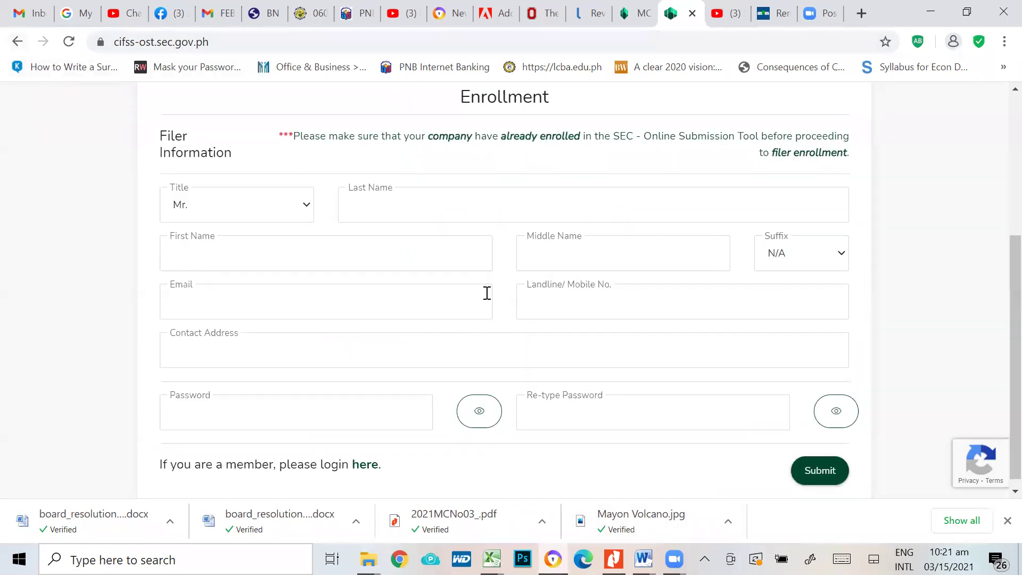
Switch to the 2021MCNo03_ PDF in Nitro Pro and read the page 4 paragraphs on who may enroll and the authorized filer's role.
key(alt+Tab)
scroll(593, 289, up, 1)
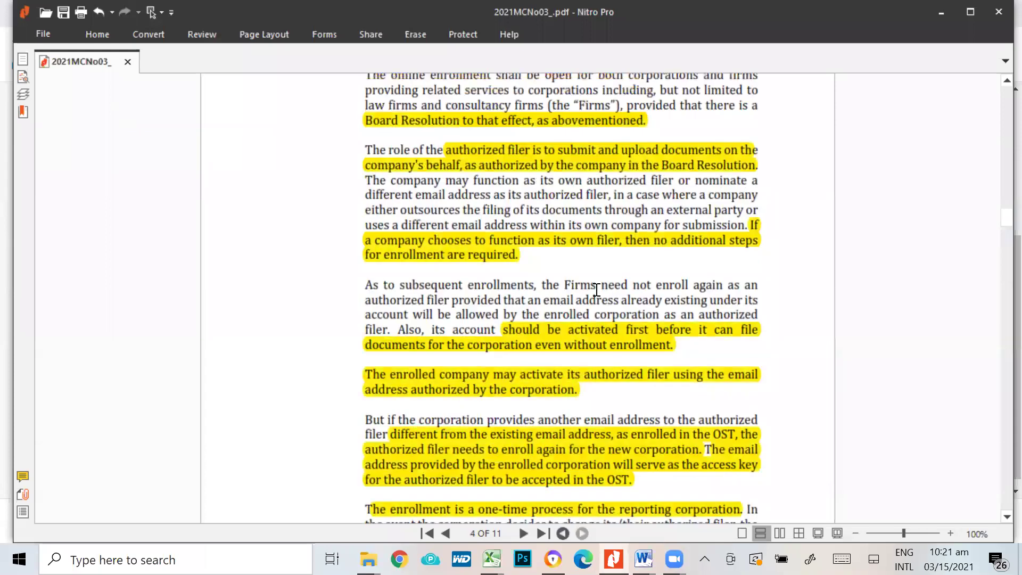
scroll(745, 278, up, 2)
scroll(745, 278, up, 1)
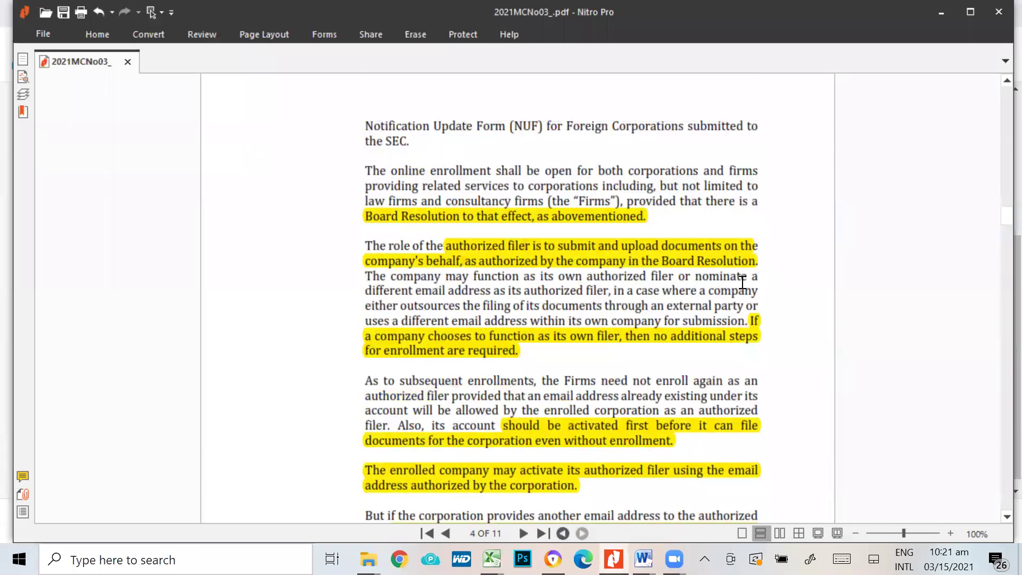
scroll(743, 284, down, 1)
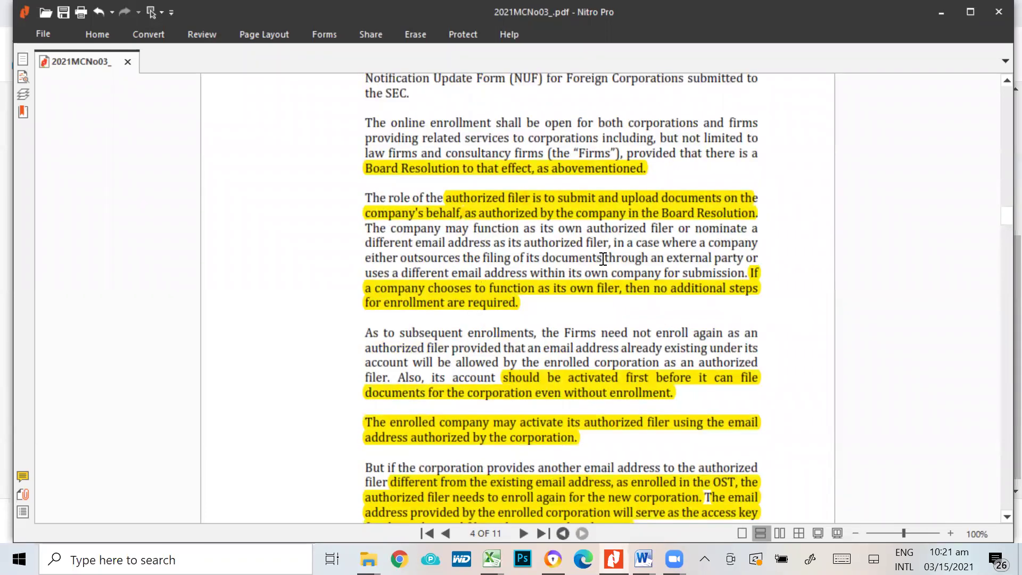
scroll(612, 261, up, 1)
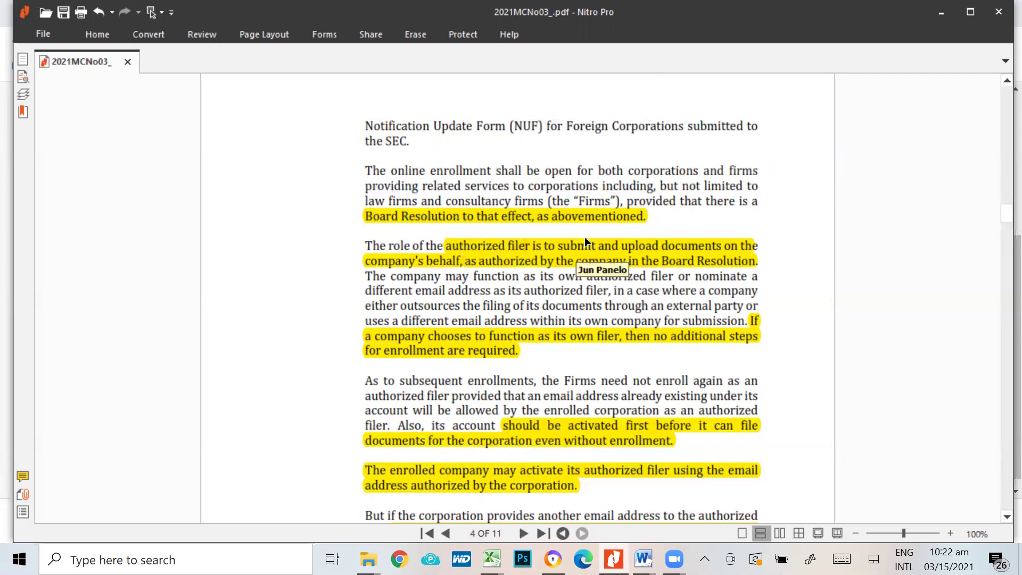
scroll(958, 301, down, 2)
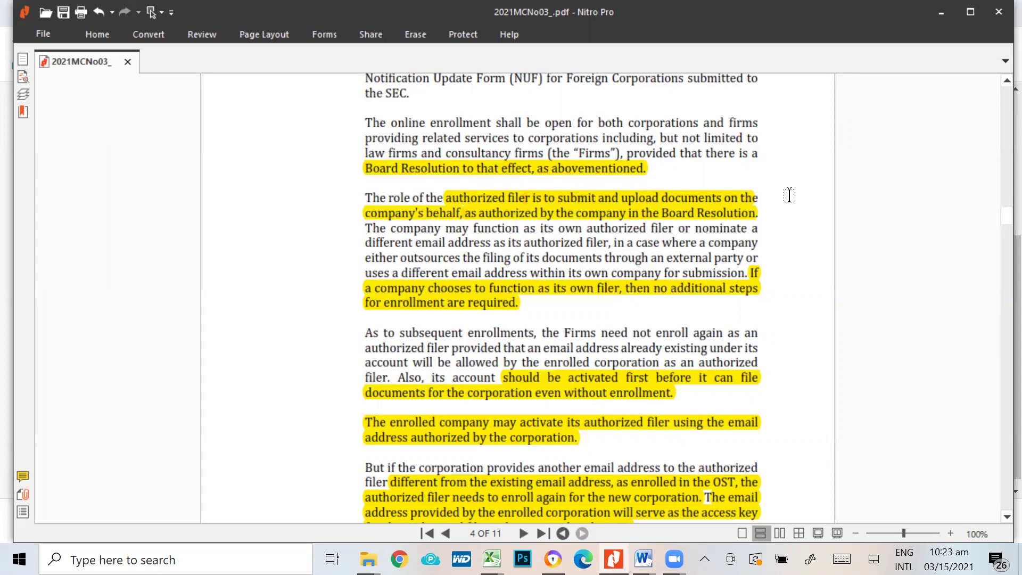
Read the memorandum's rules on subsequent filer enrollments, filer activation by email address, and the one-time enrollment and filer replacement.
scroll(769, 347, down, 1)
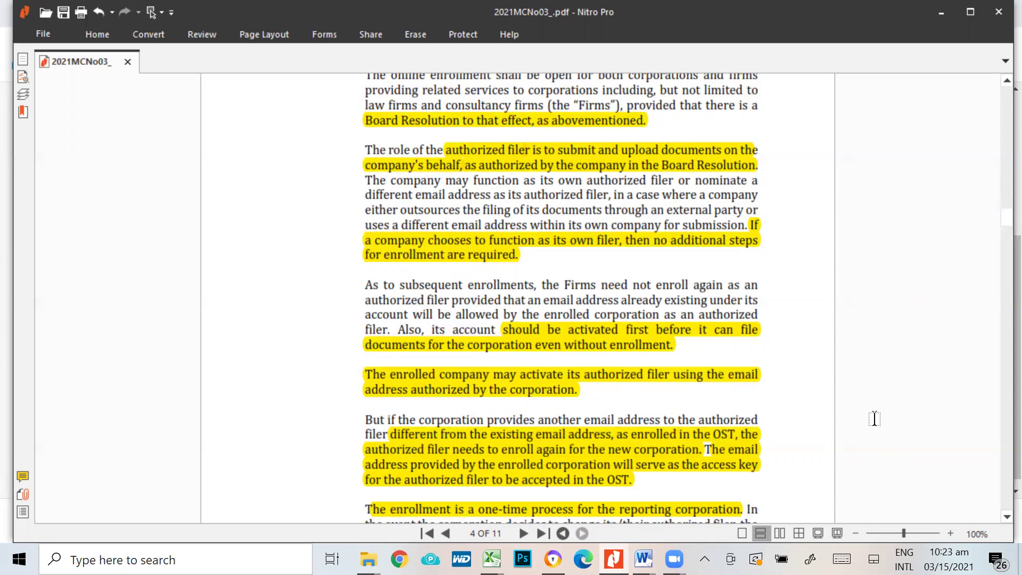
scroll(875, 419, down, 1)
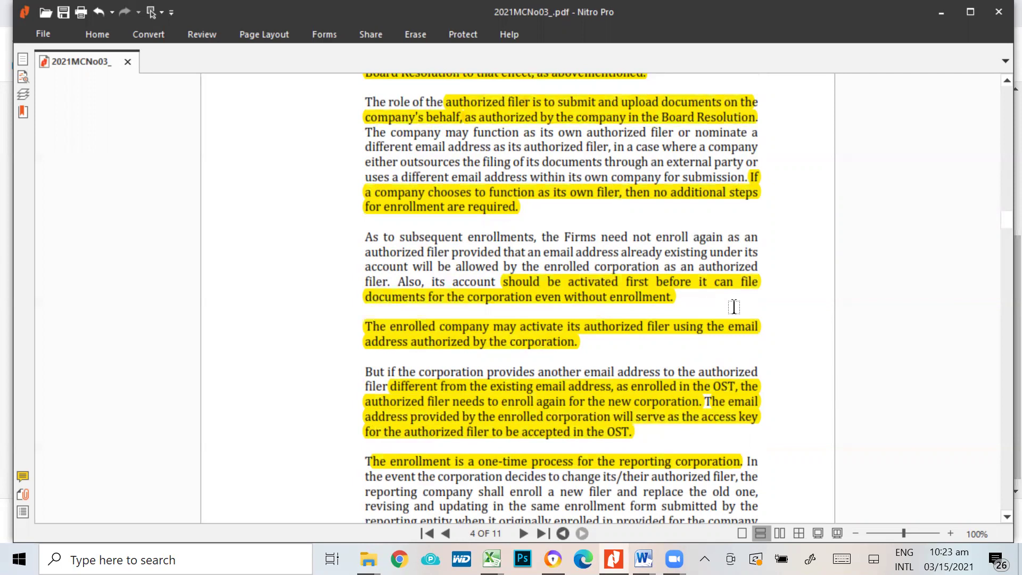
scroll(911, 340, down, 1)
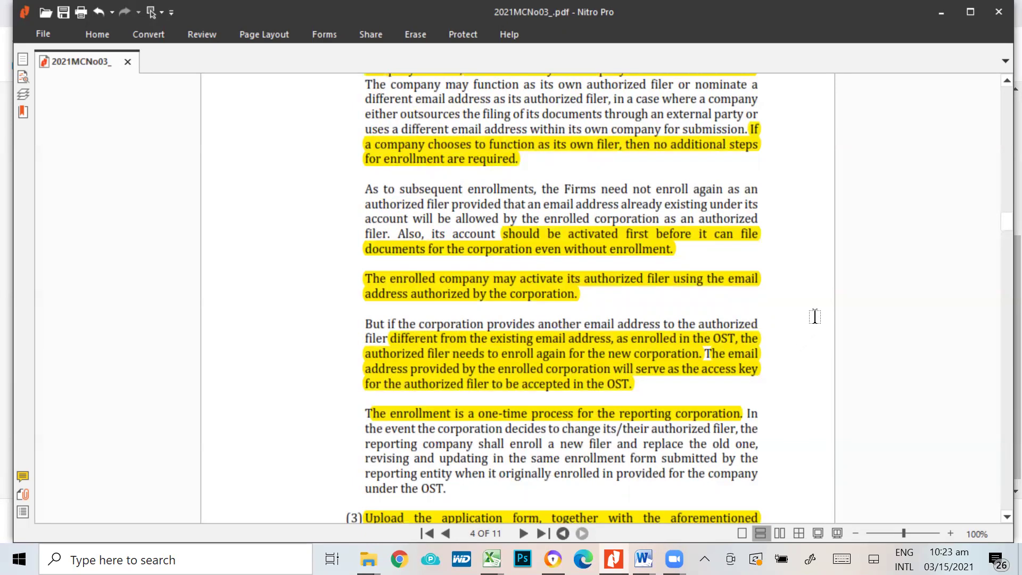
scroll(817, 313, down, 1)
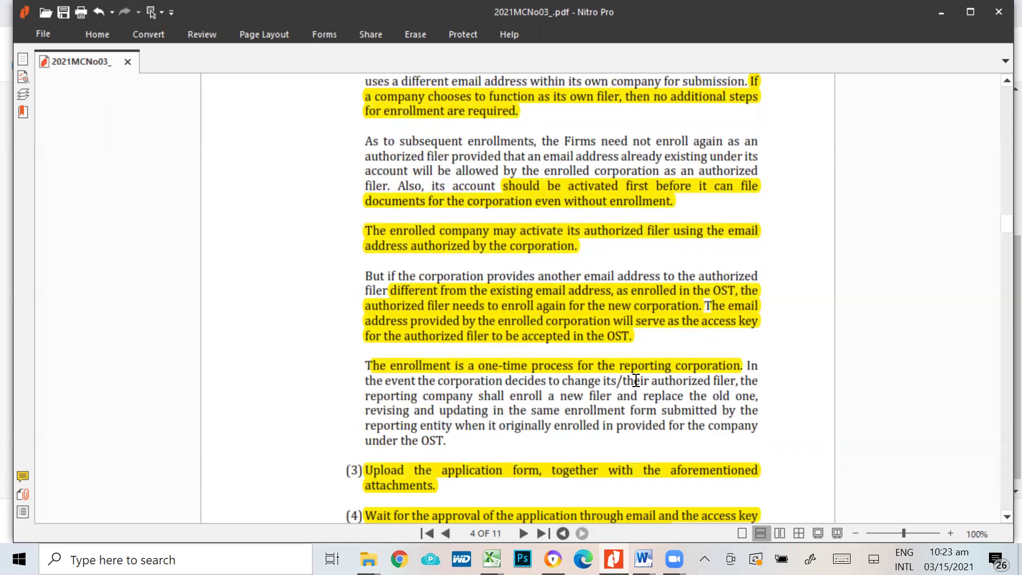
scroll(633, 335, down, 1)
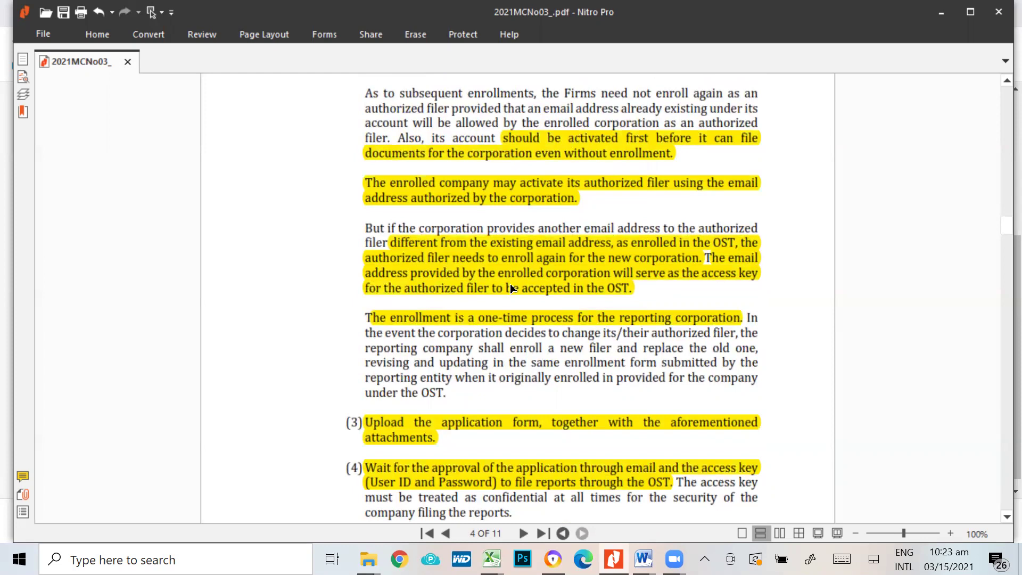
Read enrollment items 3 to 6 on uploading the application, awaiting approval, additional requirements and using the issued access key.
scroll(851, 464, down, 2)
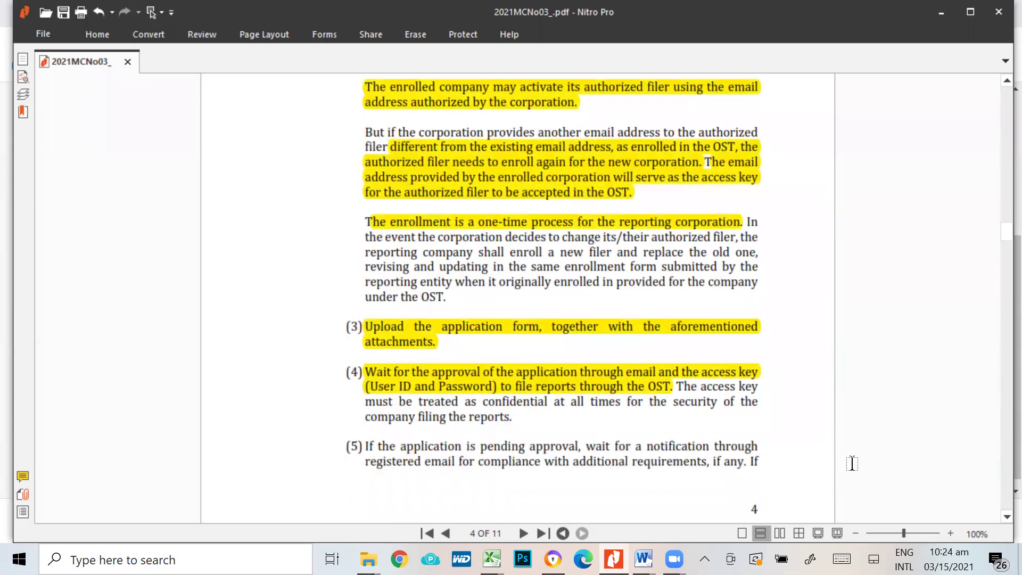
scroll(852, 464, down, 1)
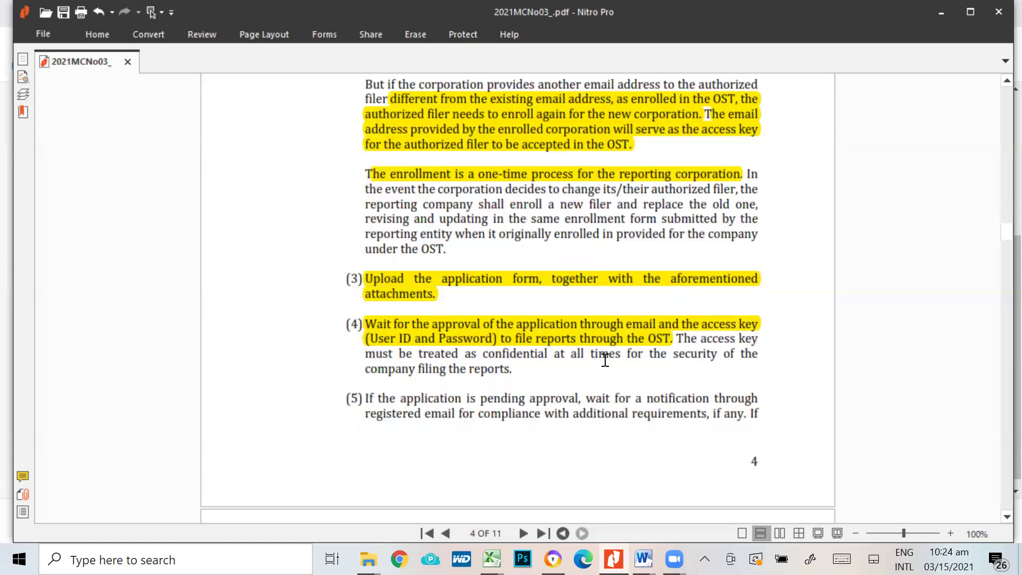
scroll(751, 393, down, 3)
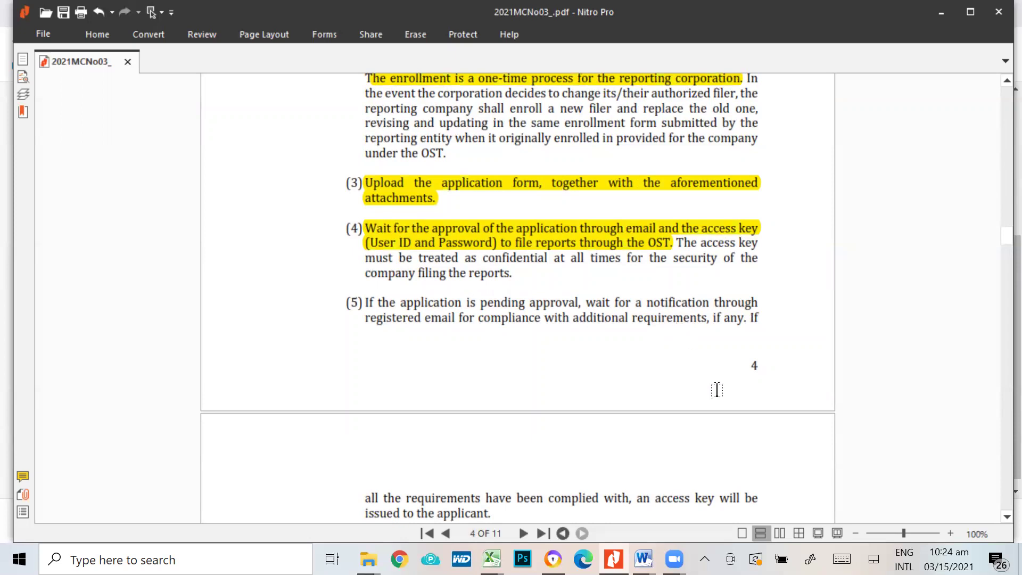
scroll(723, 357, down, 2)
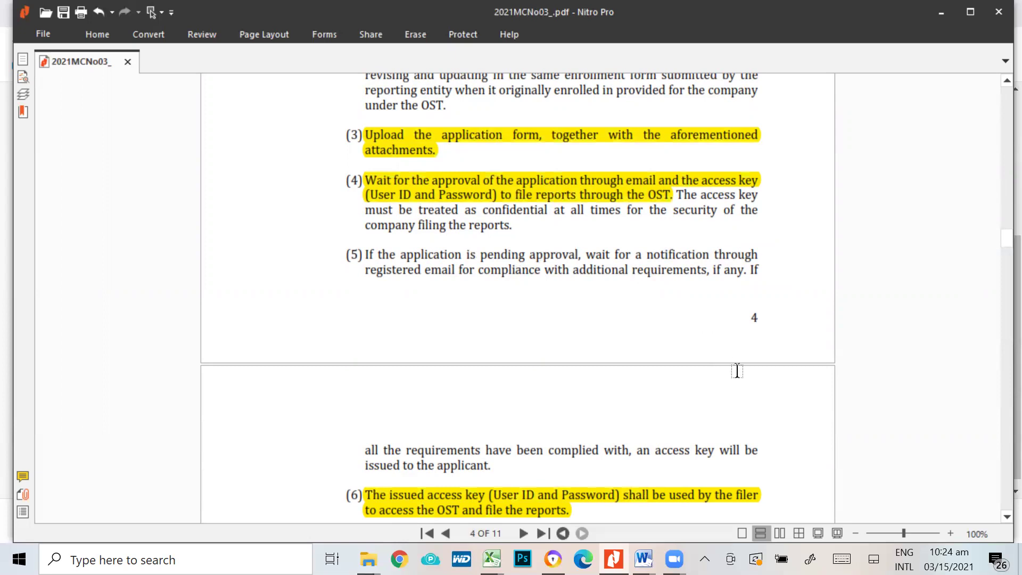
scroll(737, 369, down, 2)
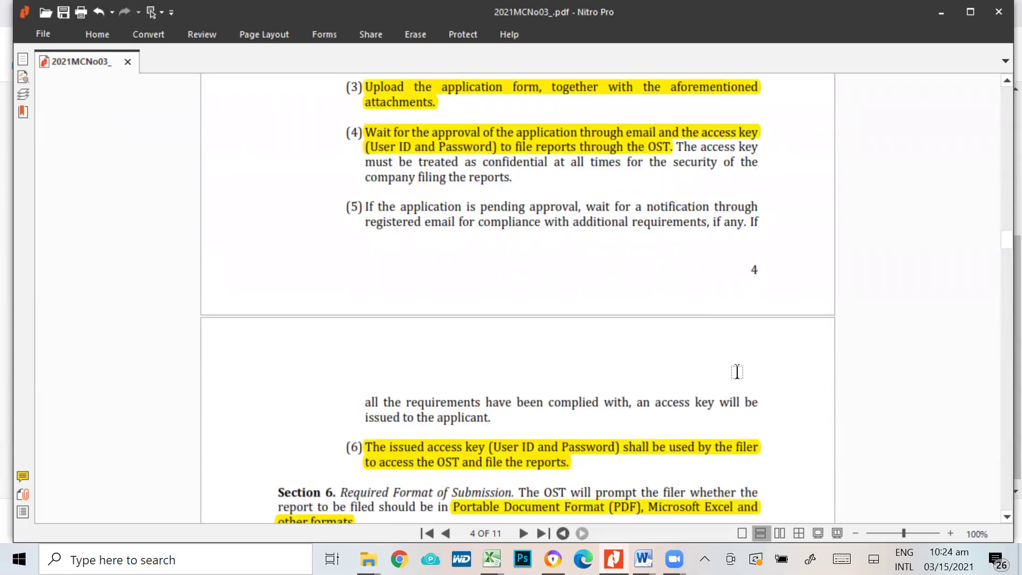
Read Section 6 on the required format of submission, including the two formats for the GIS.
scroll(736, 371, down, 2)
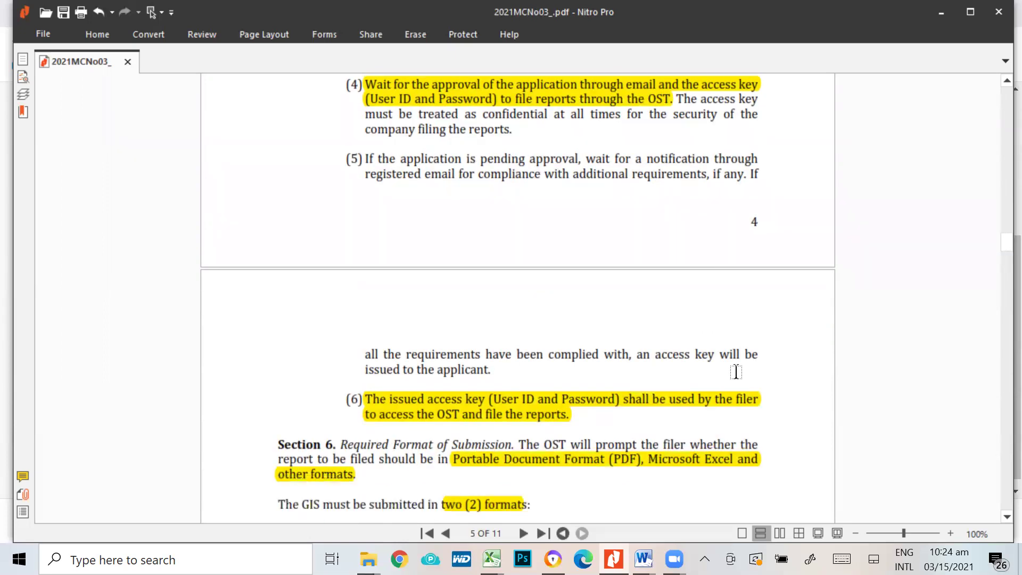
scroll(736, 371, down, 2)
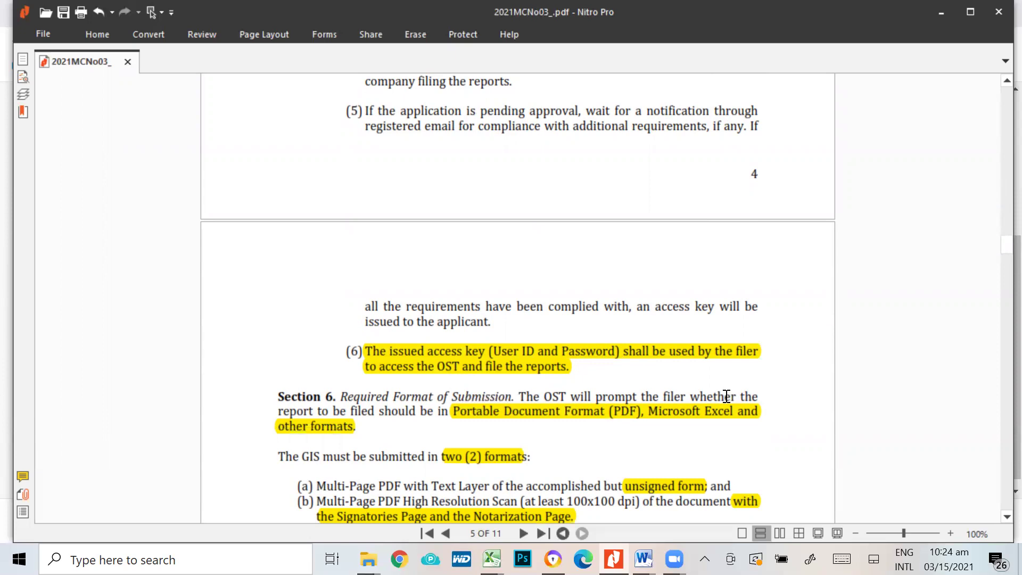
scroll(718, 384, down, 1)
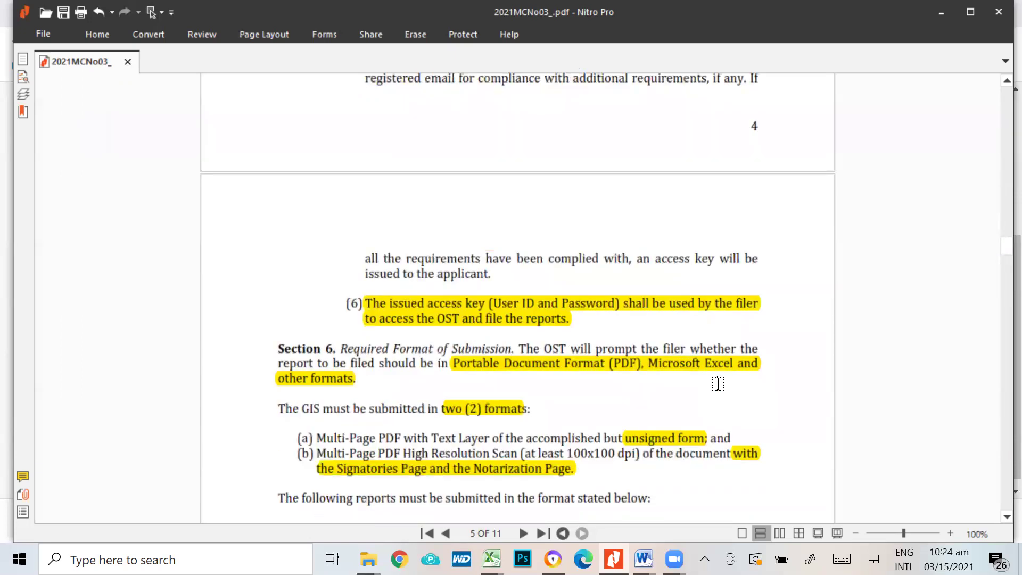
scroll(774, 371, down, 2)
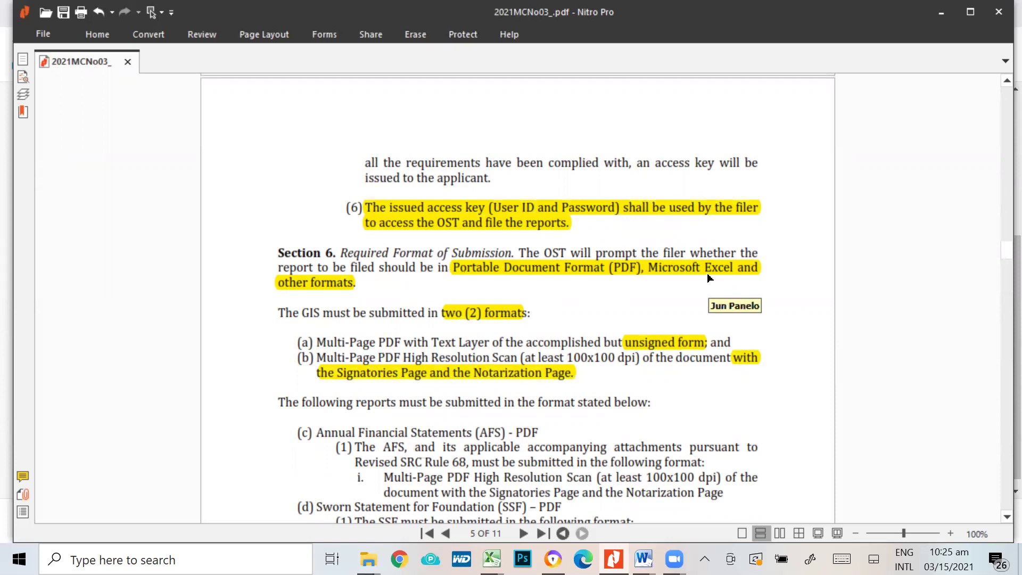
scroll(646, 319, down, 2)
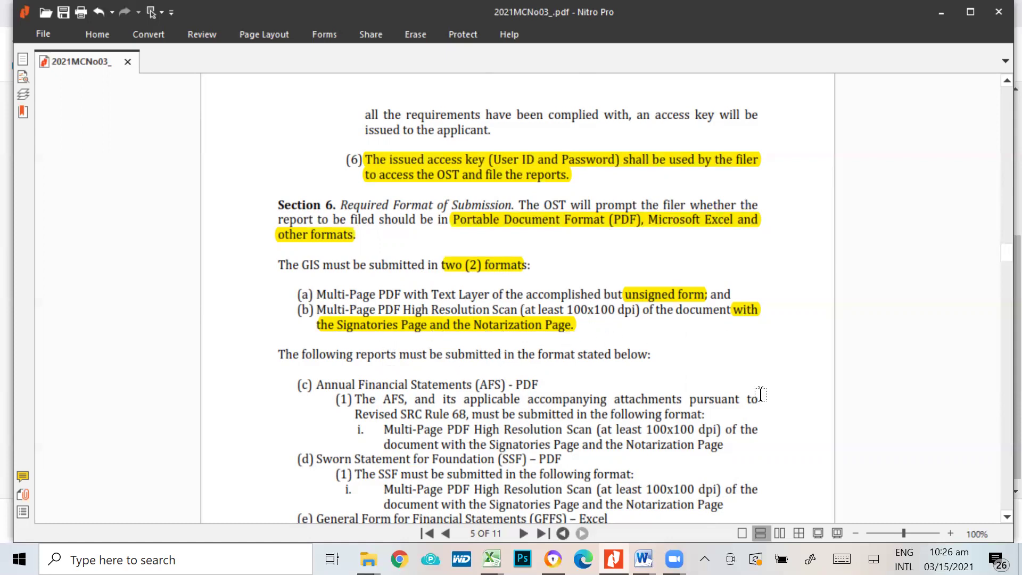
Read the list of submission formats for the AFS, SSF, GFFS, SFFS, ANO and ANHAM reports.
scroll(767, 395, down, 1)
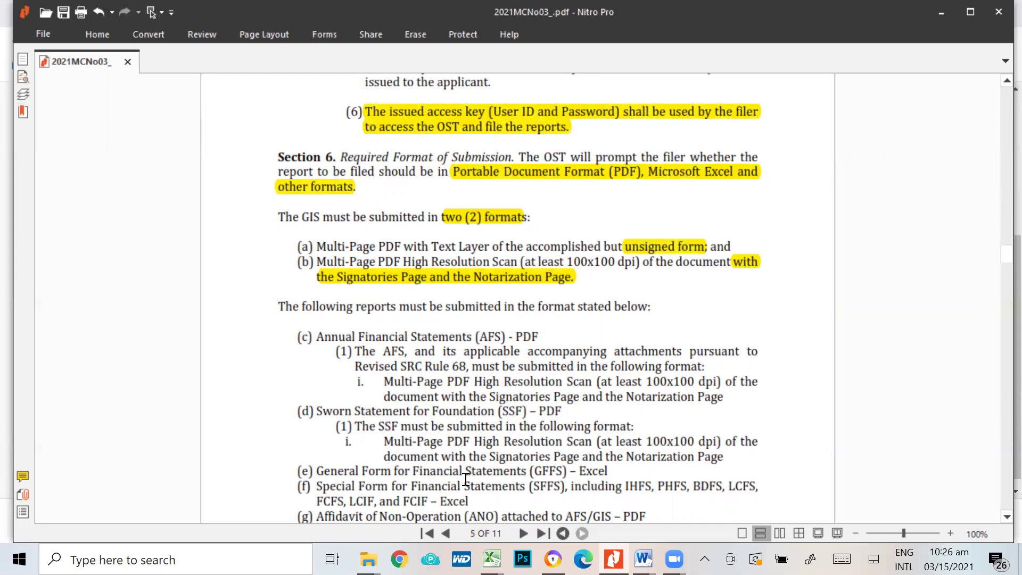
scroll(468, 482, down, 2)
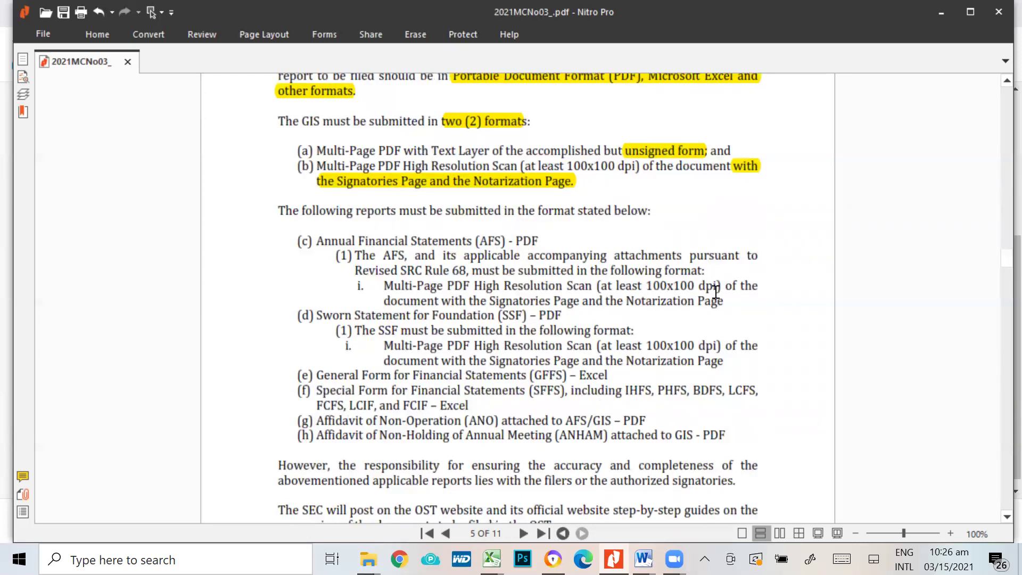
scroll(713, 290, down, 1)
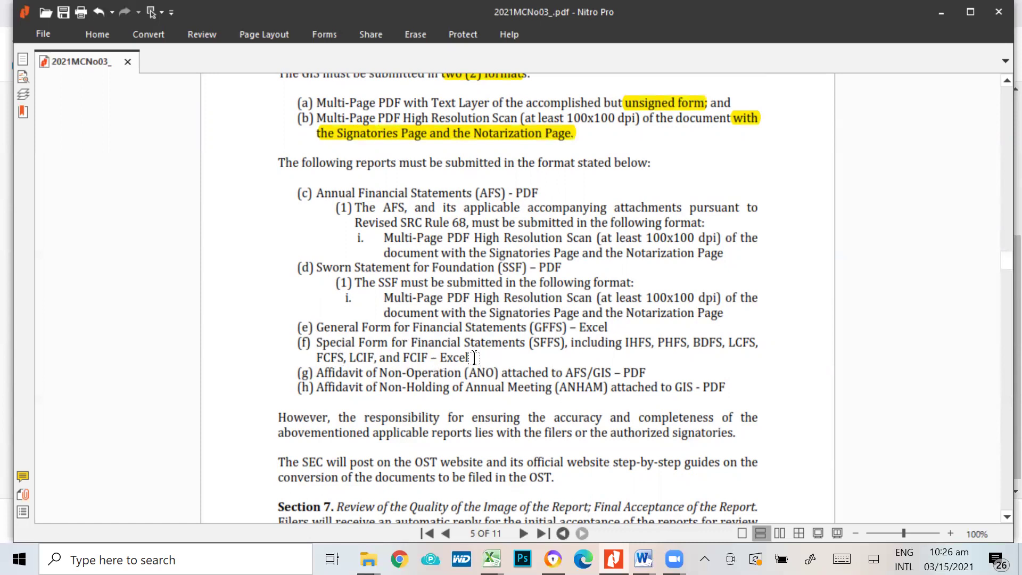
scroll(861, 358, down, 1)
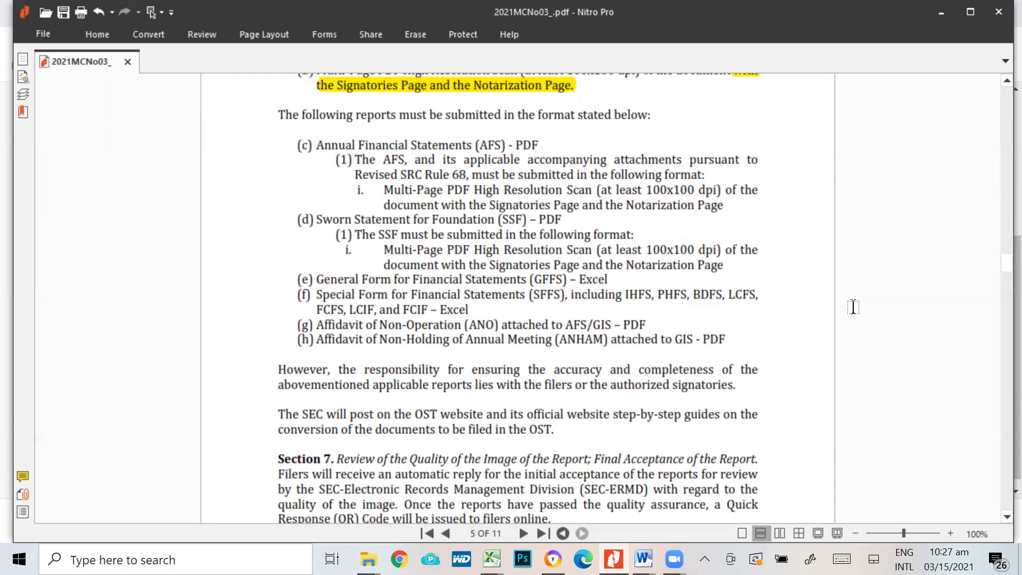
scroll(853, 308, down, 1)
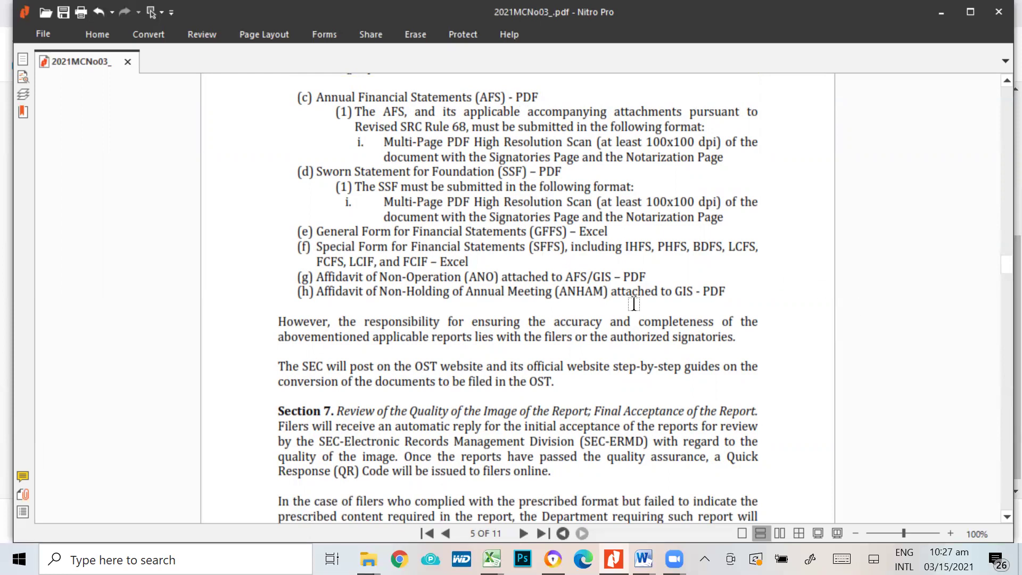
Read the paragraphs on filer responsibility and conversion guides, and look over Sections 7 and 8 on report review and sorting.
scroll(634, 304, down, 1)
scroll(635, 300, down, 1)
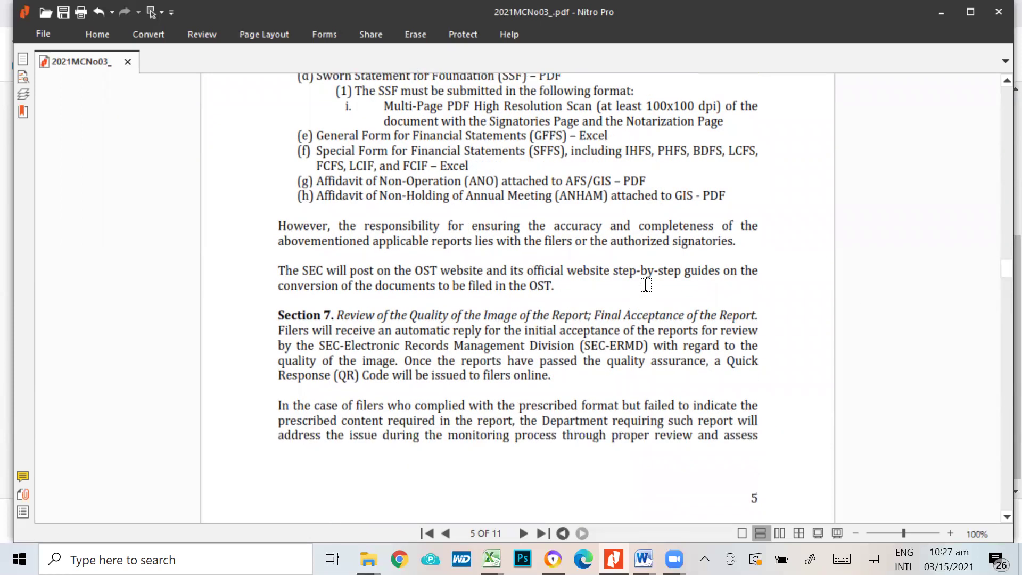
scroll(646, 285, up, 2)
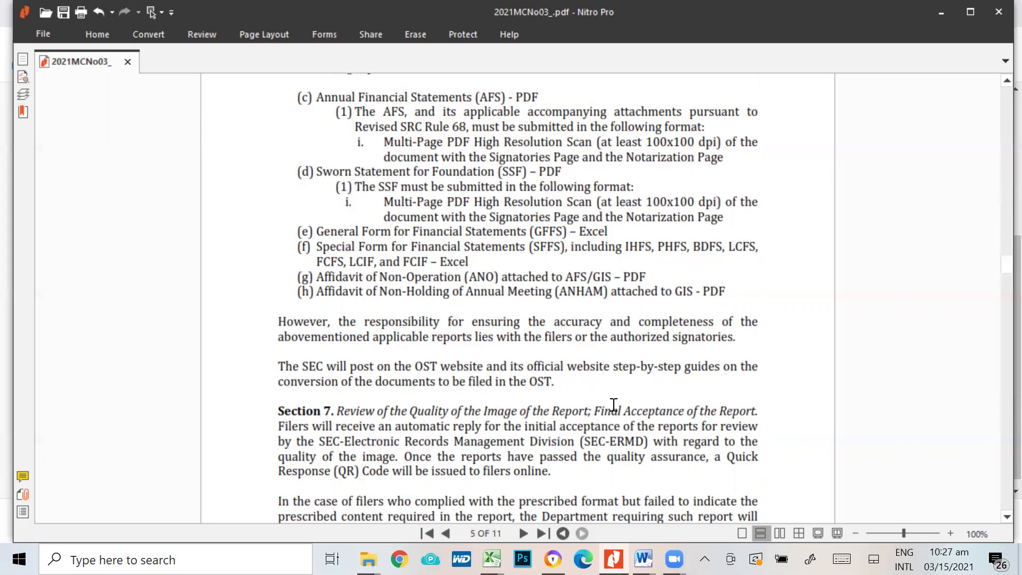
scroll(736, 296, down, 1)
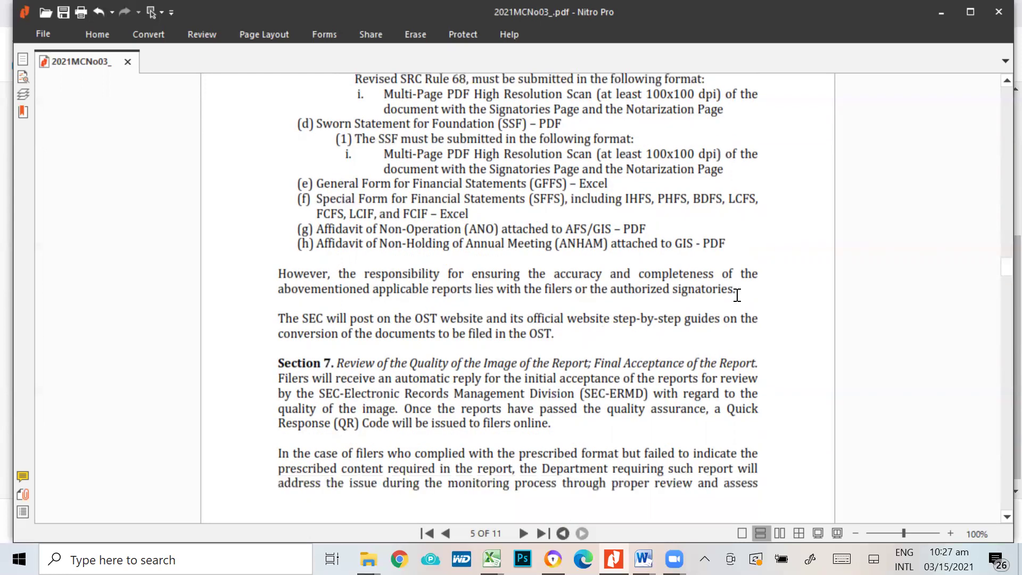
scroll(737, 295, down, 2)
scroll(736, 295, down, 4)
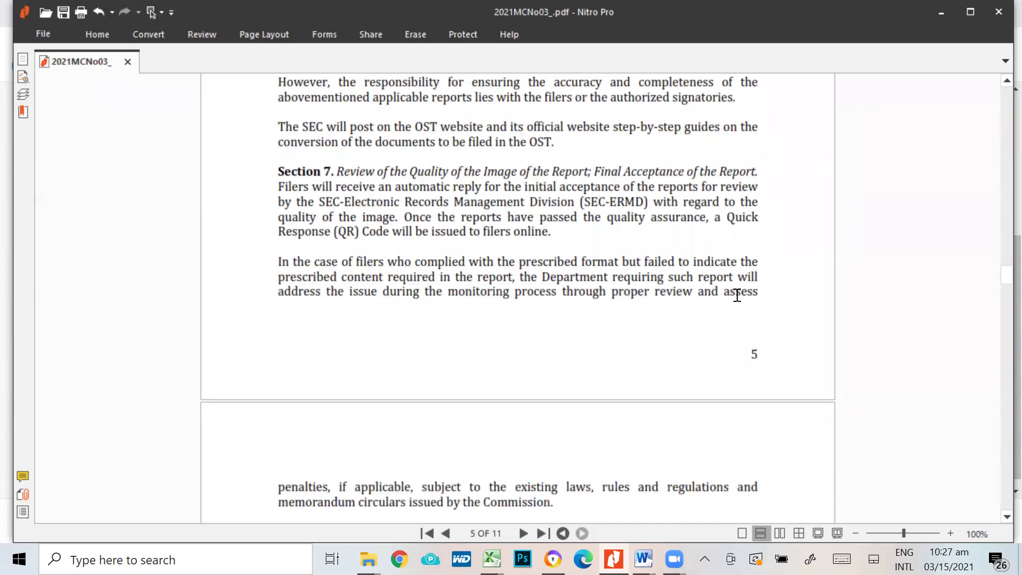
scroll(737, 295, down, 7)
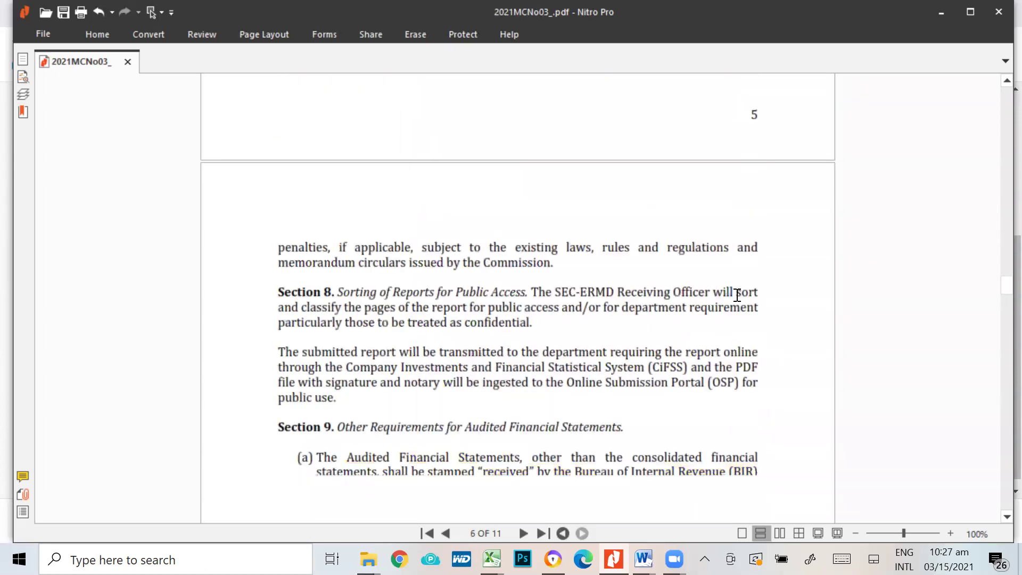
Read Section 9 items (a) to (c) on the BIR "received" stamp, basic components and thresholds for Audited Financial Statements.
scroll(736, 296, down, 1)
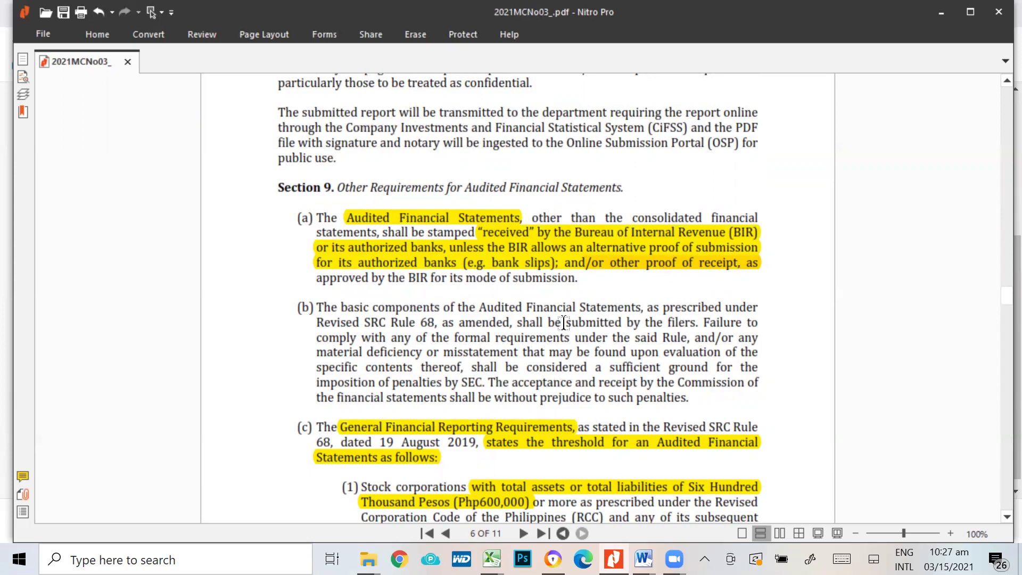
scroll(564, 322, down, 1)
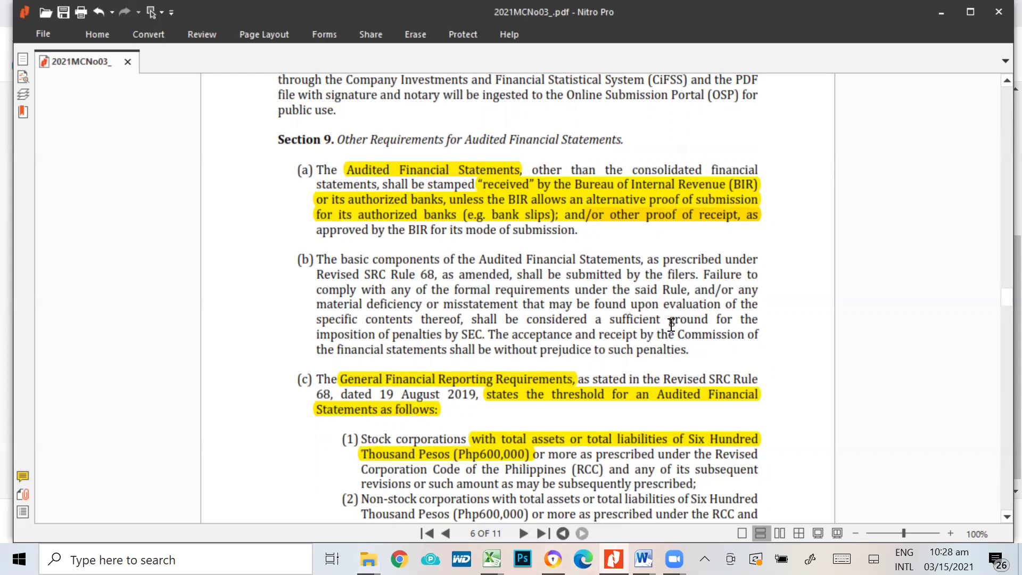
scroll(842, 393, down, 2)
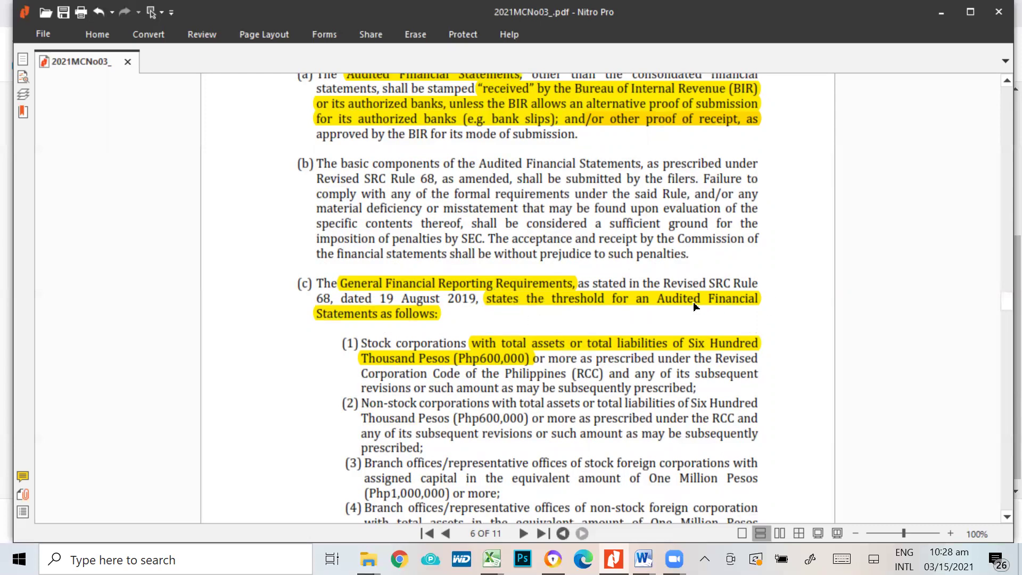
scroll(718, 346, down, 1)
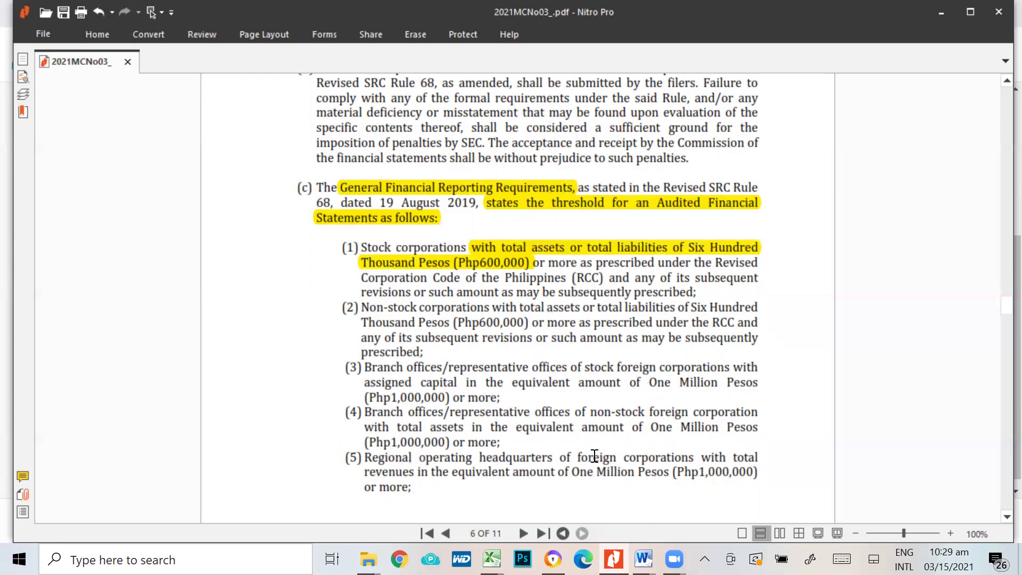
scroll(593, 454, down, 1)
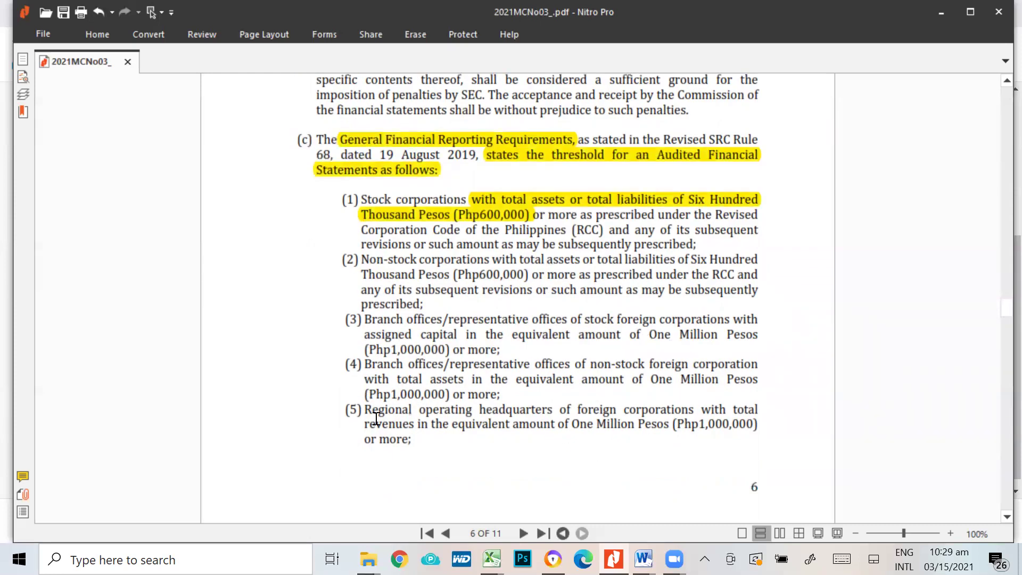
Check the Section 9 threshold items (1) to (6) against item (d) on corporations below the threshold.
scroll(594, 361, down, 2)
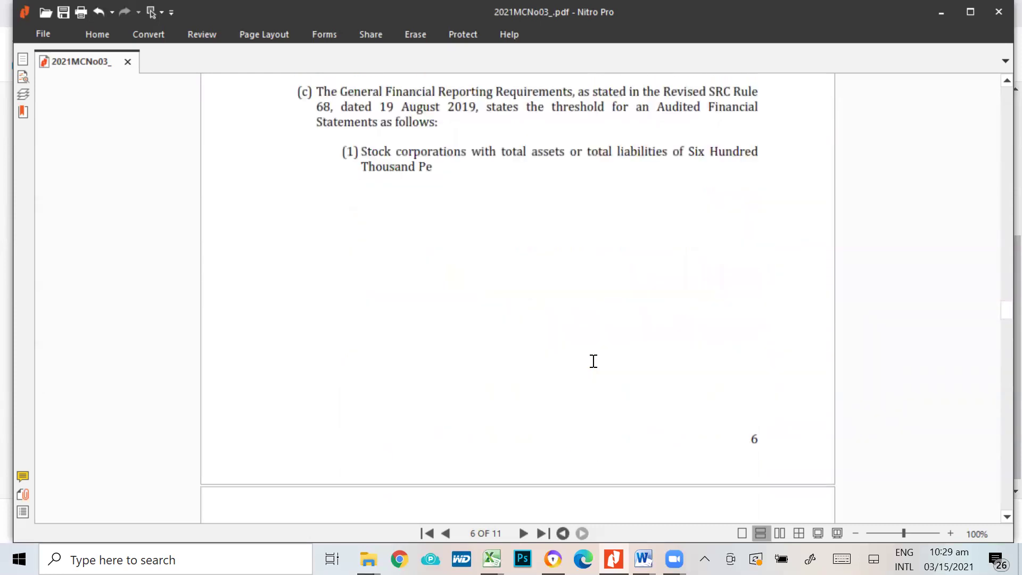
scroll(594, 361, down, 6)
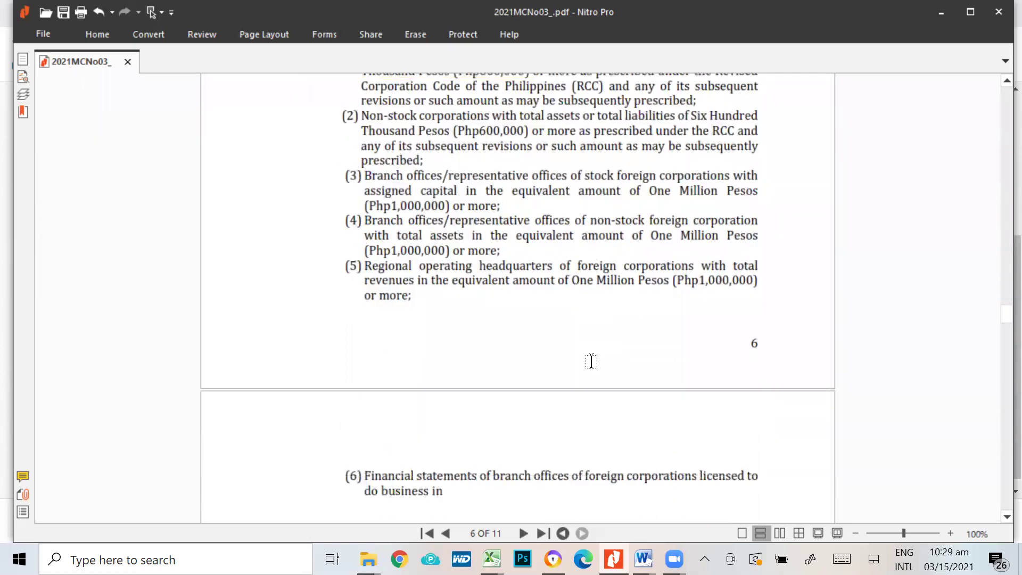
scroll(592, 361, down, 4)
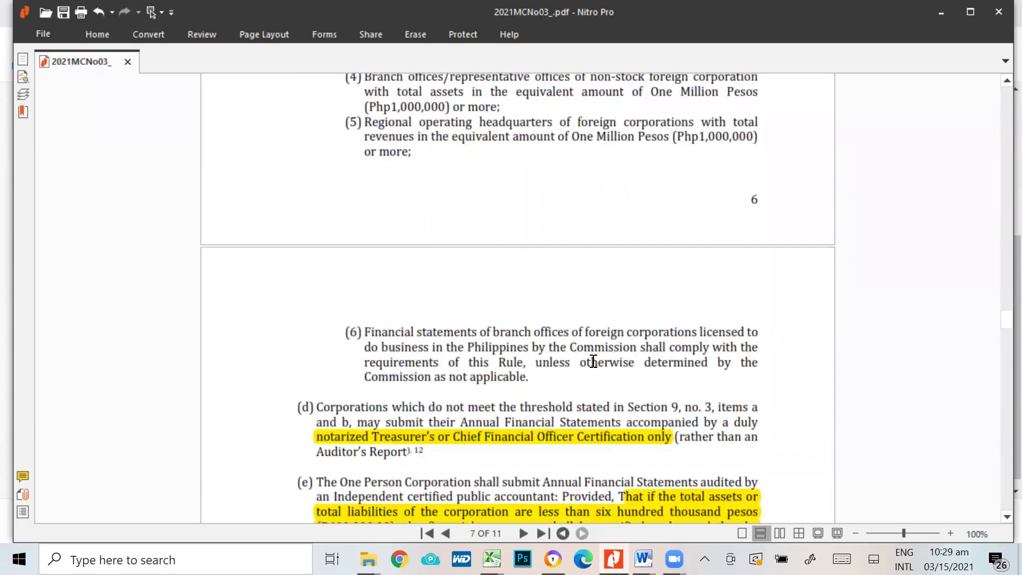
scroll(594, 361, down, 2)
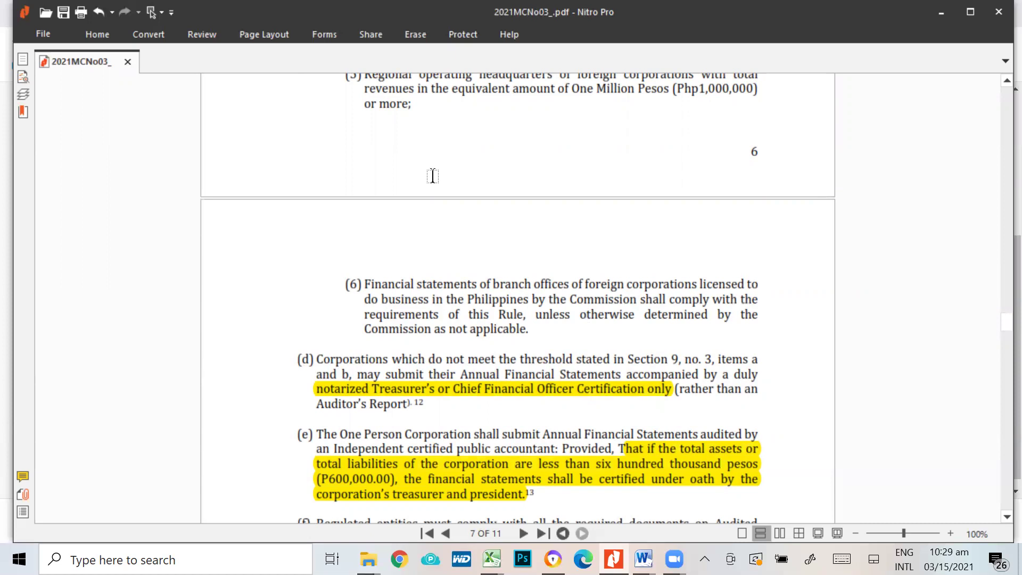
scroll(433, 173, up, 2)
scroll(752, 409, down, 1)
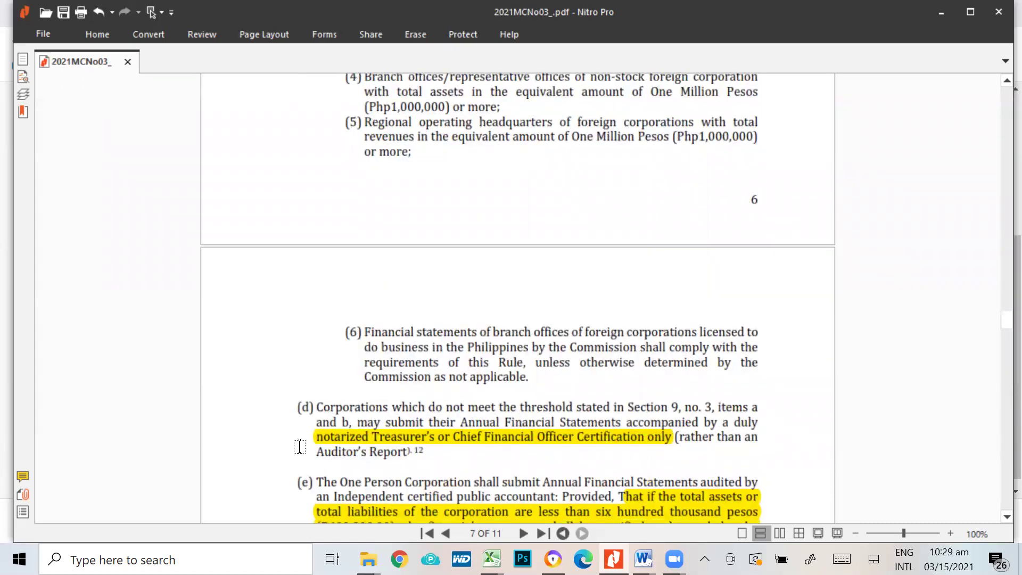
scroll(519, 408, up, 5)
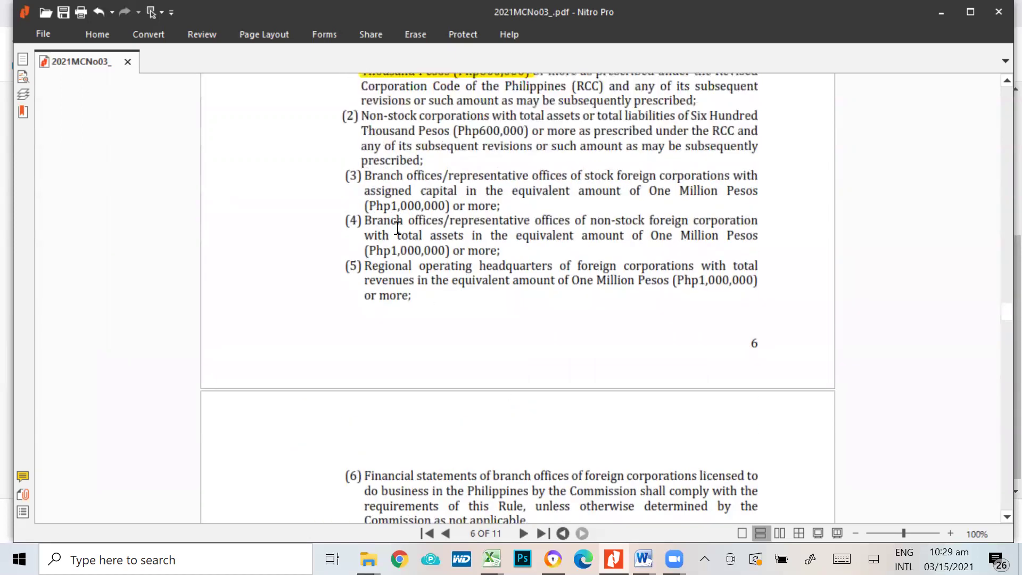
scroll(596, 291, up, 3)
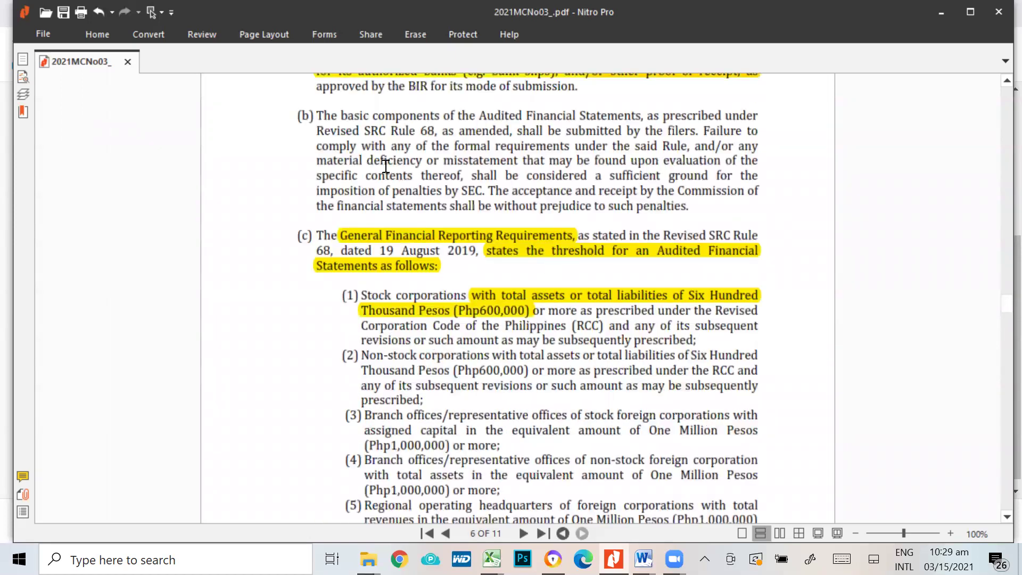
scroll(602, 307, up, 5)
Read Section 9 items (d) to (f) on the Treasurer's or CFO certification, One Person Corporations and regulated entities.
scroll(605, 307, down, 12)
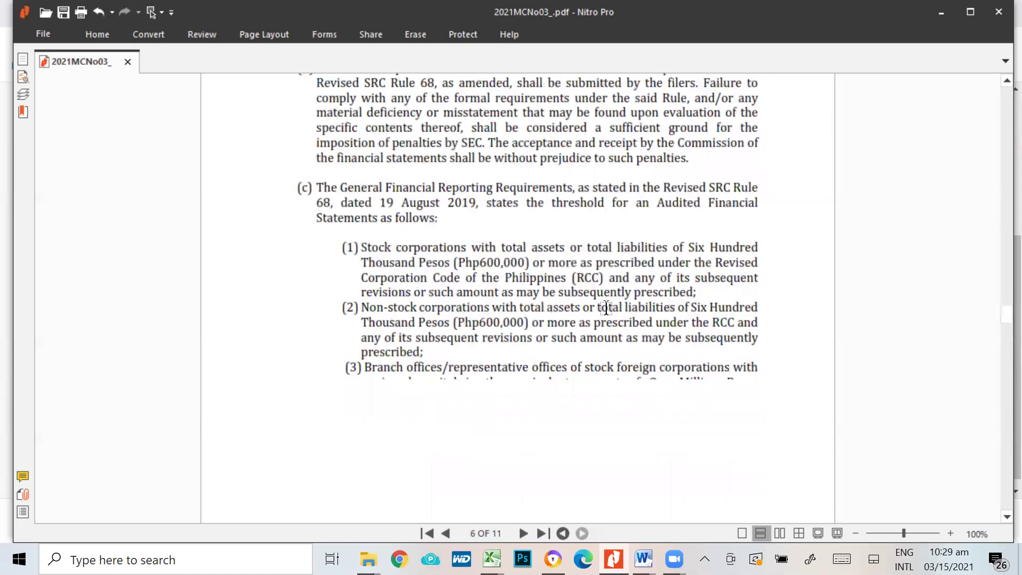
scroll(607, 309, down, 2)
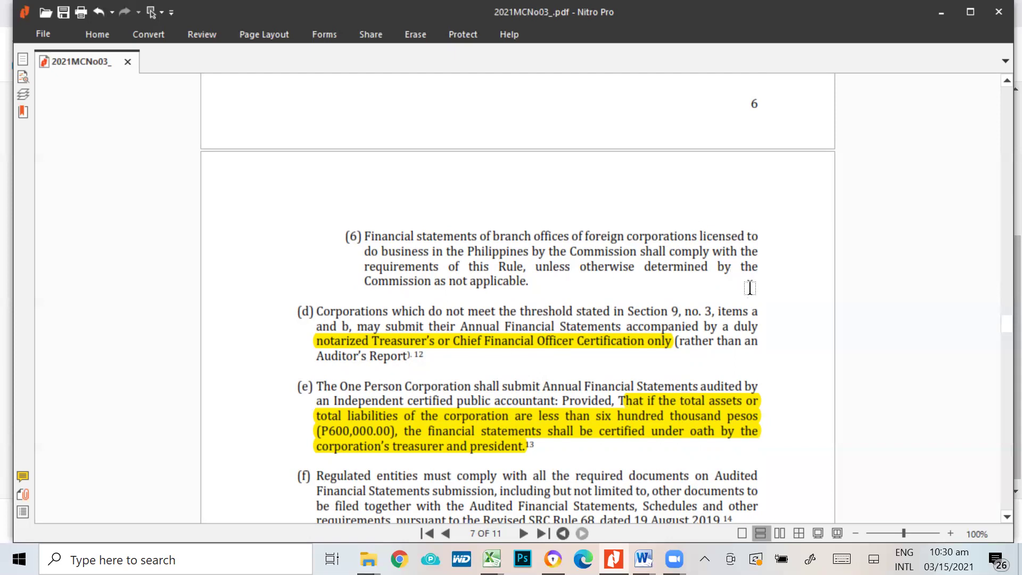
scroll(748, 302, down, 1)
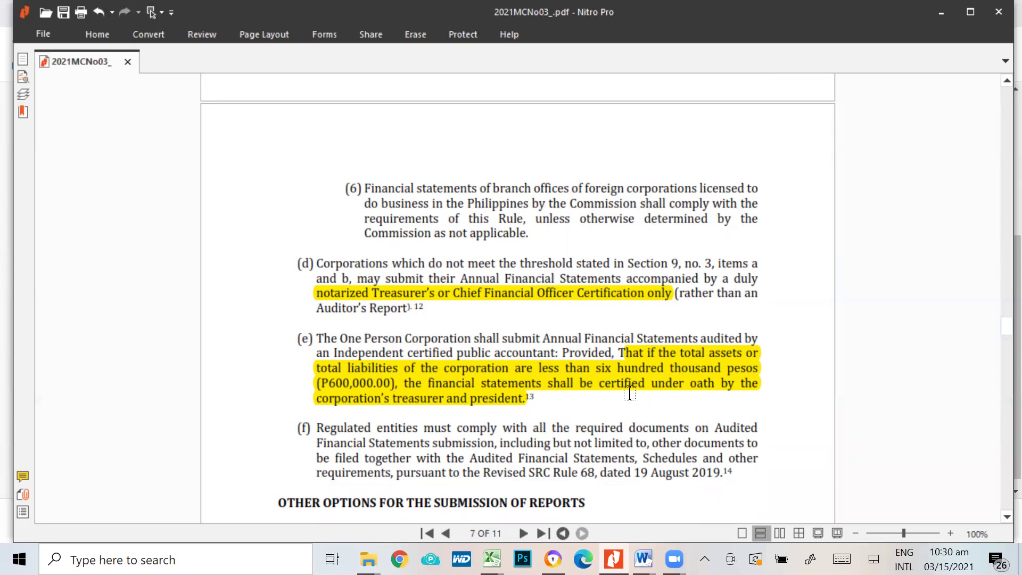
scroll(630, 394, down, 1)
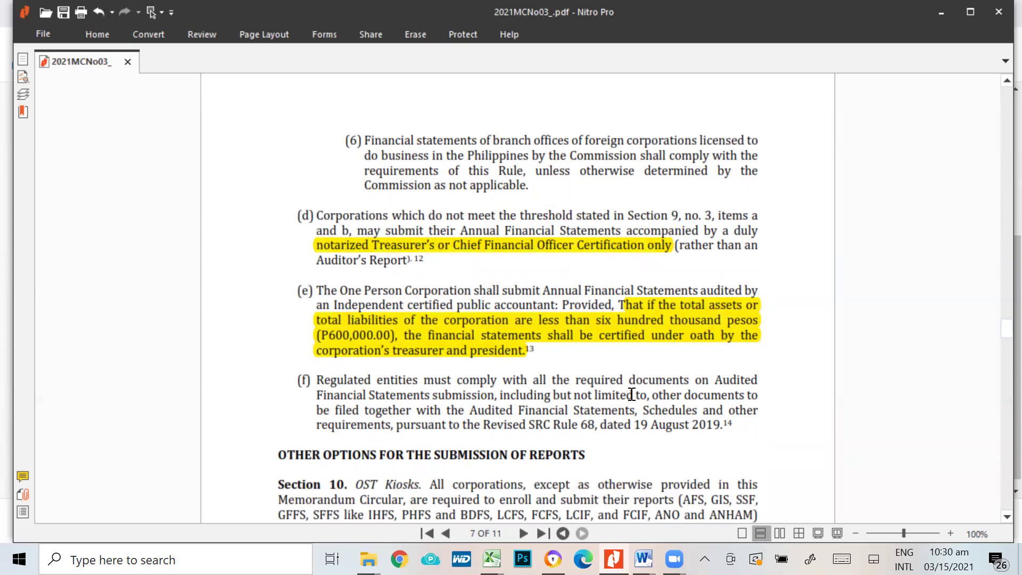
In Section 10 on OST Kiosks, highlight "OST" in the second paragraph and "technical assistance on the use of the OST.".
scroll(631, 394, down, 2)
scroll(632, 394, down, 2)
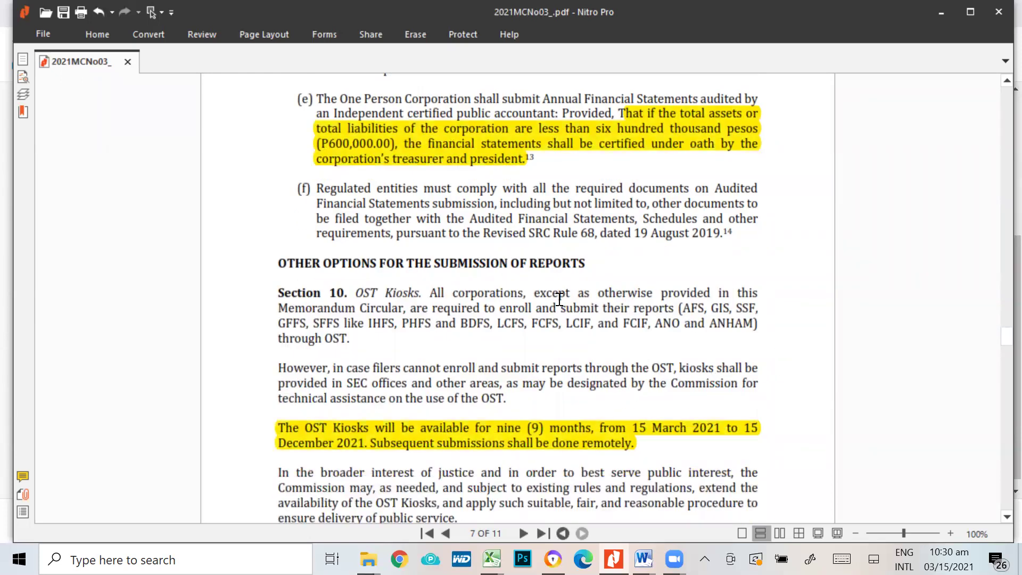
scroll(746, 415, down, 1)
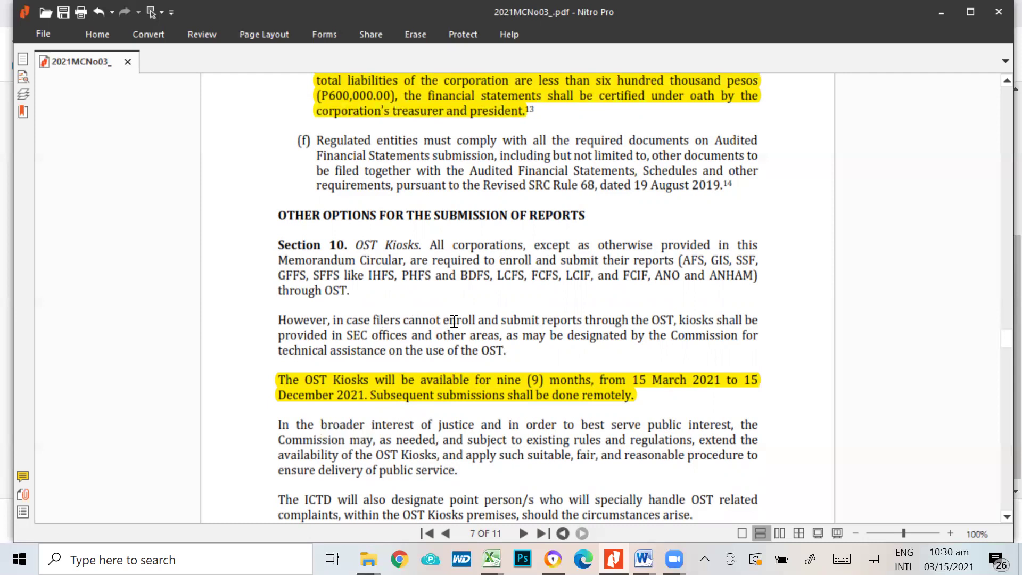
drag(641, 318, 675, 319)
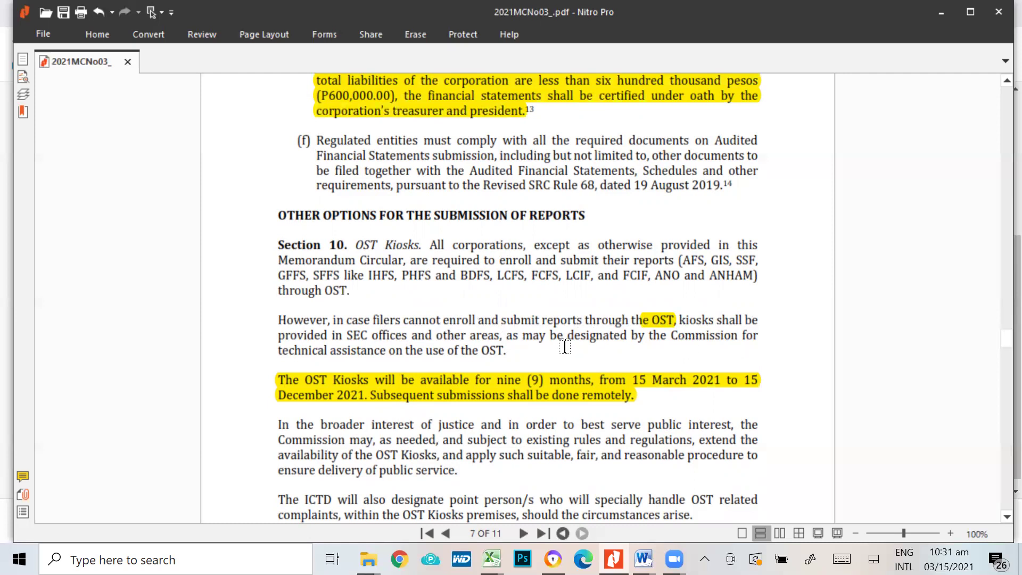
drag(279, 350, 528, 357)
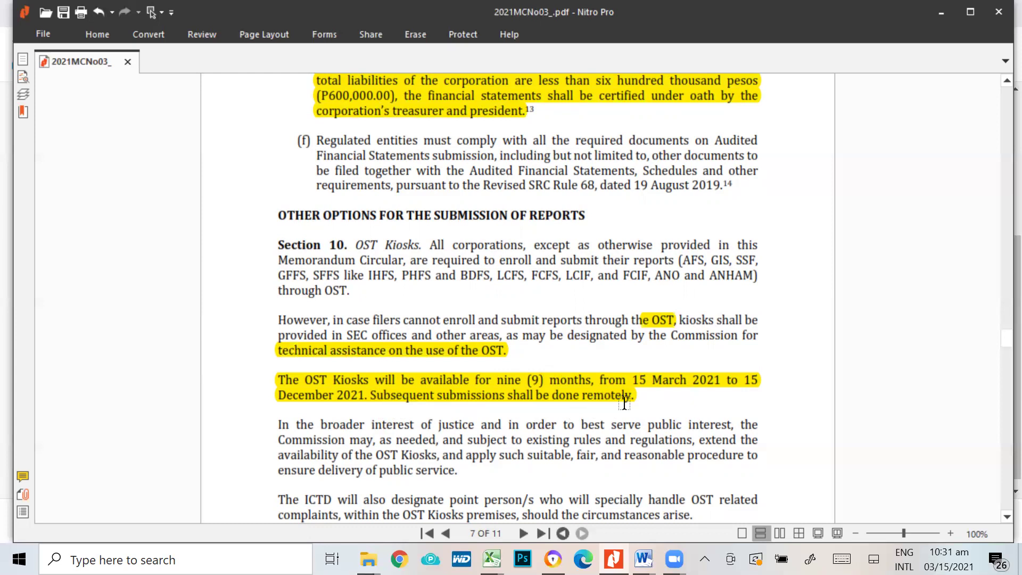
In Section 11's continuation on page 8, highlight from "may accept reports over the counter" through "the Notice from OST that problems.".
scroll(574, 351, down, 1)
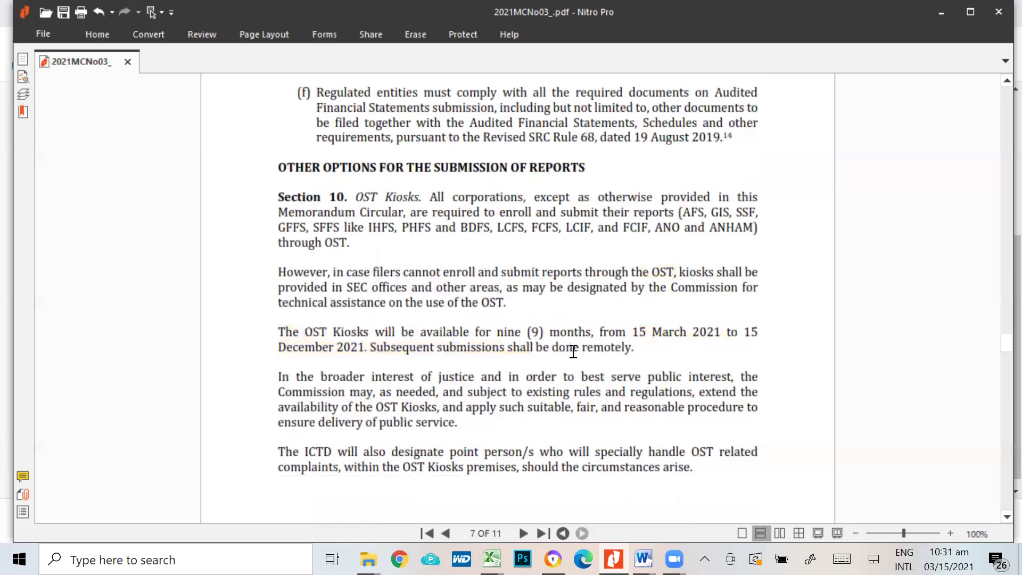
scroll(573, 352, down, 1)
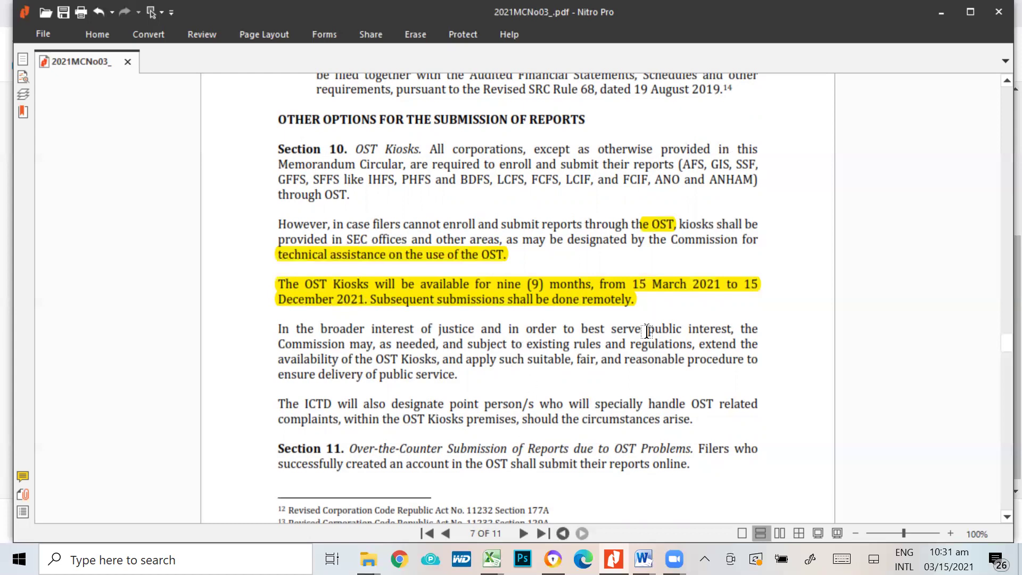
scroll(782, 370, down, 1)
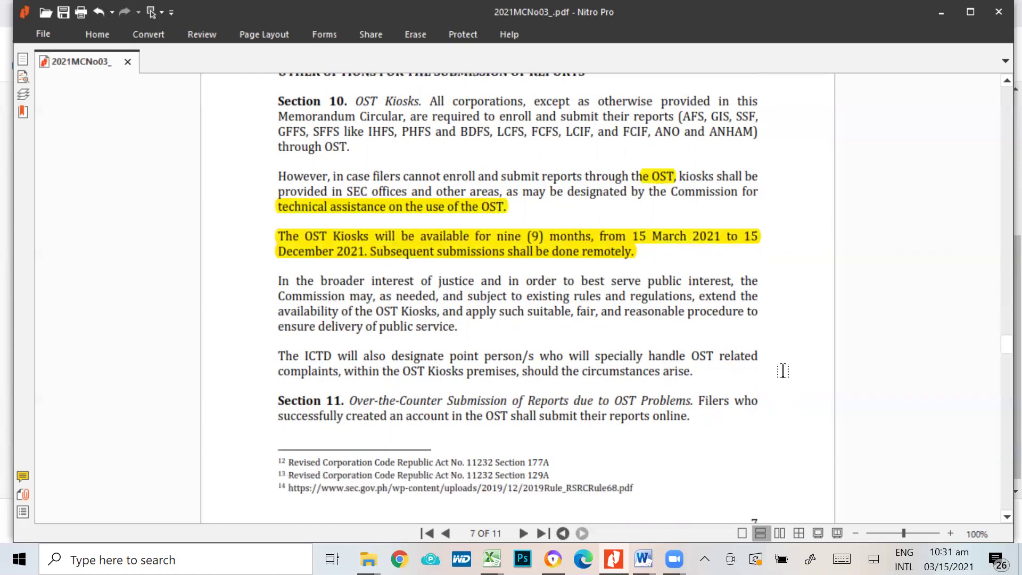
scroll(781, 370, down, 2)
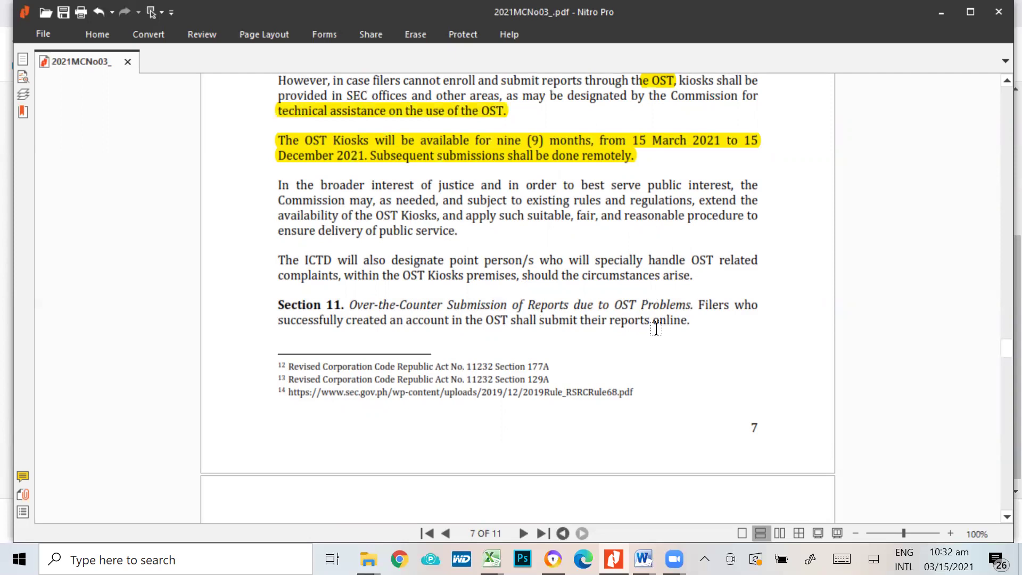
scroll(777, 379, down, 1)
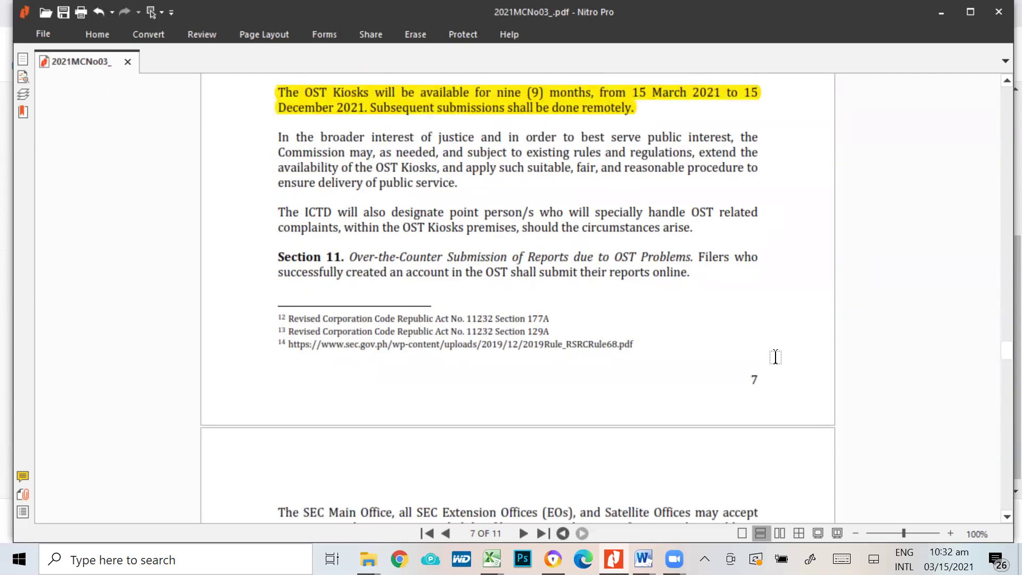
scroll(776, 356, down, 2)
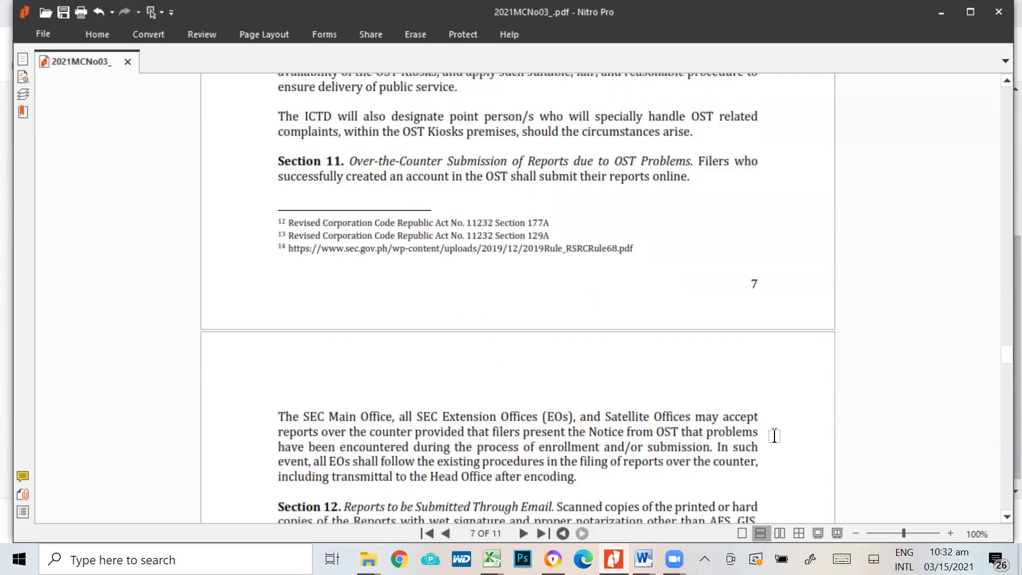
scroll(776, 435, down, 2)
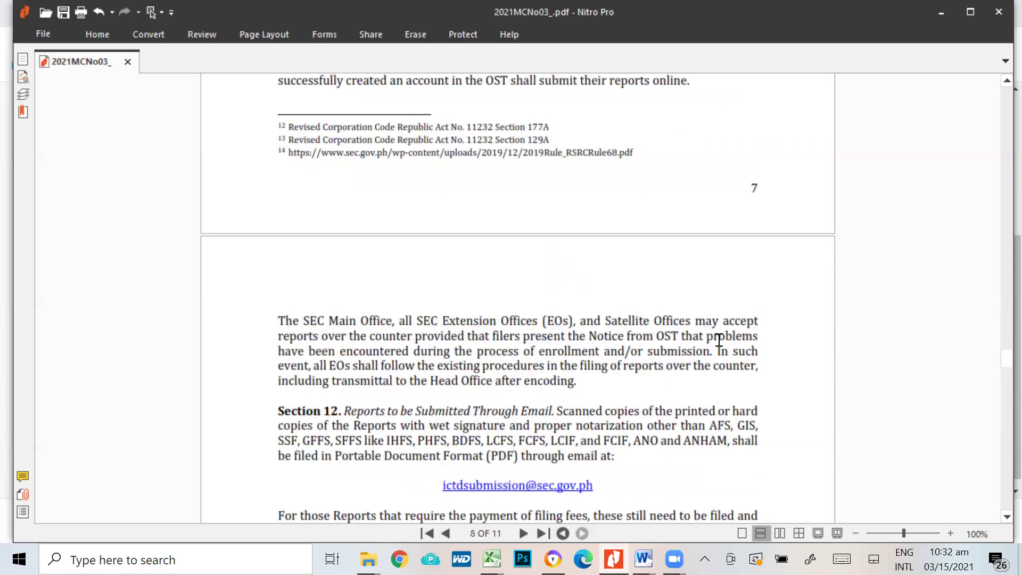
mouse_move(704, 322)
mouse_down()
mouse_move(756, 326)
mouse_move(758, 339)
mouse_up()
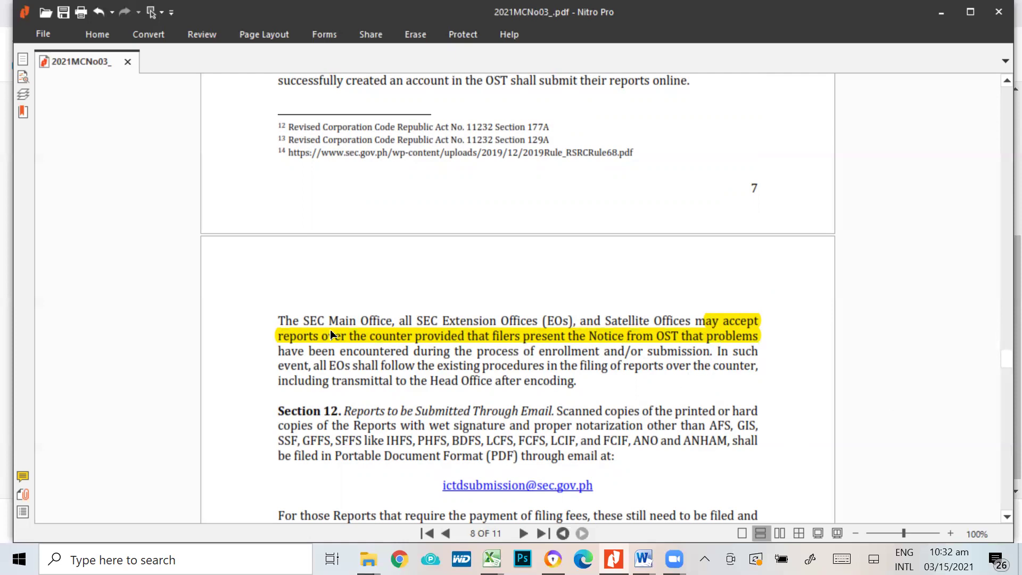
Read Section 12 on reports submitted through email and Section 13 items (a) and (b) on OST enrollment and GIS deadlines.
scroll(795, 387, down, 2)
scroll(795, 387, down, 4)
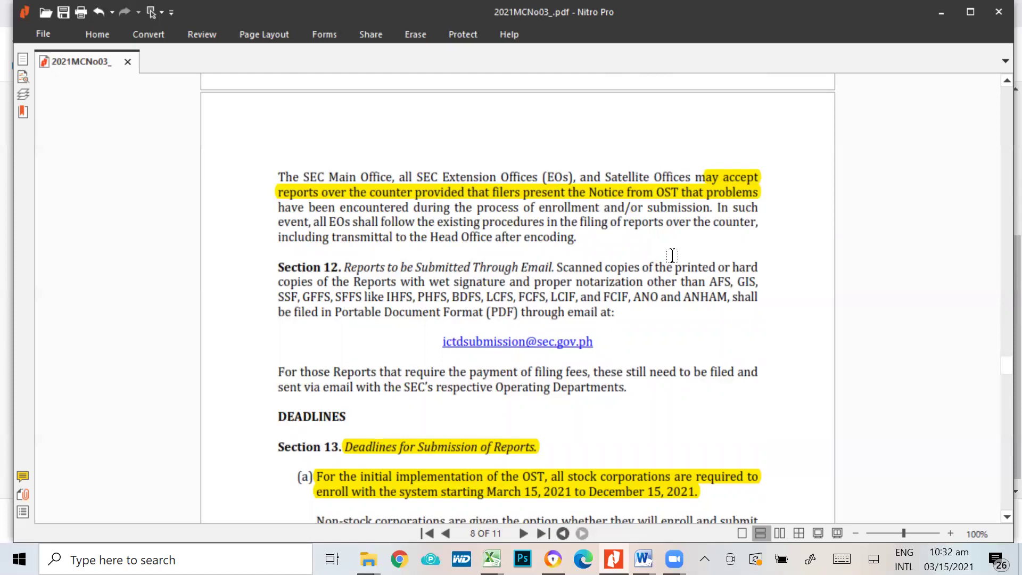
scroll(630, 251, down, 3)
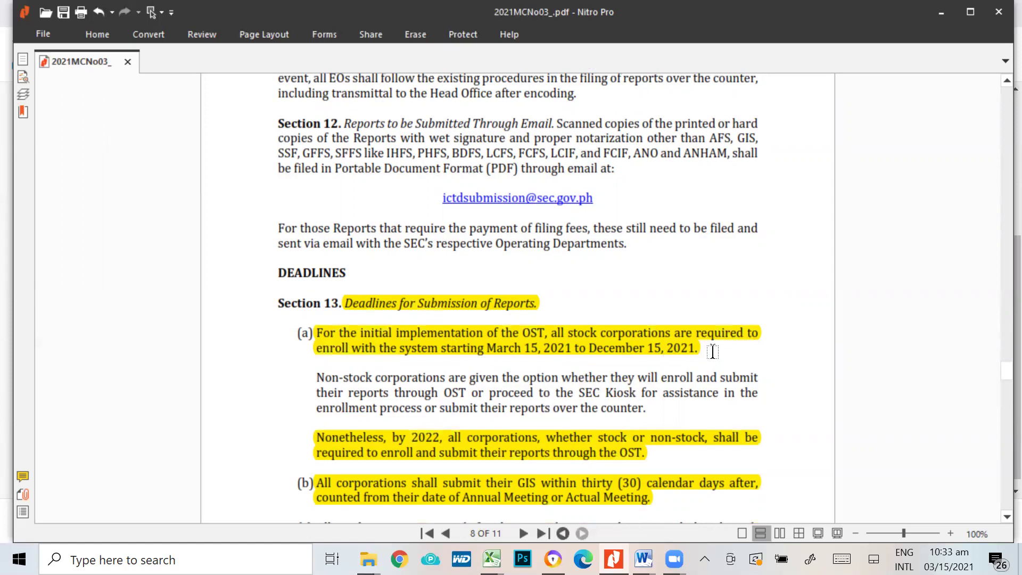
scroll(718, 337, down, 1)
scroll(721, 344, down, 1)
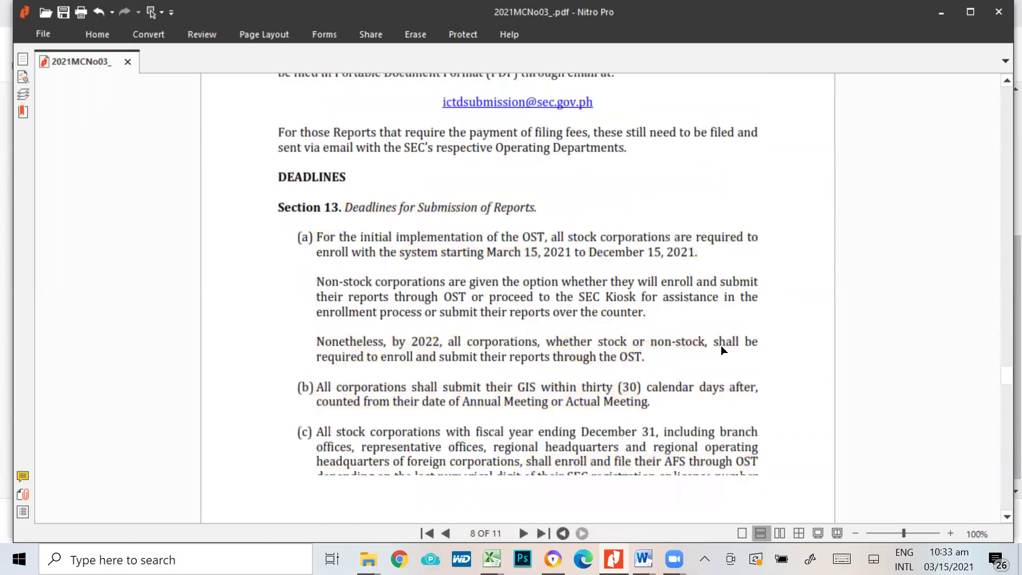
scroll(723, 351, down, 1)
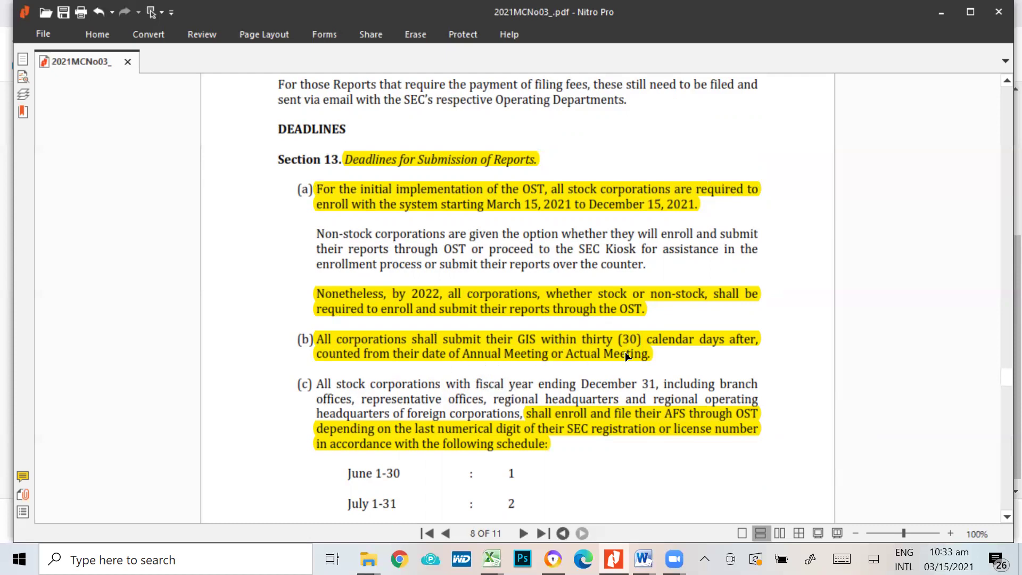
Read Section 13 item (c) and its June to November AFS filing schedule by last digit of the SEC registration number.
scroll(690, 346, down, 2)
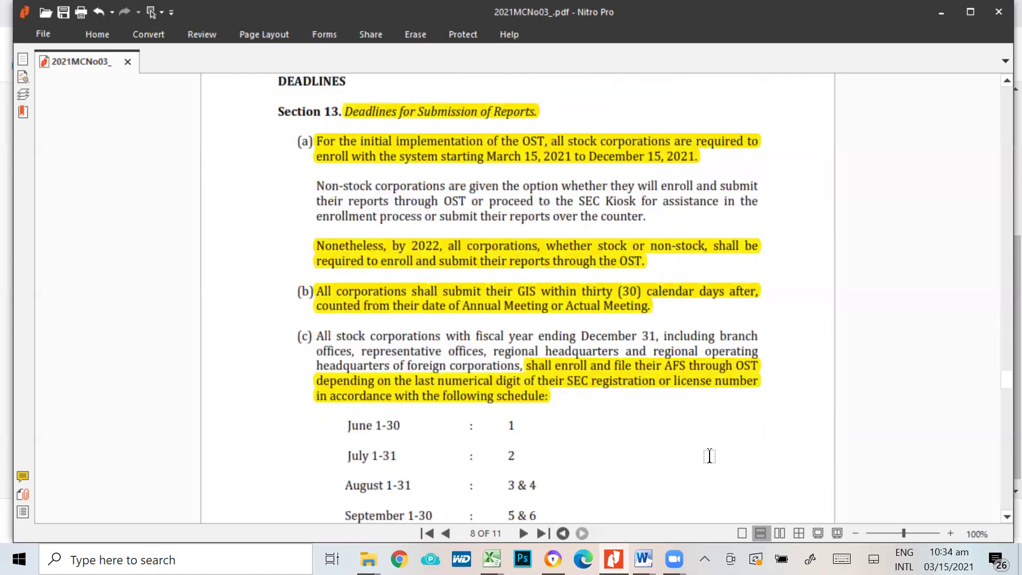
scroll(742, 418, down, 2)
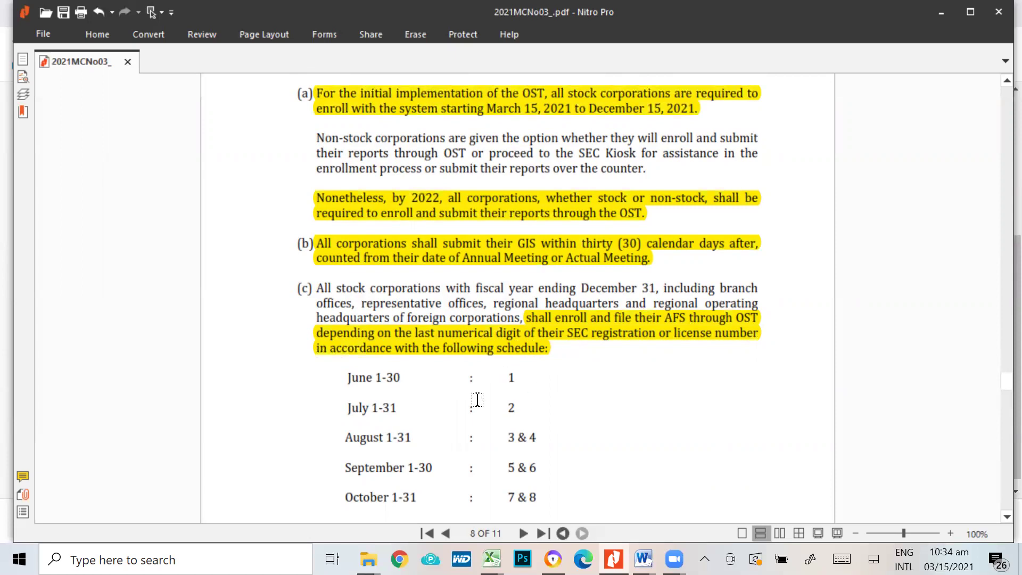
scroll(669, 434, down, 2)
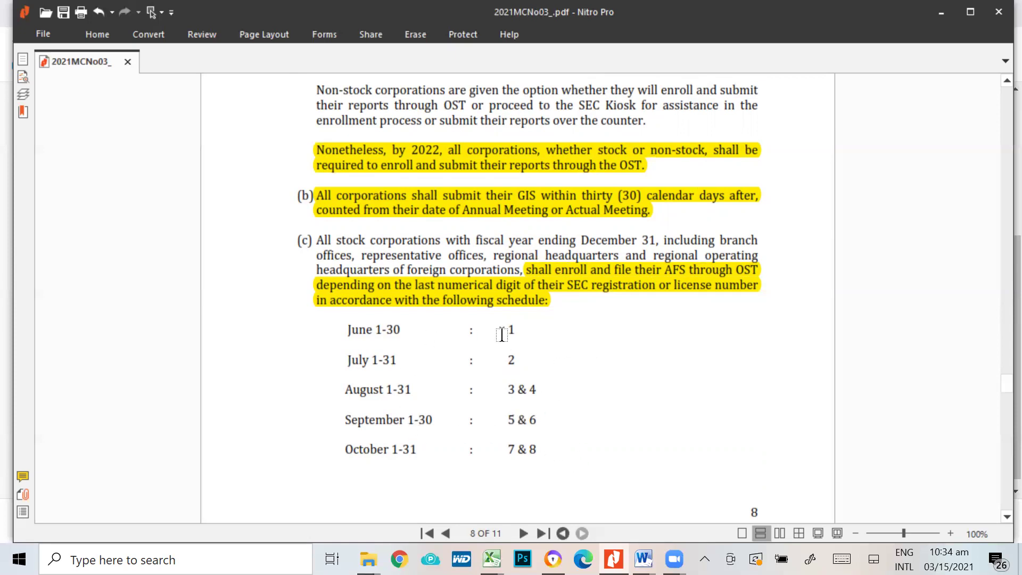
scroll(586, 383, down, 3)
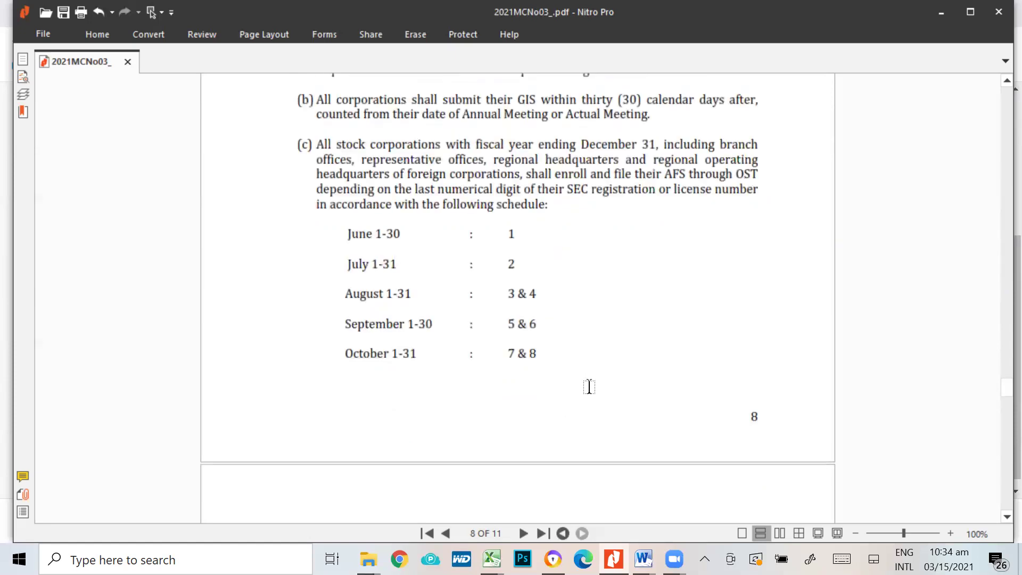
scroll(589, 386, down, 3)
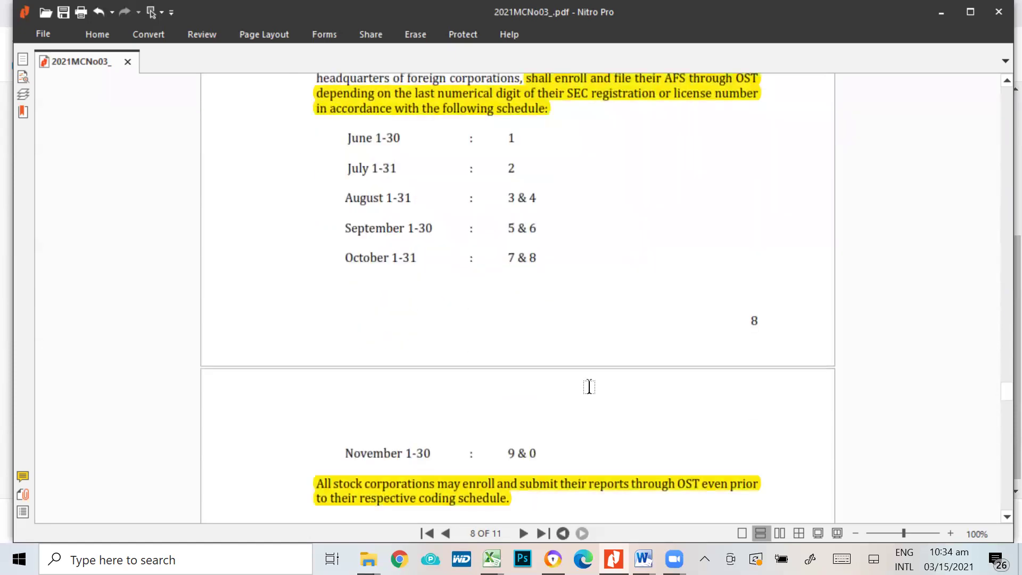
scroll(589, 387, down, 2)
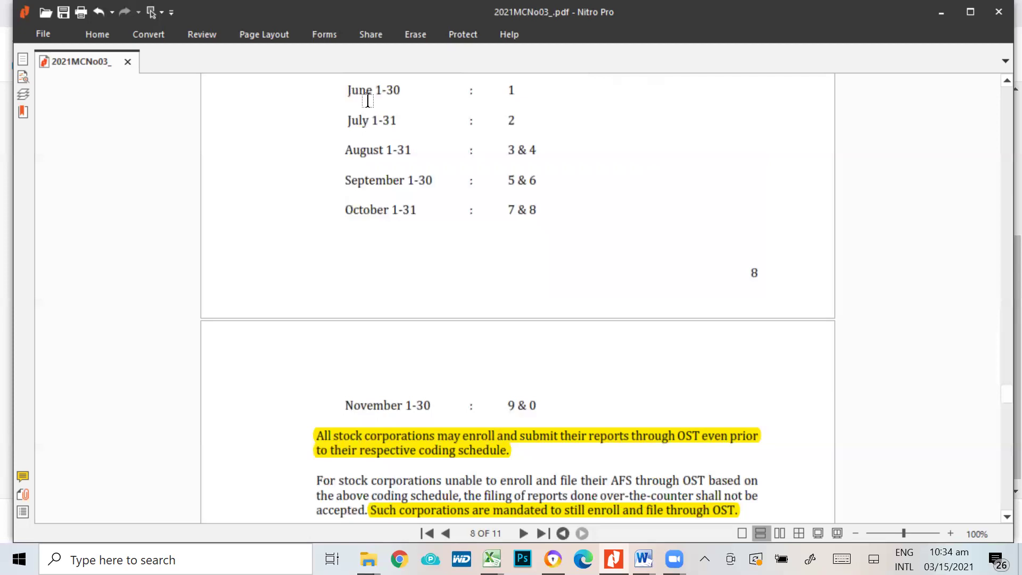
scroll(575, 165, up, 3)
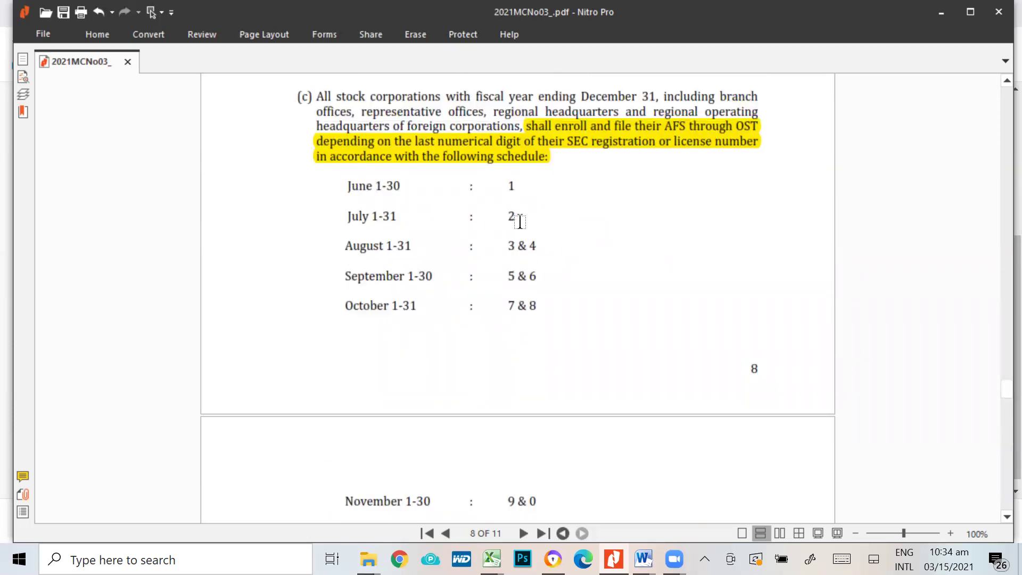
scroll(606, 490, down, 4)
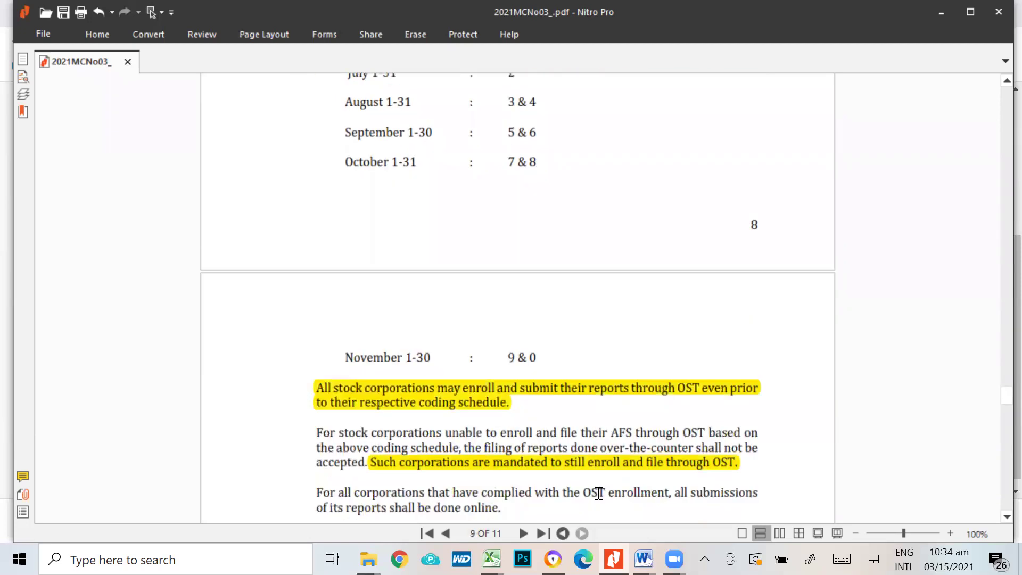
Read the rules following the coding schedule and compare item (d) on GFFS and SFFS filing with the AFS schedule in item (c).
scroll(599, 493, down, 3)
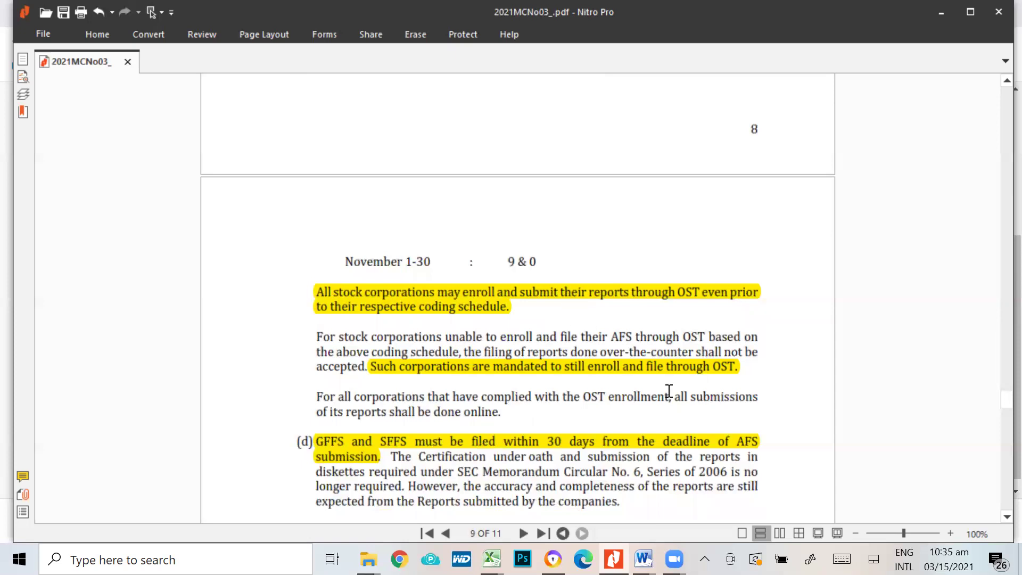
scroll(631, 387, down, 2)
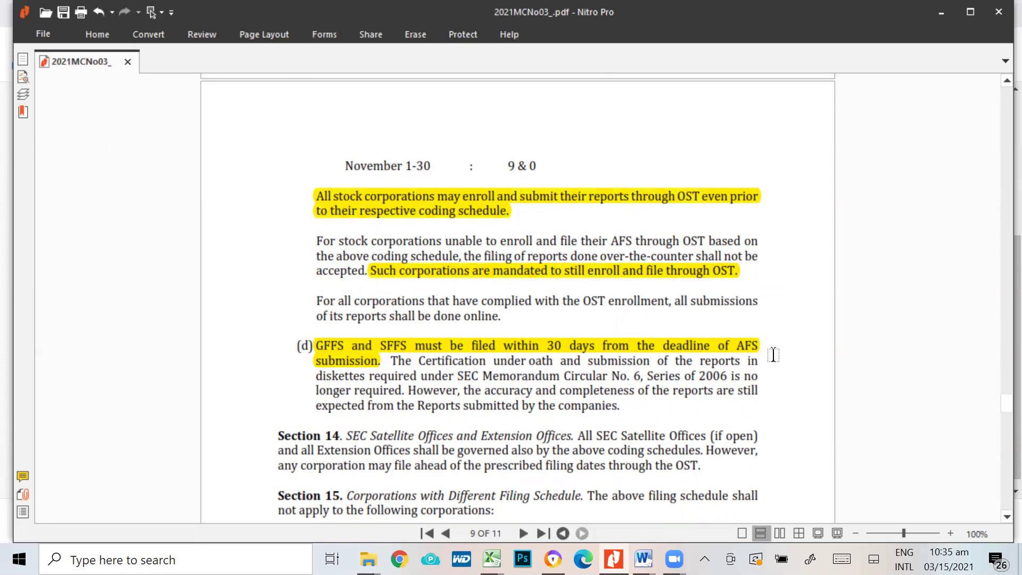
scroll(773, 357, down, 3)
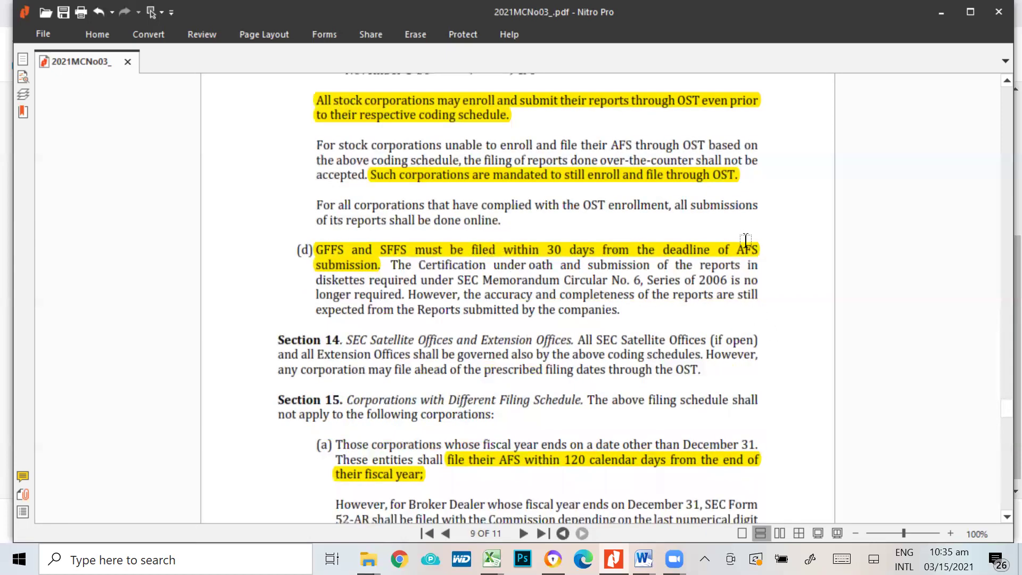
scroll(757, 257, up, 10)
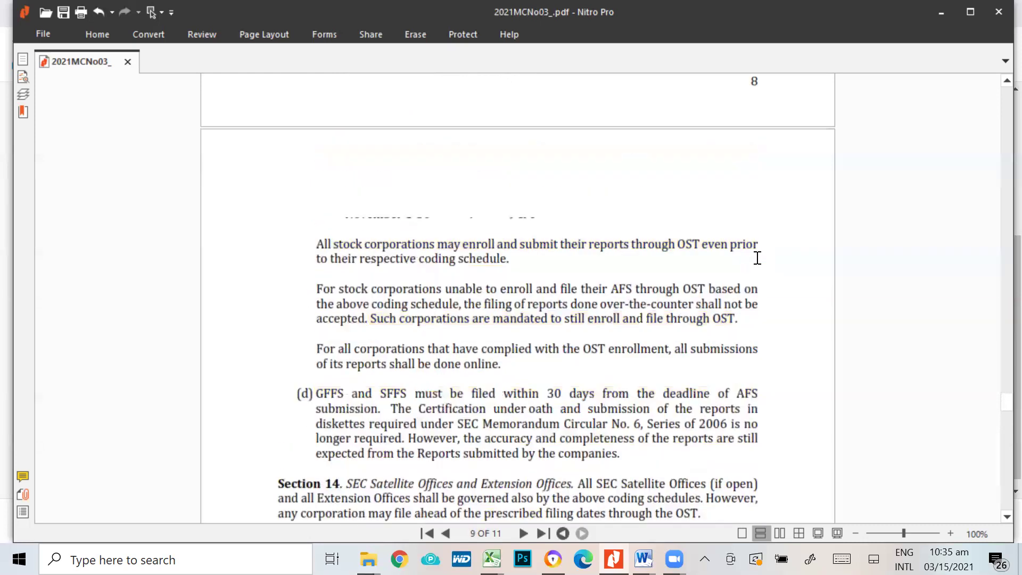
scroll(602, 258, up, 3)
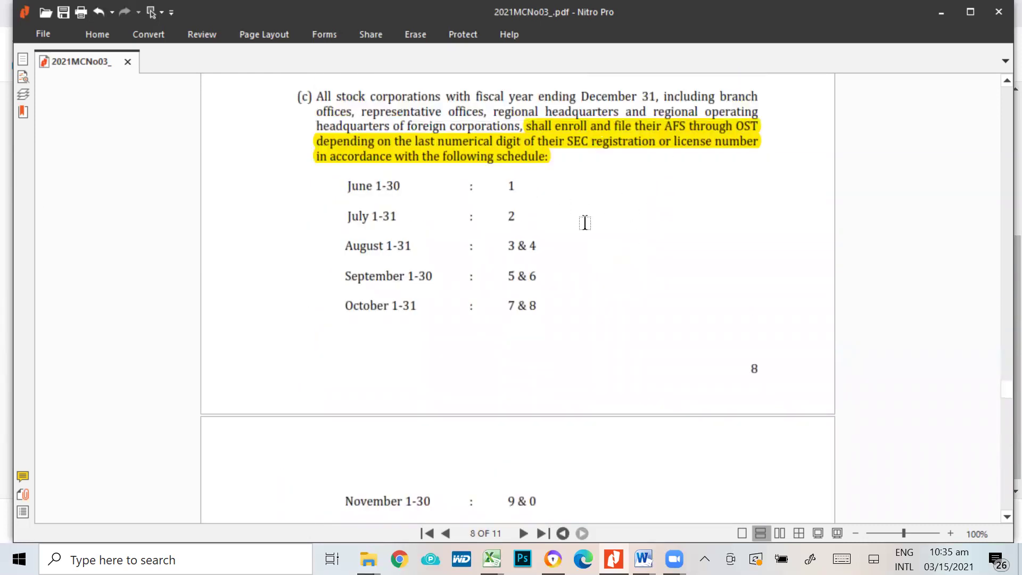
scroll(705, 310, down, 10)
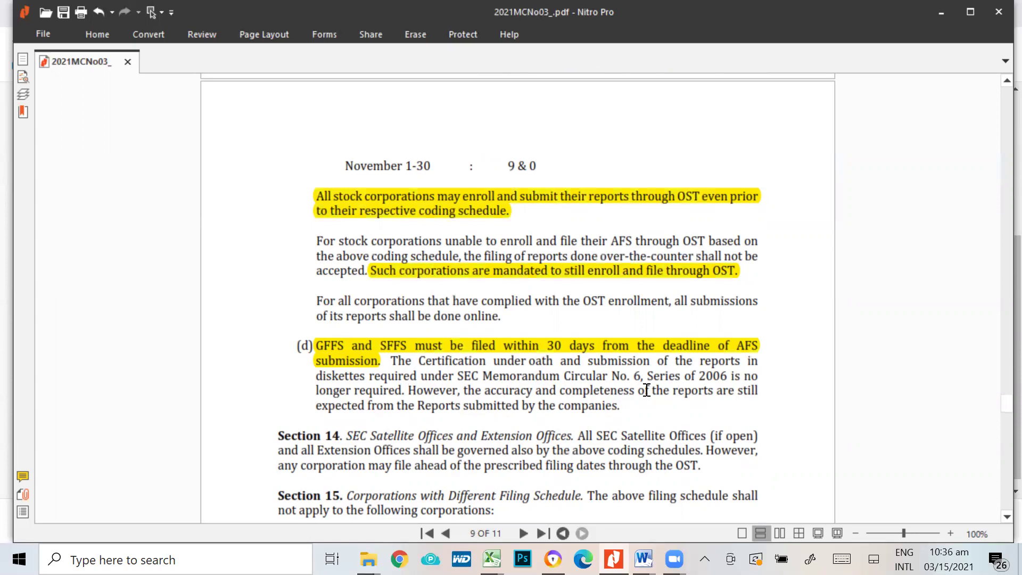
Read Section 14 on Satellite and Extension Offices and Section 15 on corporations with a different filing schedule.
scroll(647, 390, down, 4)
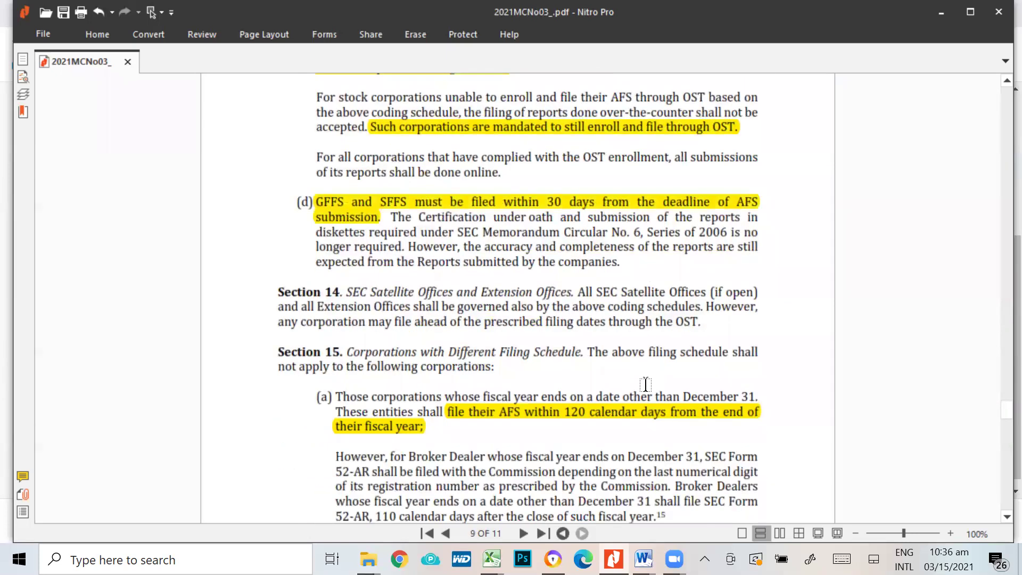
scroll(646, 384, down, 3)
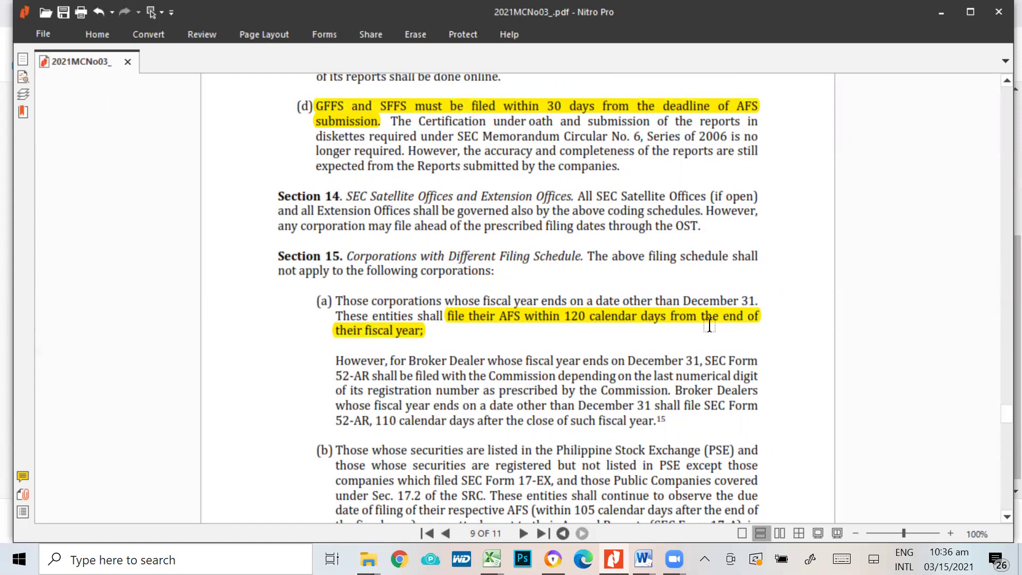
scroll(673, 369, down, 3)
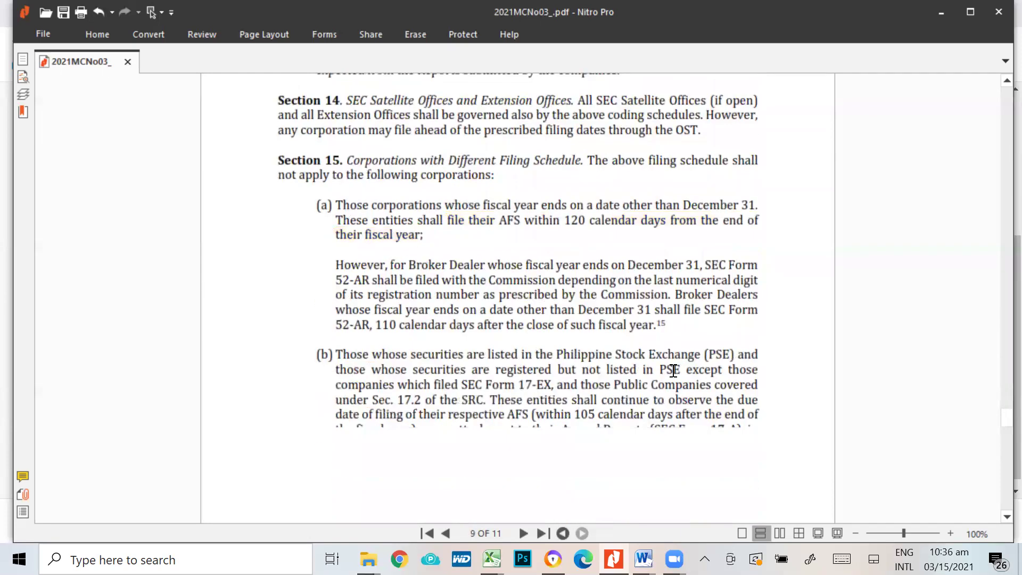
scroll(673, 369, down, 6)
scroll(672, 371, down, 10)
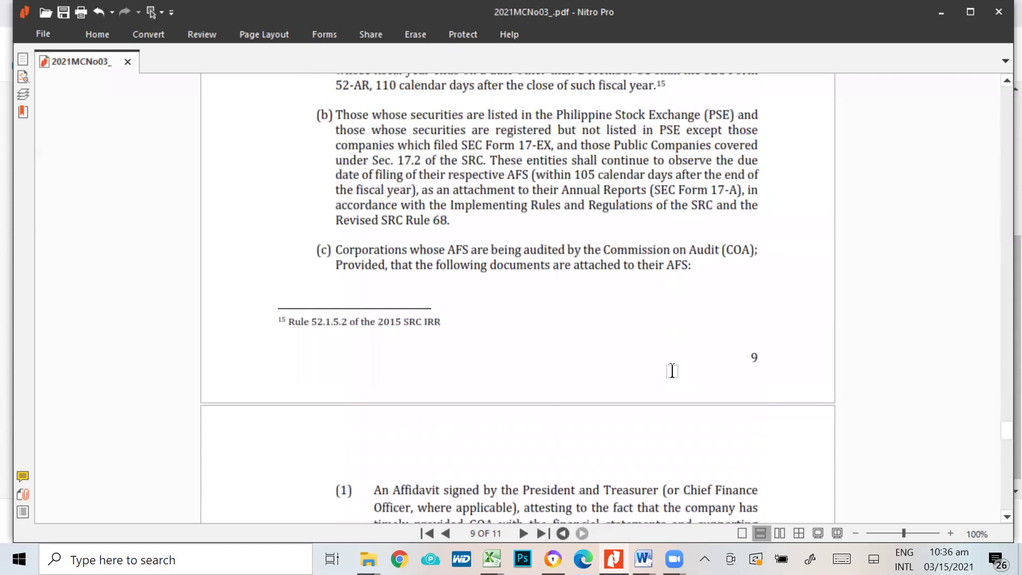
Review Sections 16 to 19 on CRMD validation, operating hours, receipt dates and fees, selecting the highlight on "considered not filed or not received.".
scroll(674, 374, down, 4)
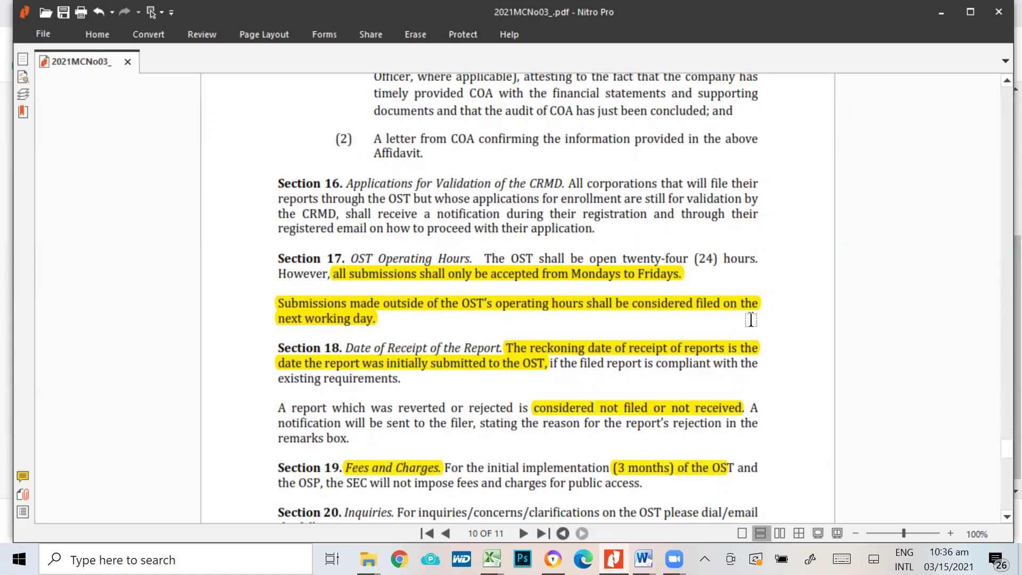
scroll(752, 320, down, 1)
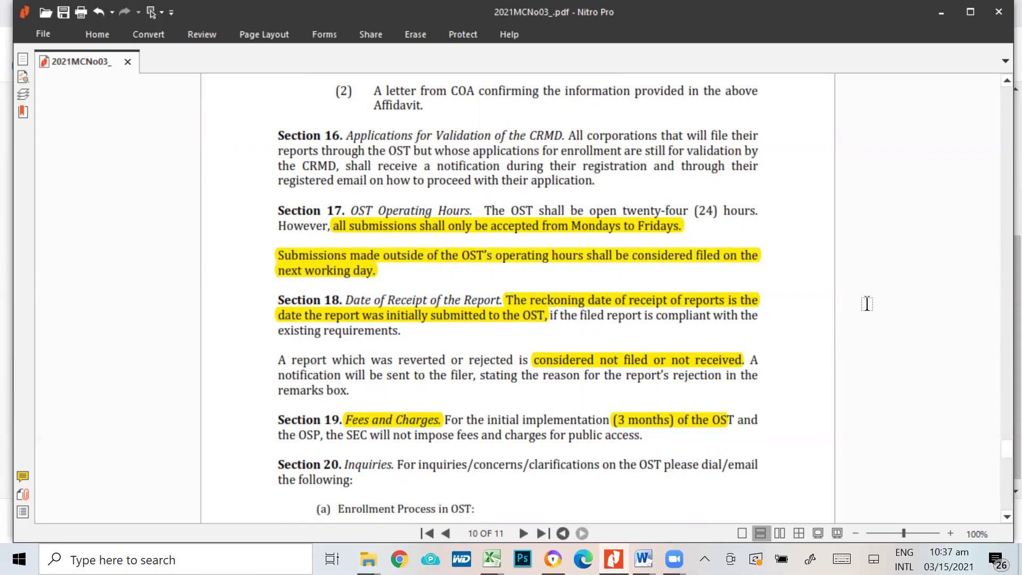
scroll(867, 303, down, 1)
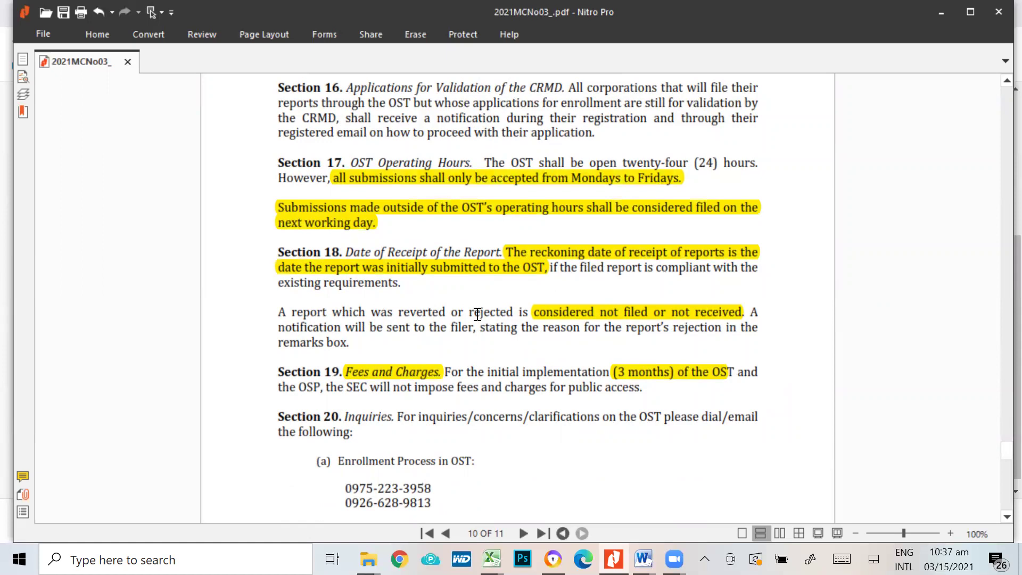
click(618, 319)
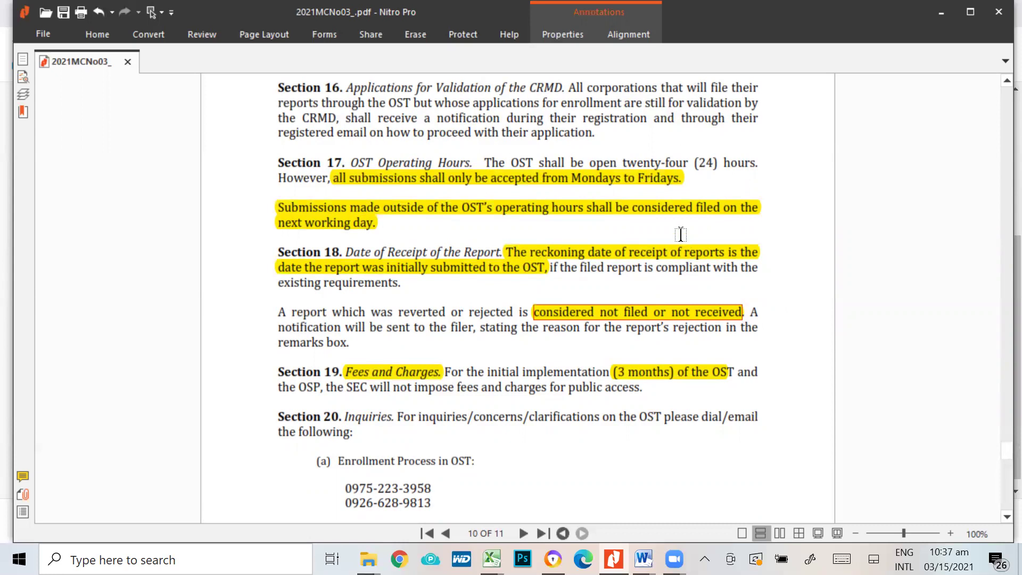
scroll(679, 233, down, 1)
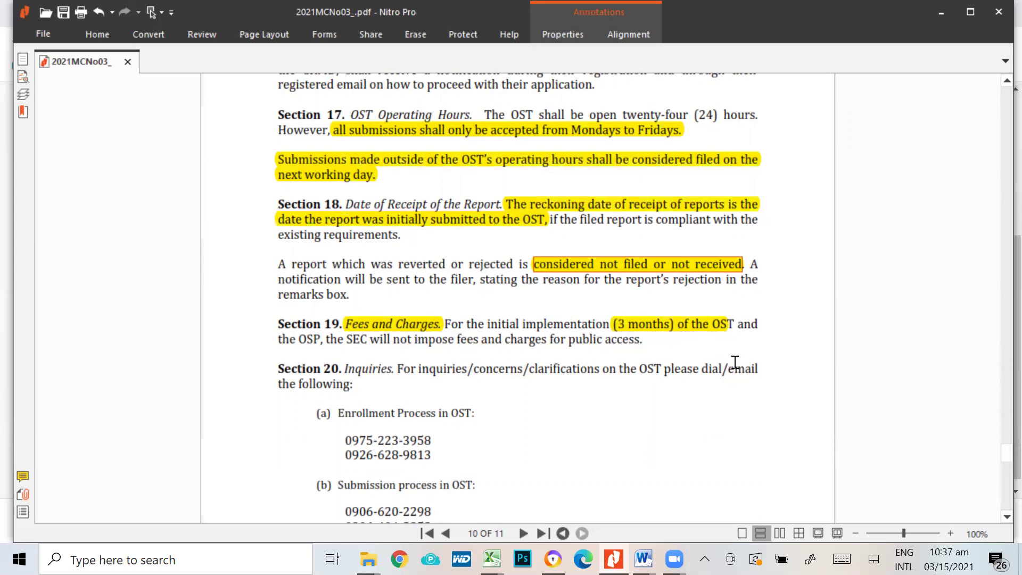
Read Section 20 on inquiry contacts, Section 21 on modification and Section 22 on effectivity through the end of the circular.
scroll(584, 338, down, 4)
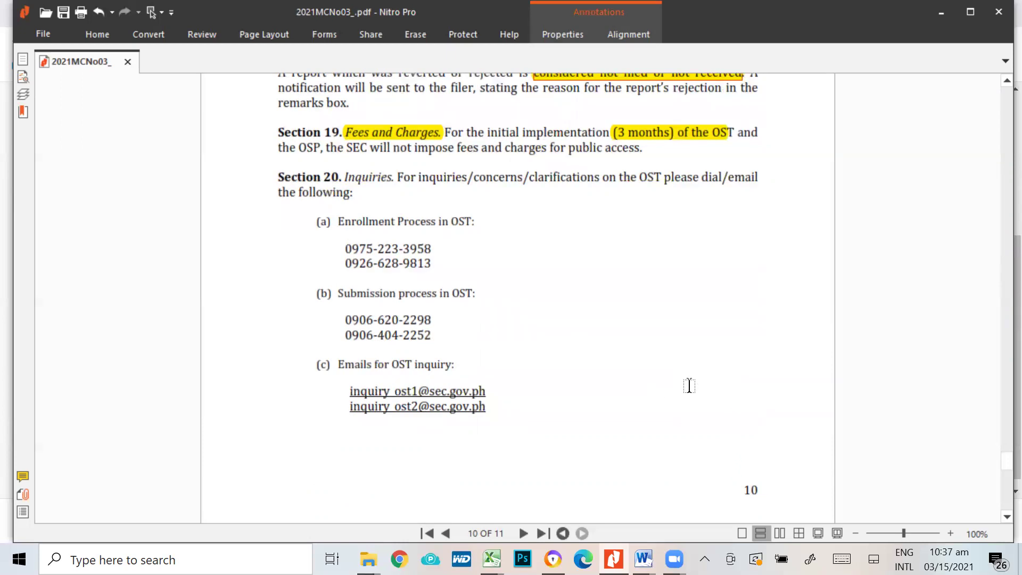
scroll(689, 386, down, 3)
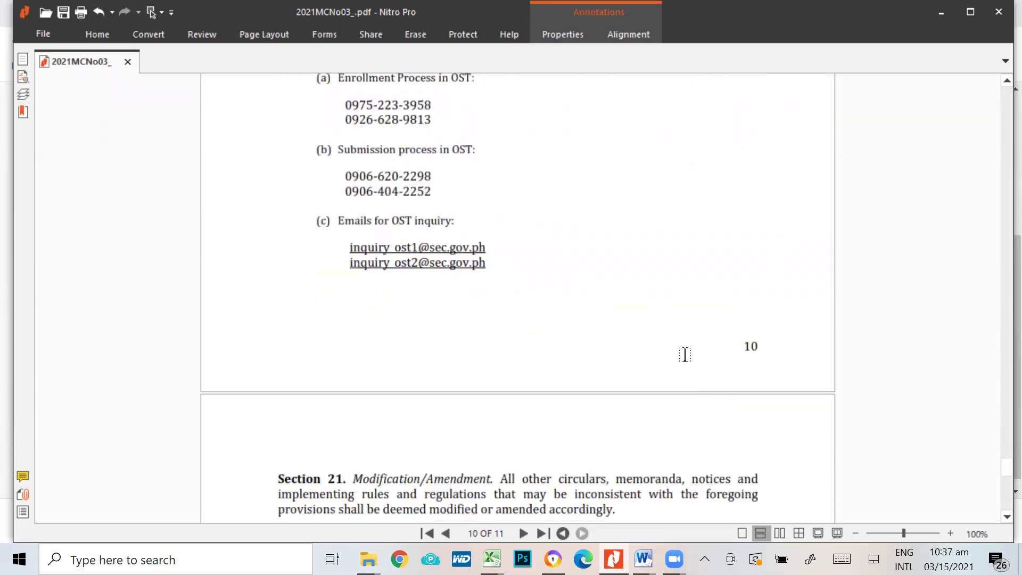
scroll(685, 354, down, 3)
scroll(688, 361, down, 5)
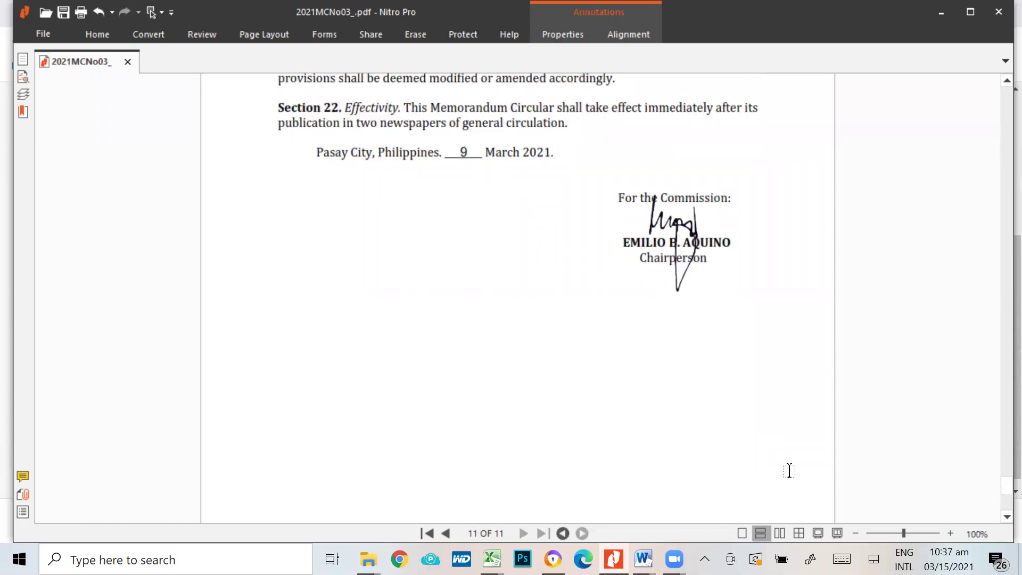
scroll(591, 392, down, 3)
scroll(591, 392, down, 3)
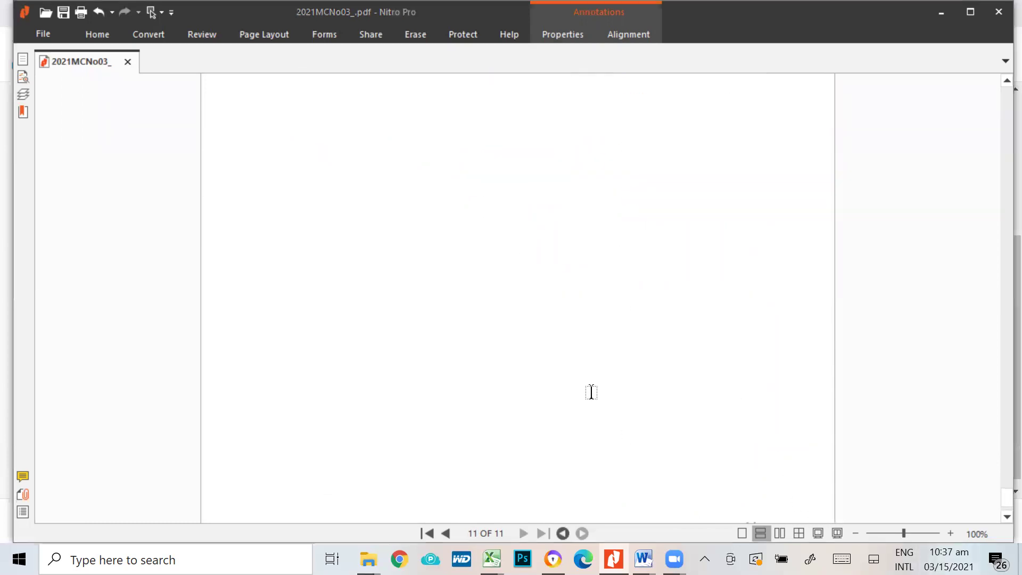
Check the SEC OST video page in the browser and the director/trustee signature block of the board resolution template in Word.
key(alt+Tab)
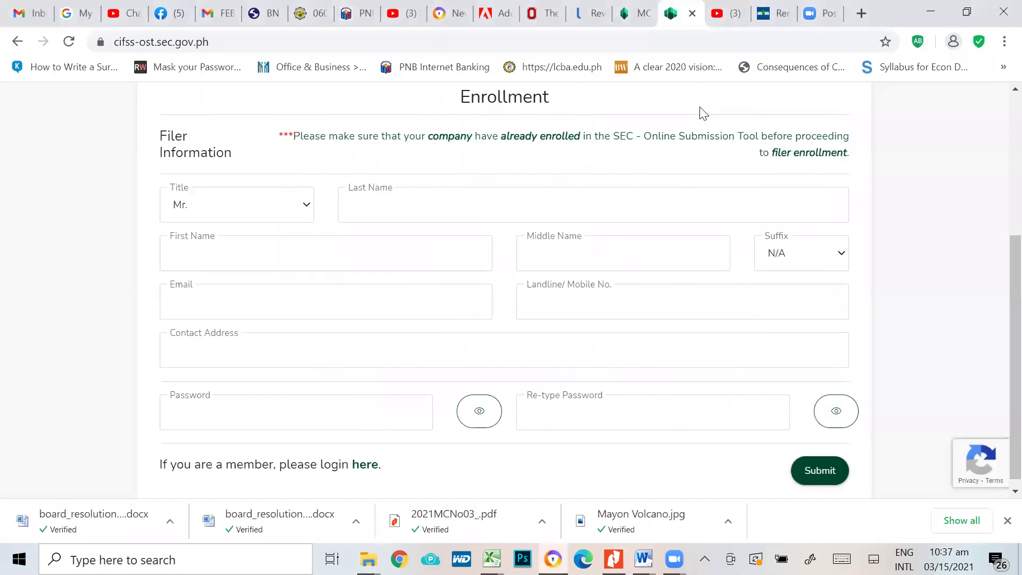
click(735, 11)
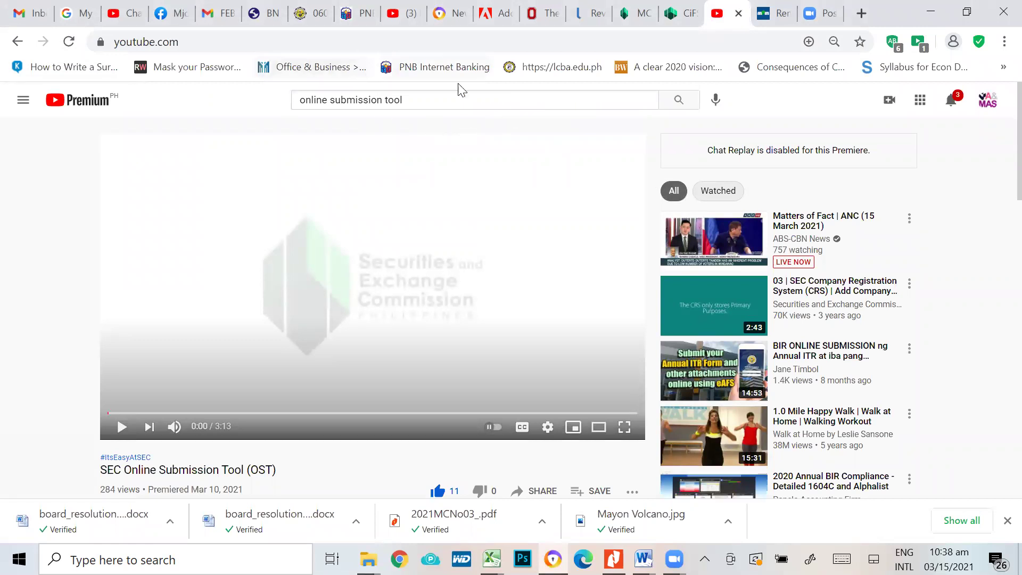
key(alt+Tab)
click(624, 182)
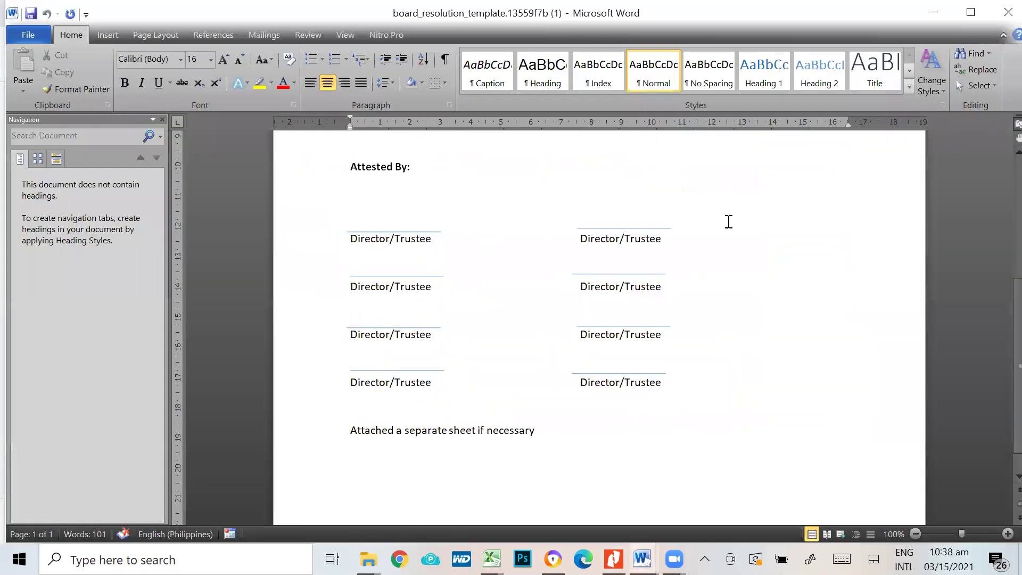
scroll(781, 294, up, 5)
scroll(770, 308, down, 6)
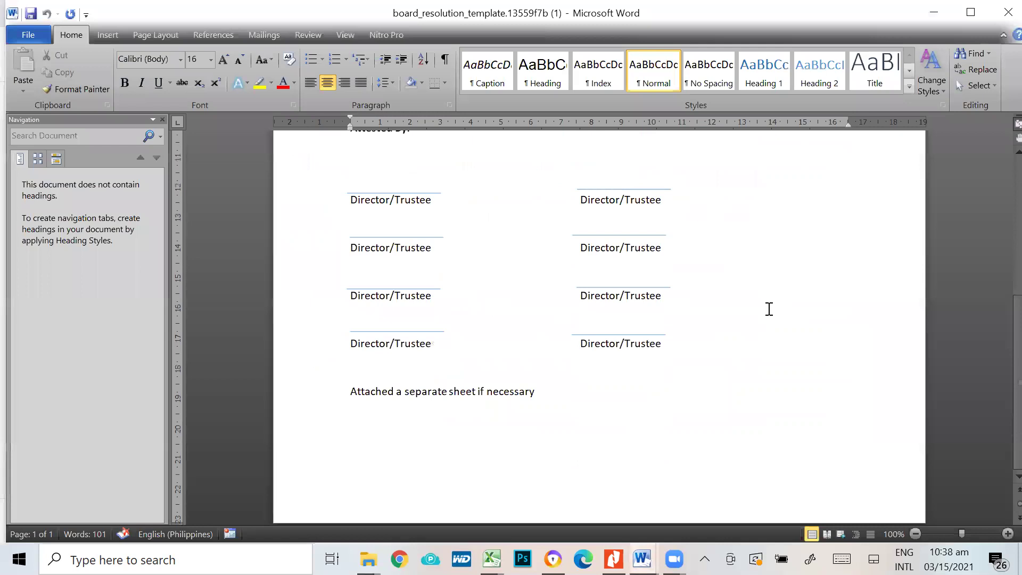
Switch to the Word document Document2 with the OST summary and source links.
key(alt+Tab)
key(alt+Tab)
key(alt+Tab)
key(alt+Tab)
key(alt+Tab)
key(alt+Tab)
key(alt+Tab)
key(alt+Tab)
key(alt+Tab)
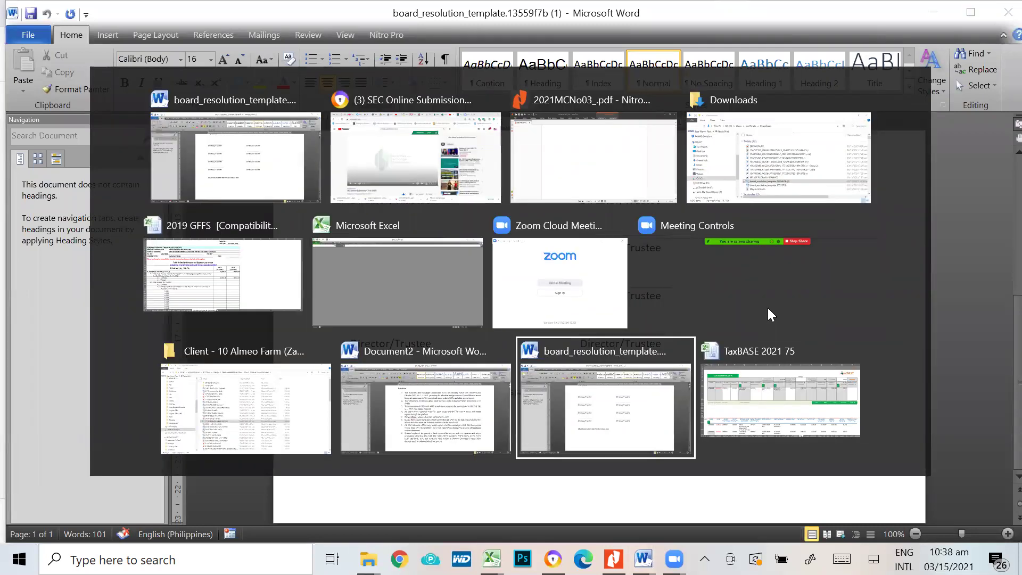
key(alt+Tab)
key(alt+Tab)
key(alt+Tab)
key(alt+Tab)
key(alt+Tab)
key(alt+Tab)
key(alt+Tab)
key(alt+Tab)
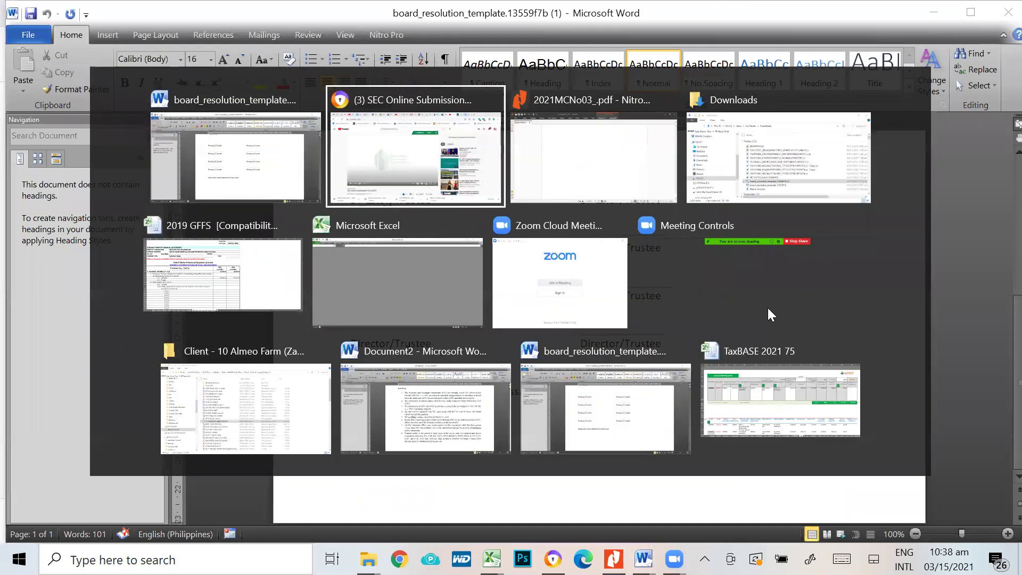
key(alt+Tab)
key(alt+Tab)
key(alt+Tab)
key(alt+Tab)
key(alt+Tab)
key(alt+Tab)
key(alt+Tab)
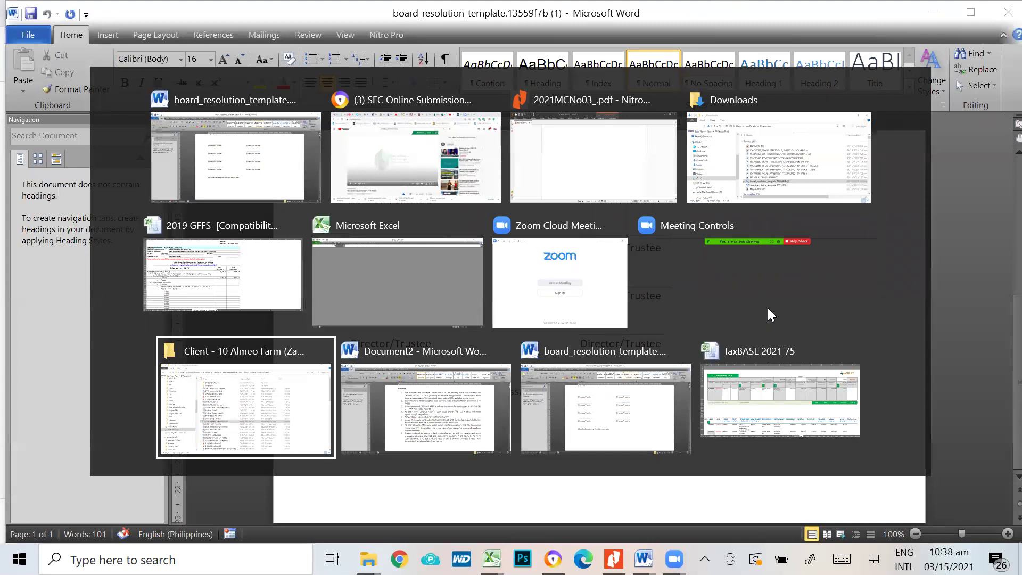
key(alt+Tab)
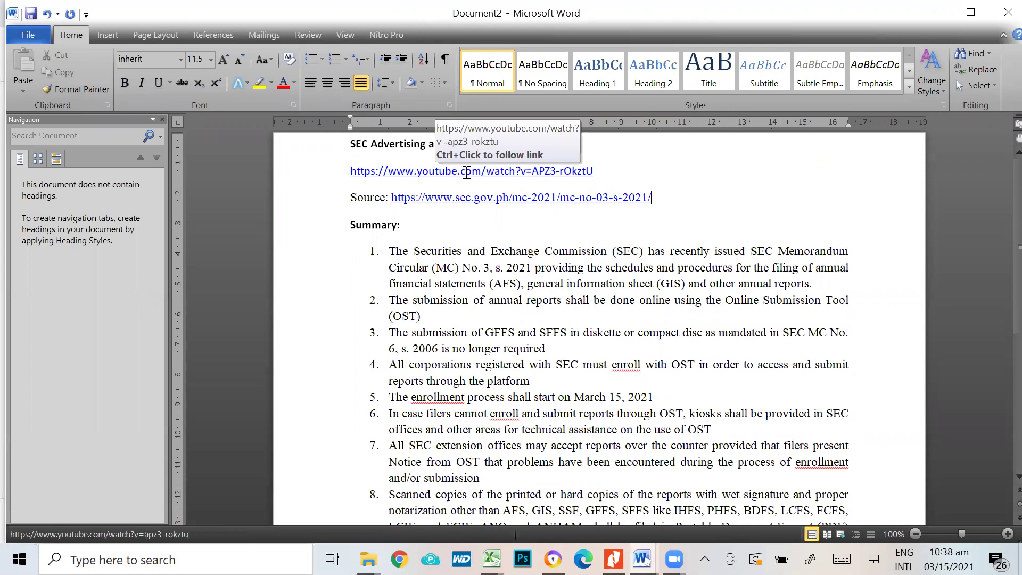
Switch to the browser and play the YouTube video "SEC Online Submission Tool (OST)" from the beginning.
key(alt+Tab)
key(Tab)
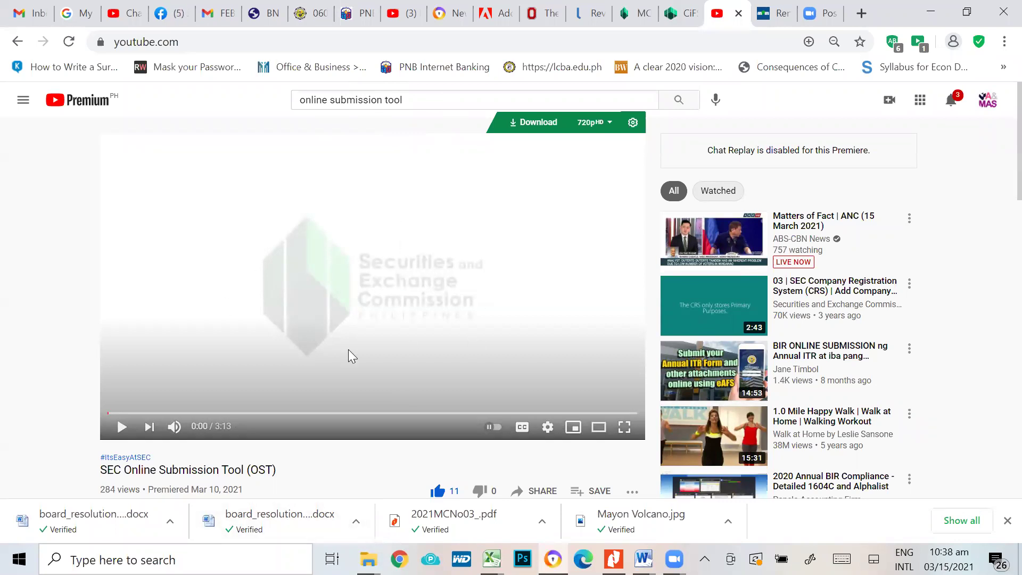
click(122, 428)
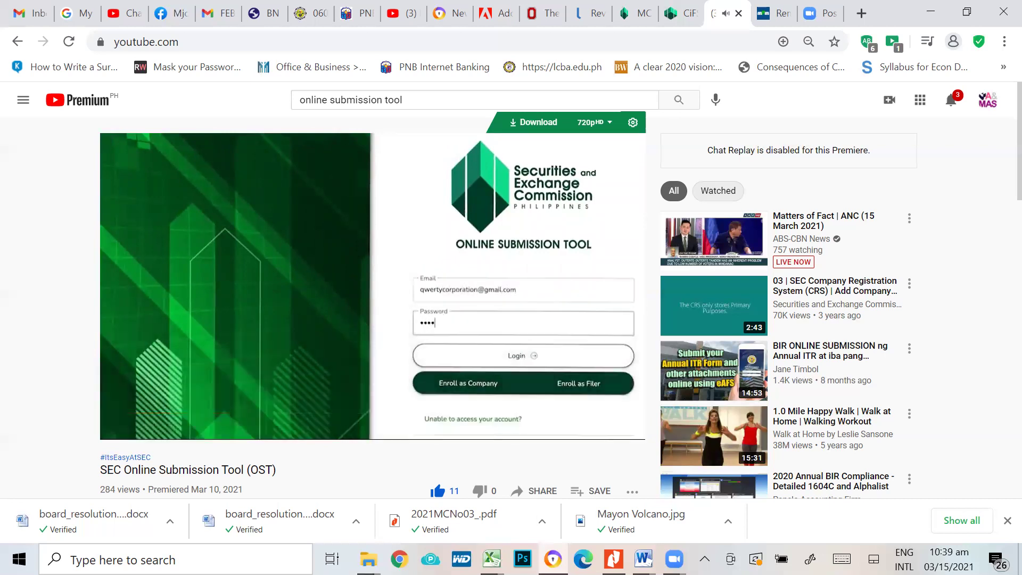
Lower the system volume while watching the OST video and pause the playback at 2:04.
key(XF86AudioLowerVolume)
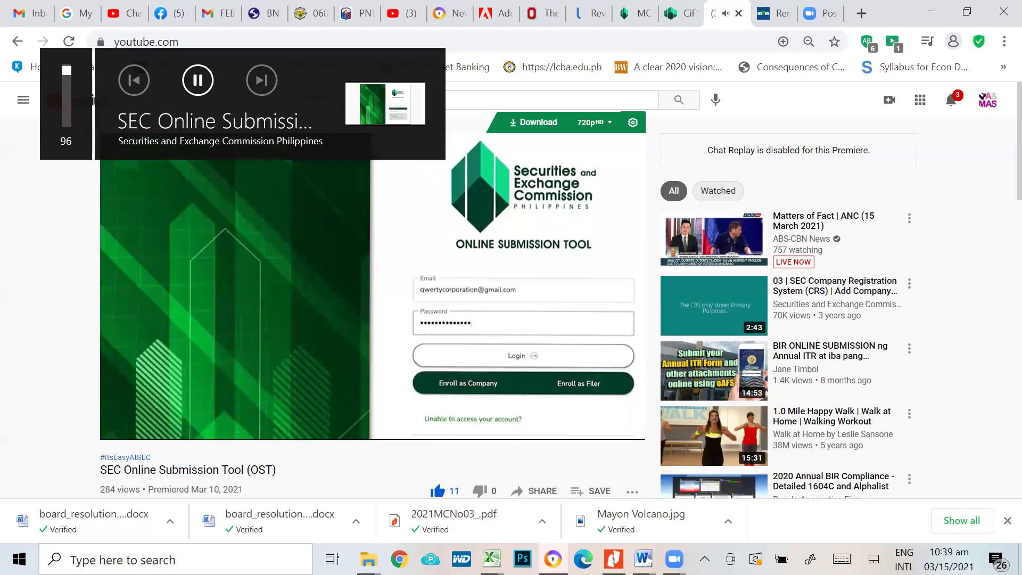
key(XF86AudioLowerVolume)
key(XF86AudioLowerVolume)
key(XF86AudioLowerVolume)
key(XF86AudioLowerVolume)
key(XF86AudioLowerVolume)
key(XF86AudioLowerVolume)
key(XF86AudioLowerVolume)
key(XF86AudioLowerVolume)
key(XF86AudioLowerVolume)
key(XF86AudioLowerVolume)
key(XF86AudioLowerVolume)
key(XF86AudioLowerVolume)
key(XF86AudioLowerVolume)
key(XF86AudioLowerVolume)
key(XF86AudioLowerVolume)
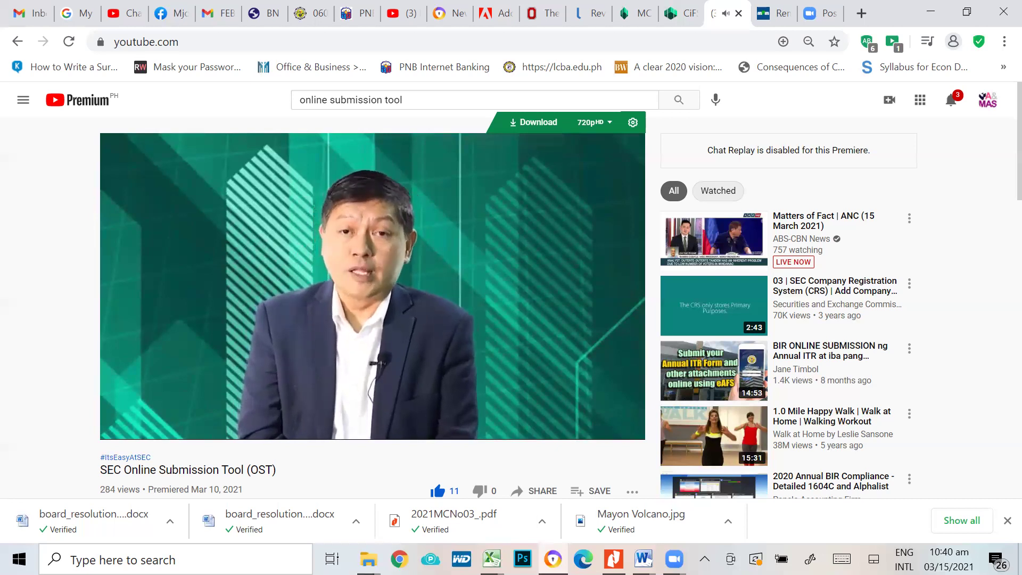
mouse_move(856, 398)
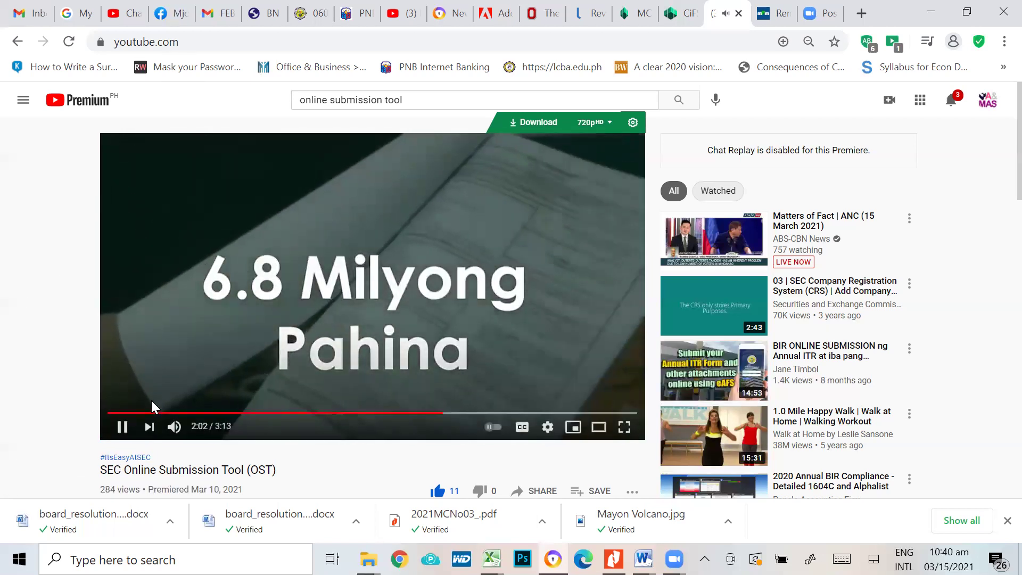
click(122, 426)
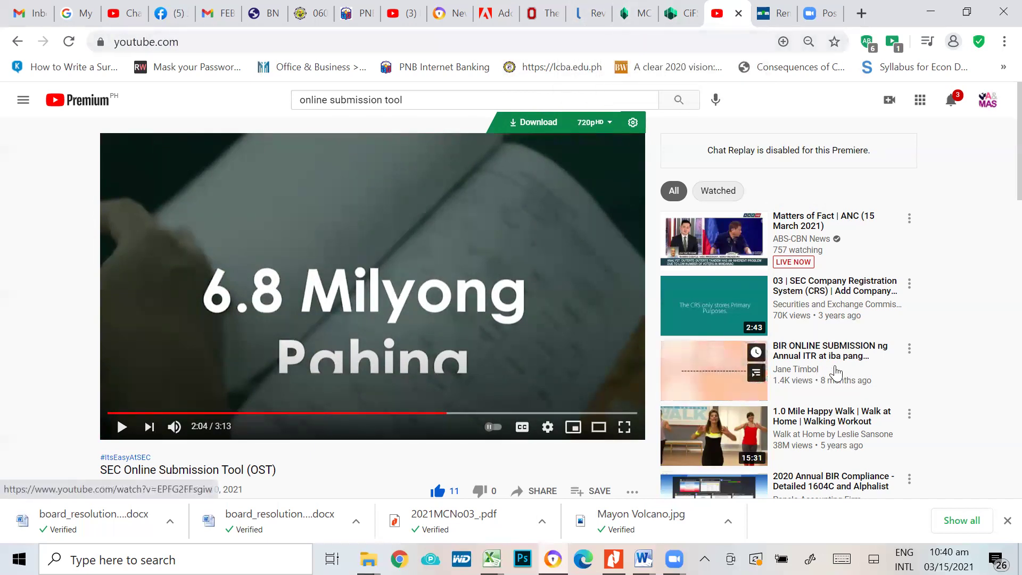
Return to Document2 in Word and read summary items 1 and 2, selecting "OST" in item 2.
key(alt+Tab)
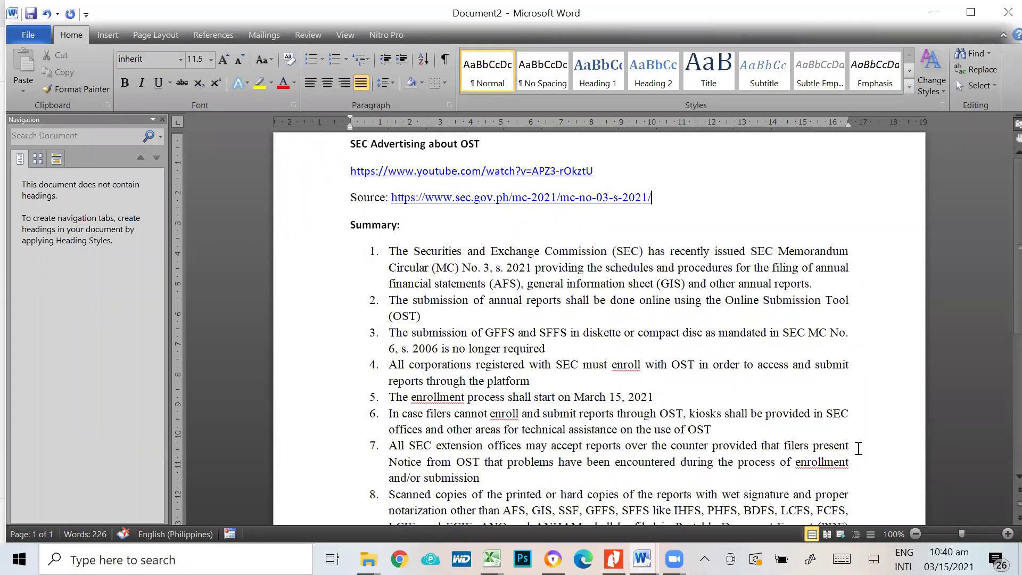
scroll(858, 445, down, 1)
scroll(858, 441, down, 2)
scroll(856, 438, up, 1)
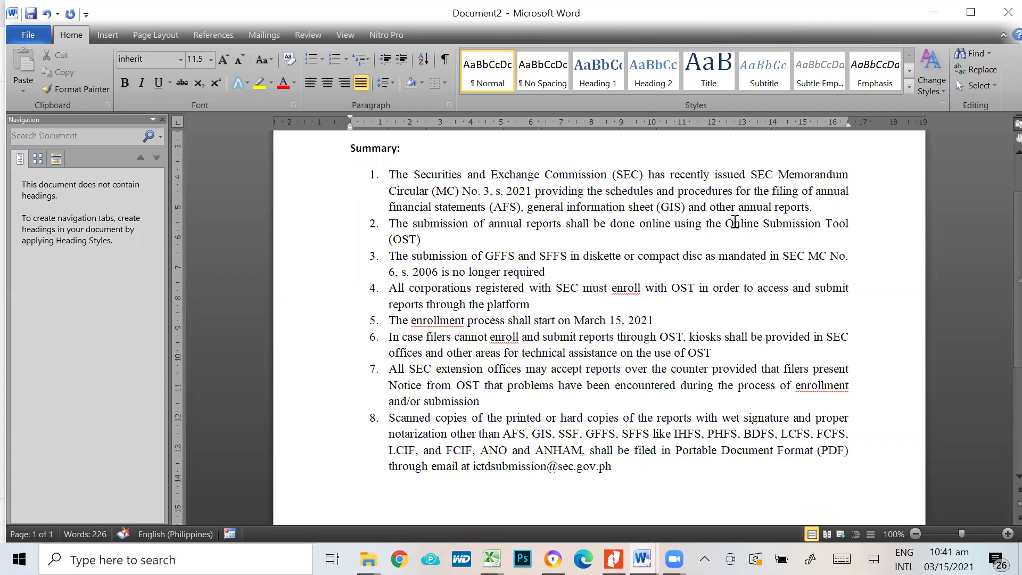
drag(388, 238, 413, 239)
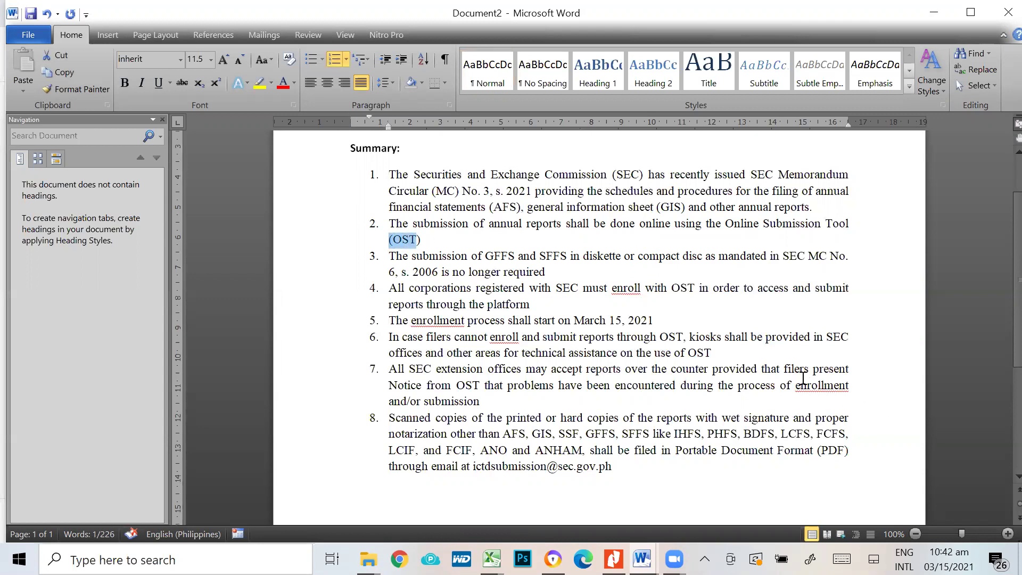
Review summary items 3 to 5, selecting "GFFS and SFFS in diskette", "must enroll with" and the March 15, 2021 start date in turn.
drag(485, 256, 599, 256)
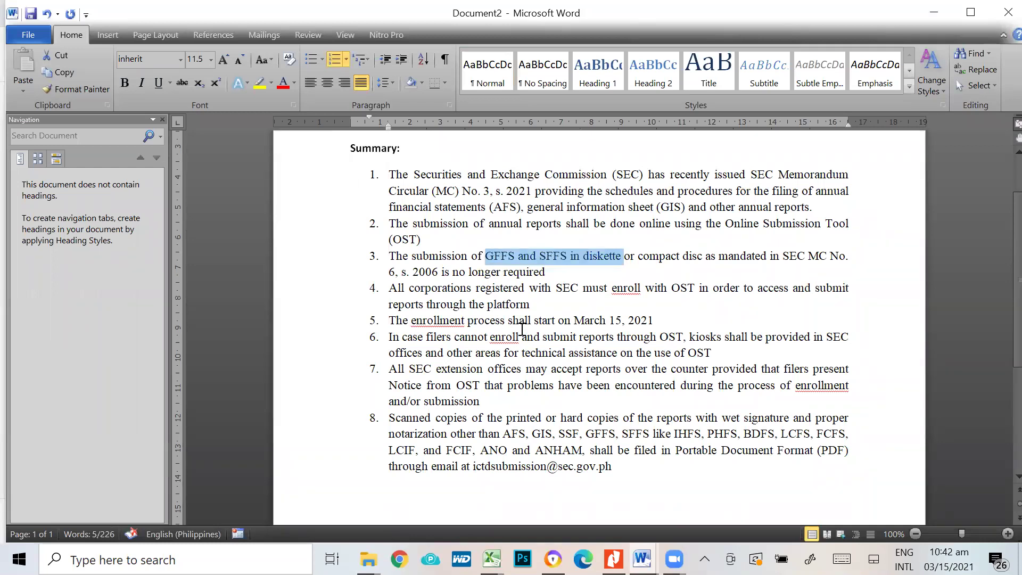
click(570, 304)
drag(608, 288, 658, 289)
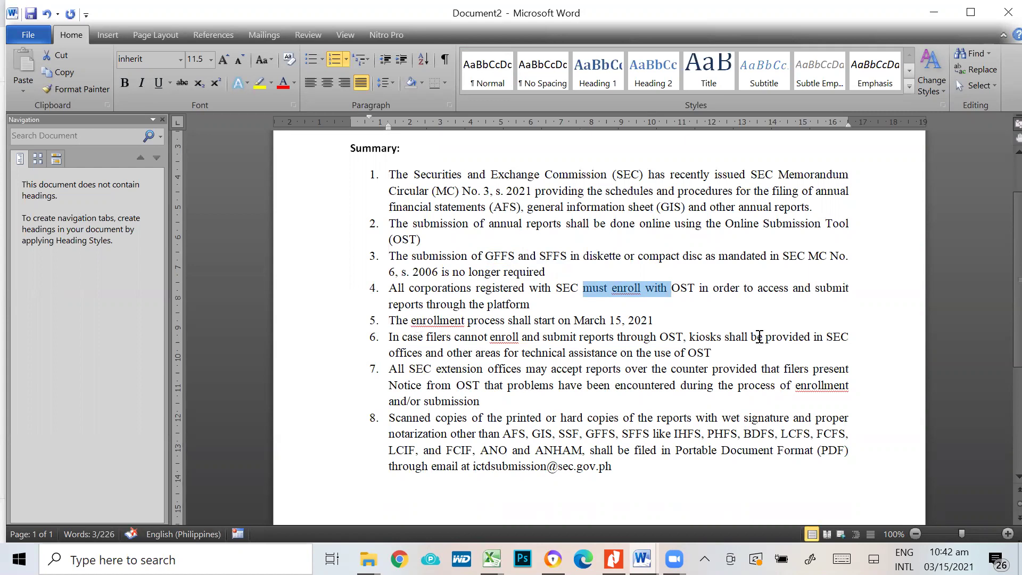
drag(666, 320, 582, 320)
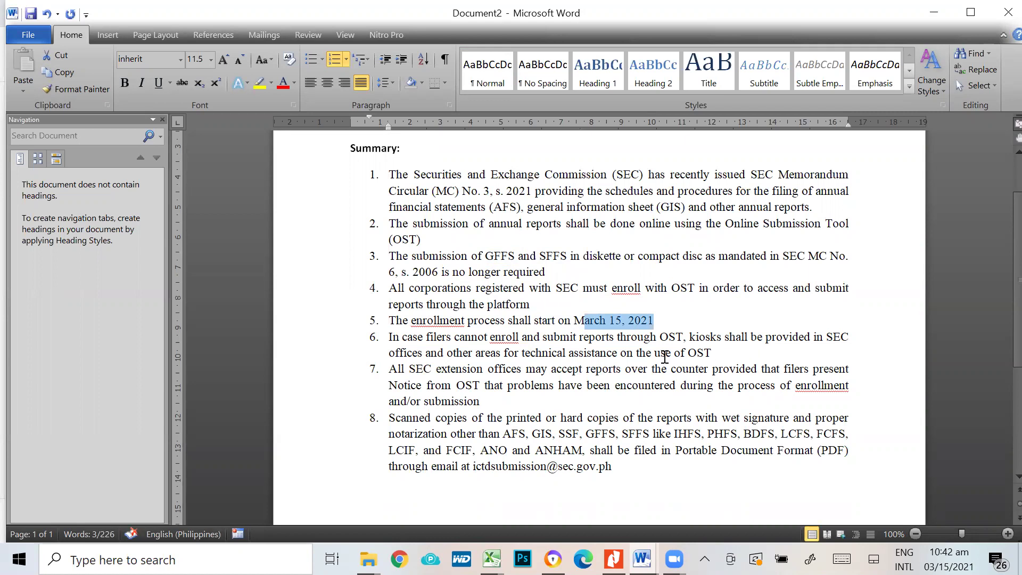
Review summary items 6 and 7, selecting "kiosks", "accept reports" and "filers present" in turn.
drag(690, 337, 722, 337)
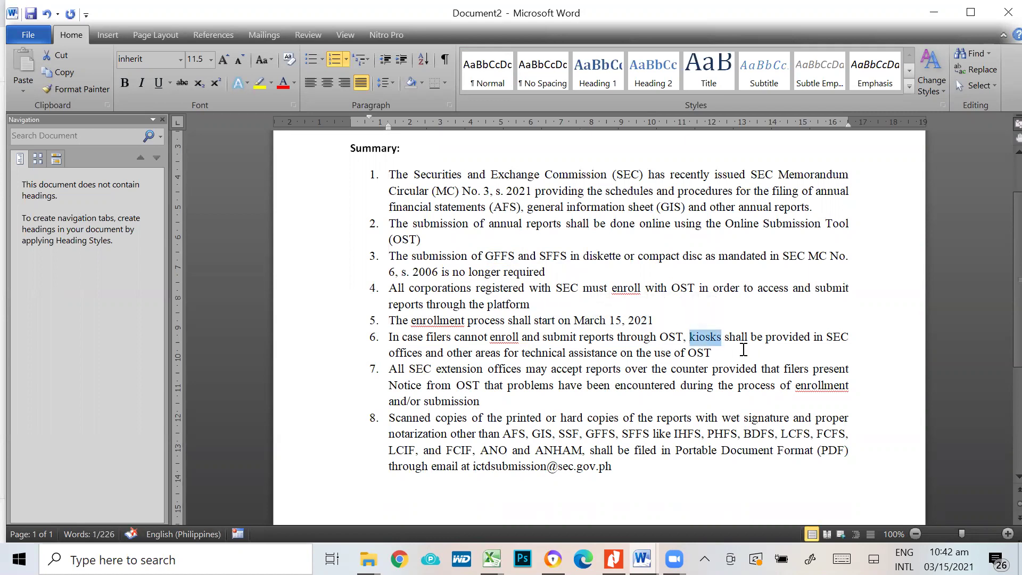
scroll(785, 375, down, 1)
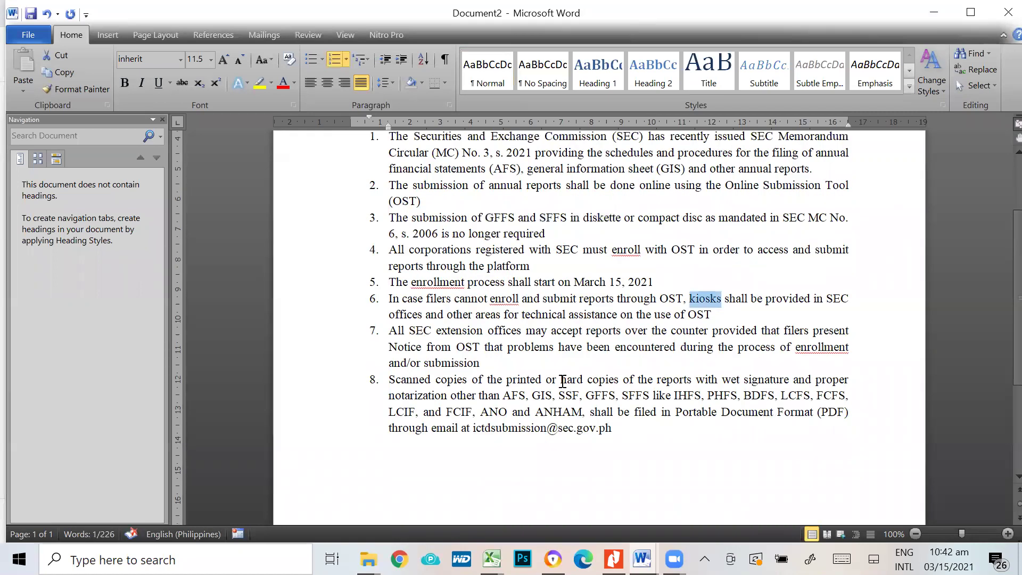
drag(575, 331, 622, 331)
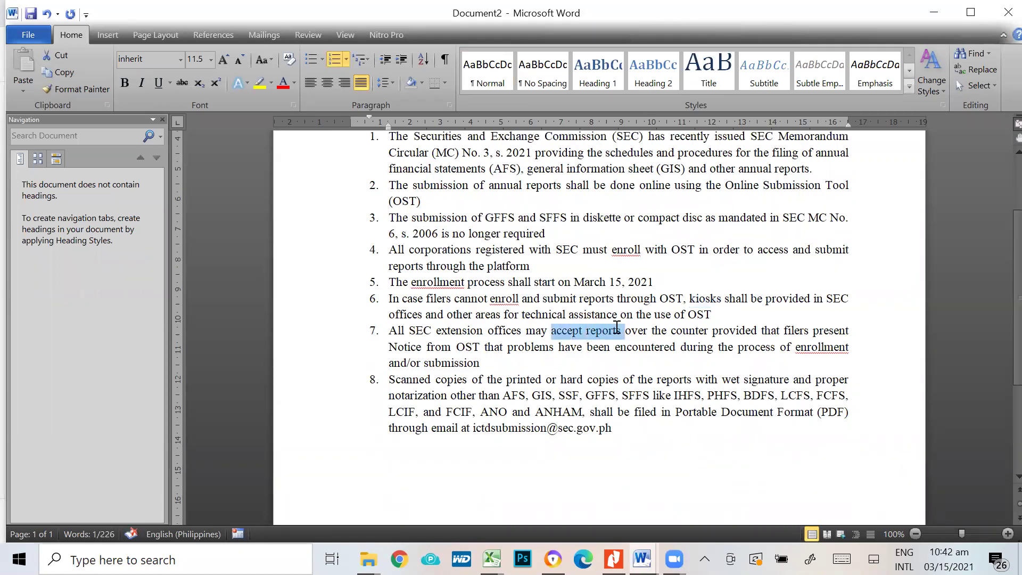
drag(783, 333, 839, 334)
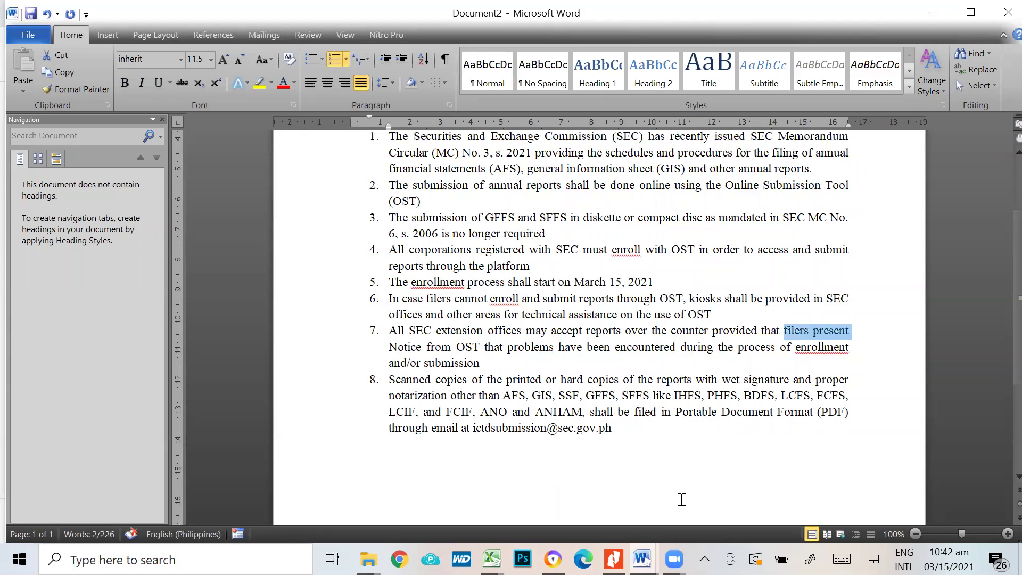
click(714, 315)
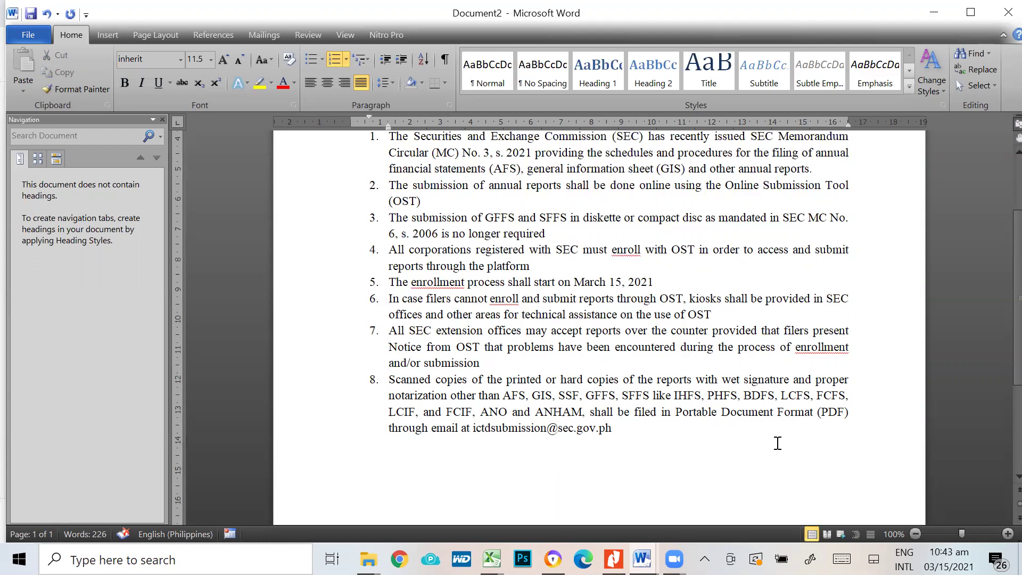
Read summary item 8 on filing scanned reports in PDF, selecting the submission e-mail address, and return to the document's beginning.
click(475, 429)
drag(502, 429, 621, 441)
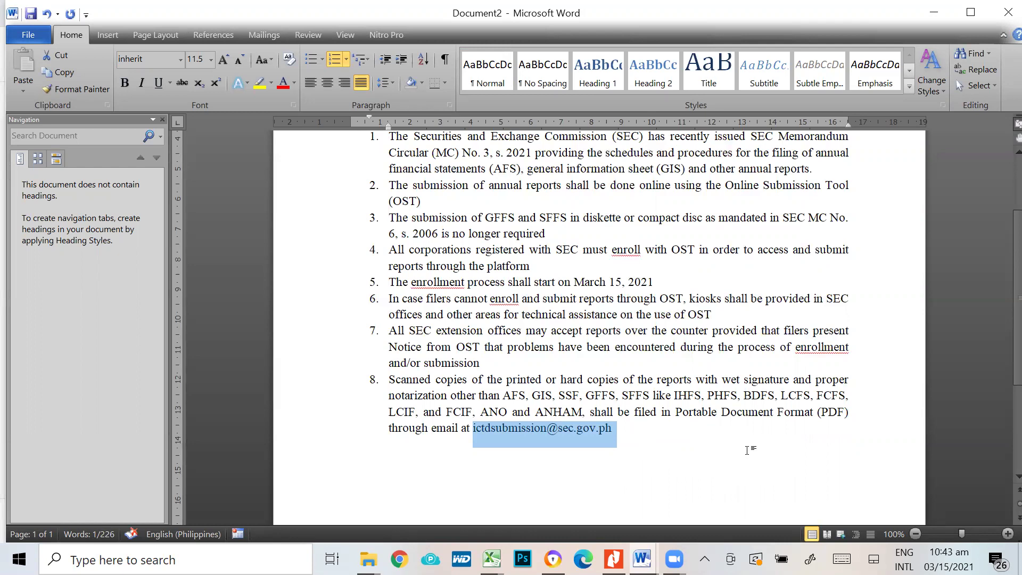
scroll(745, 405, down, 2)
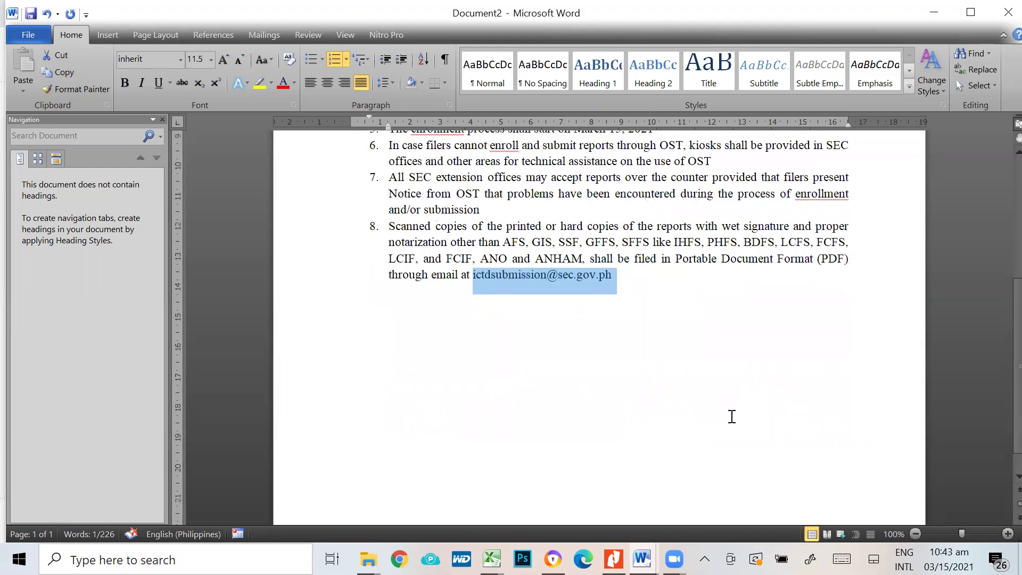
scroll(732, 417, up, 4)
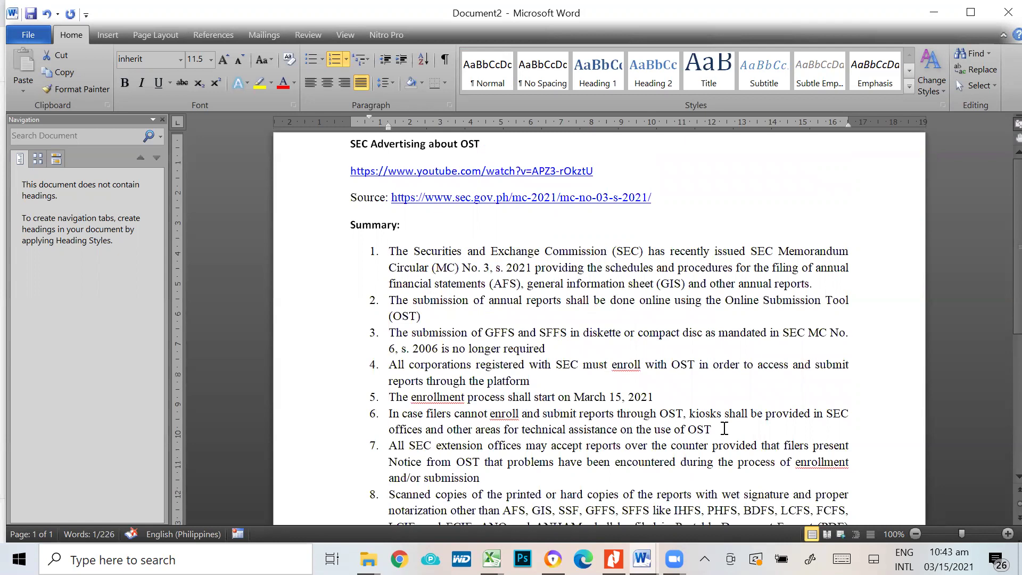